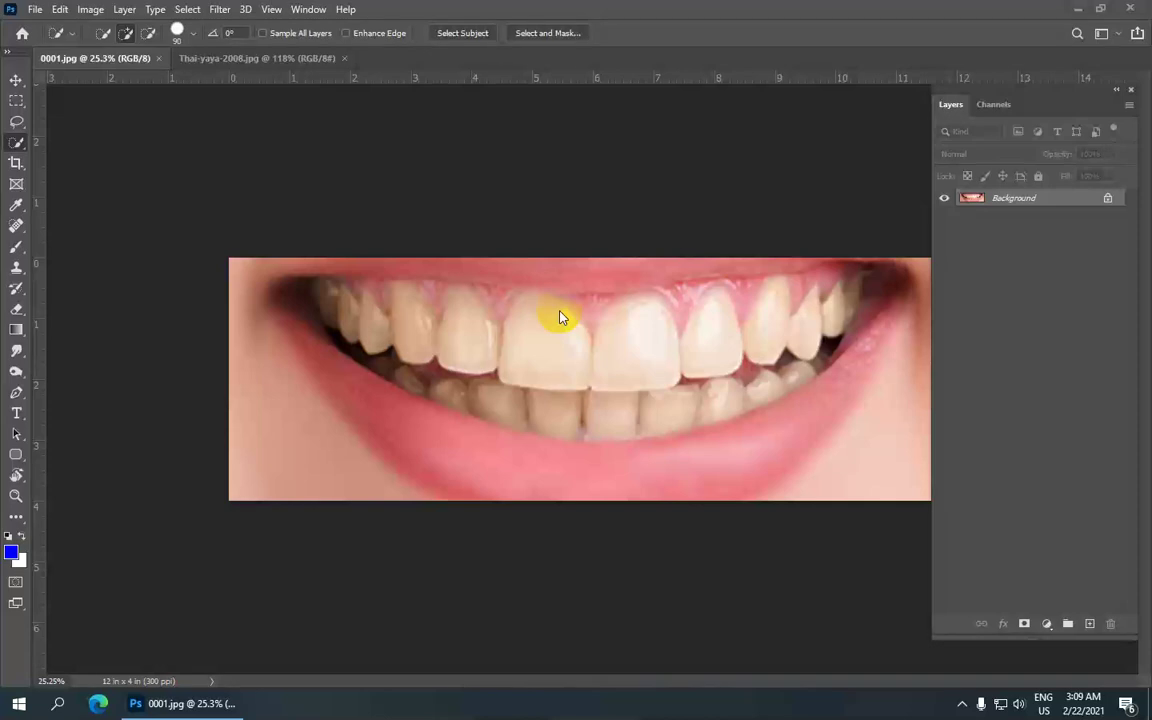
# Look over the portrait photo, then return to the teeth close-up document
pyautogui.scroll(-1, 557, 325)
pyautogui.scroll(-1, 555, 332)
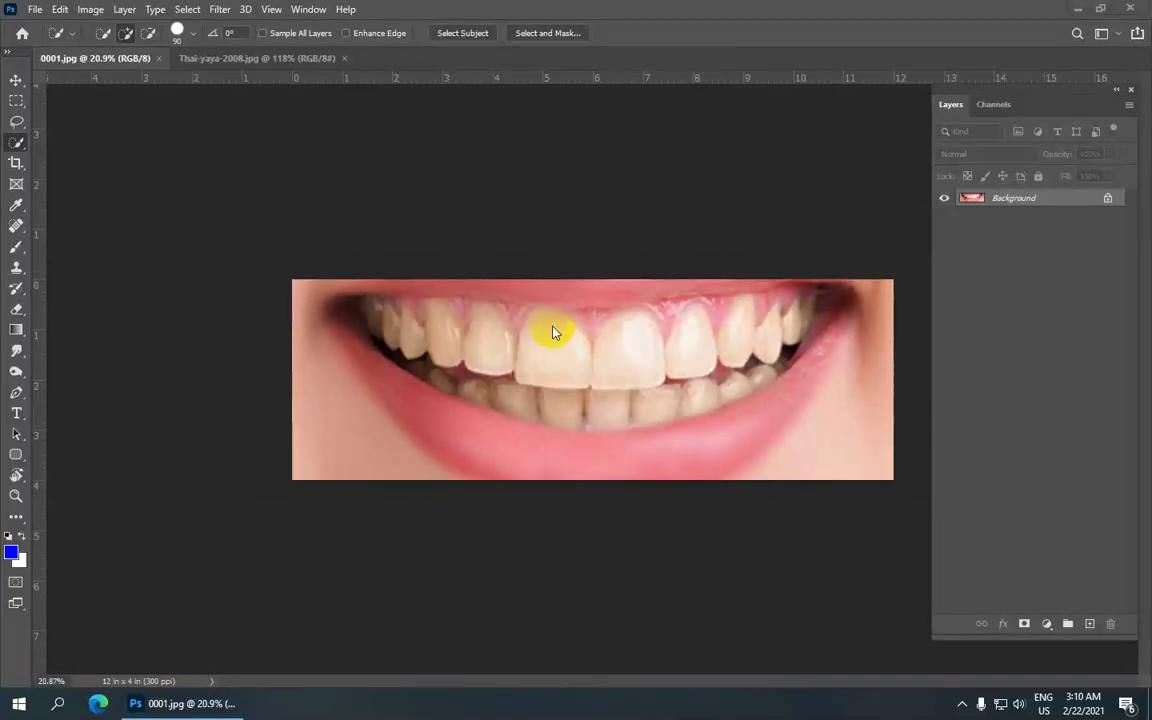
pyautogui.scroll(1, 555, 332)
pyautogui.scroll(1, 555, 332)
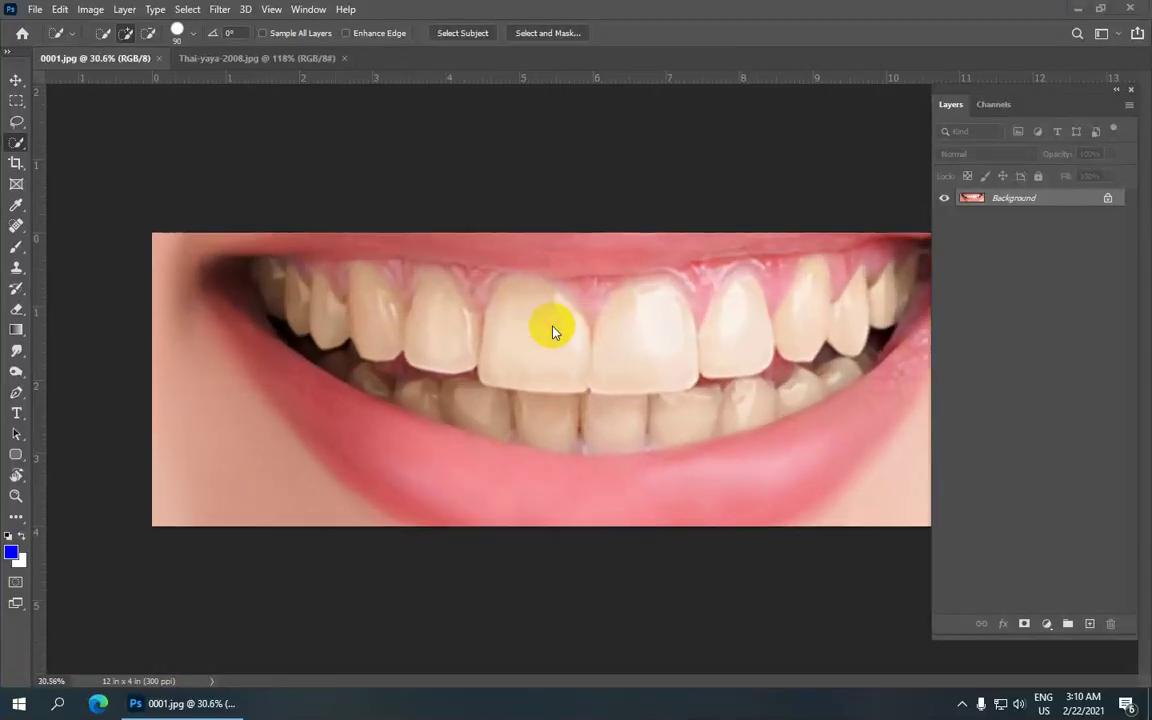
pyautogui.scroll(-1, 555, 332)
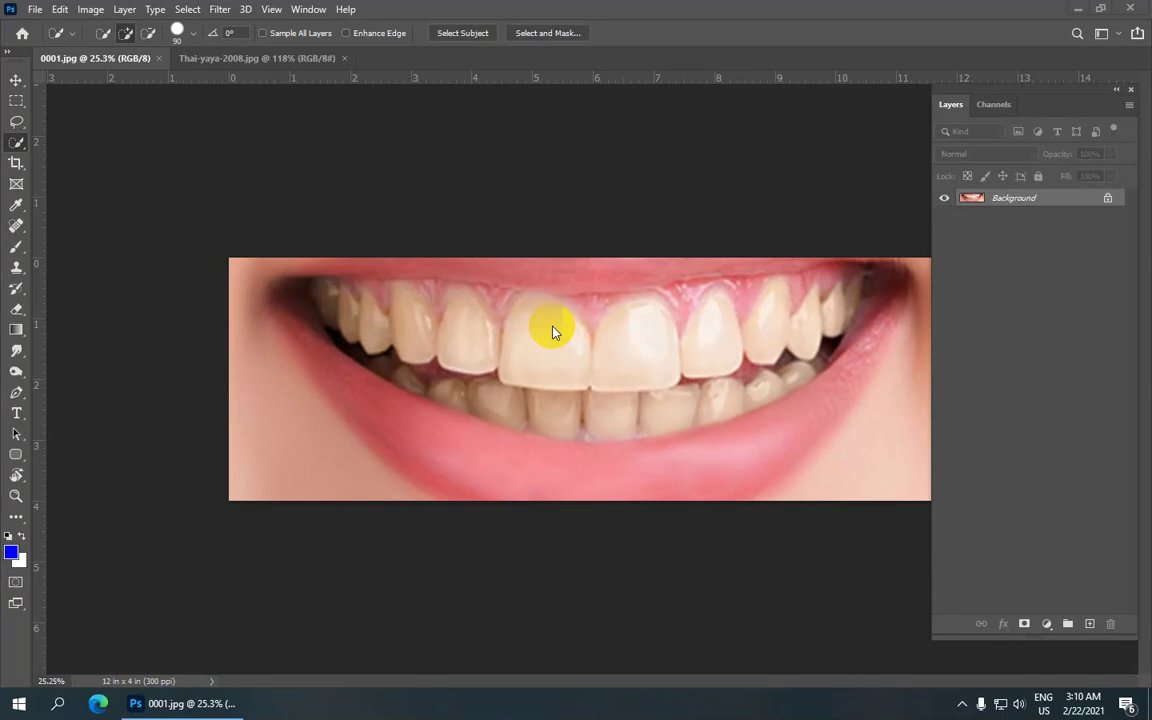
pyautogui.click(500, 292)
pyautogui.click(265, 64)
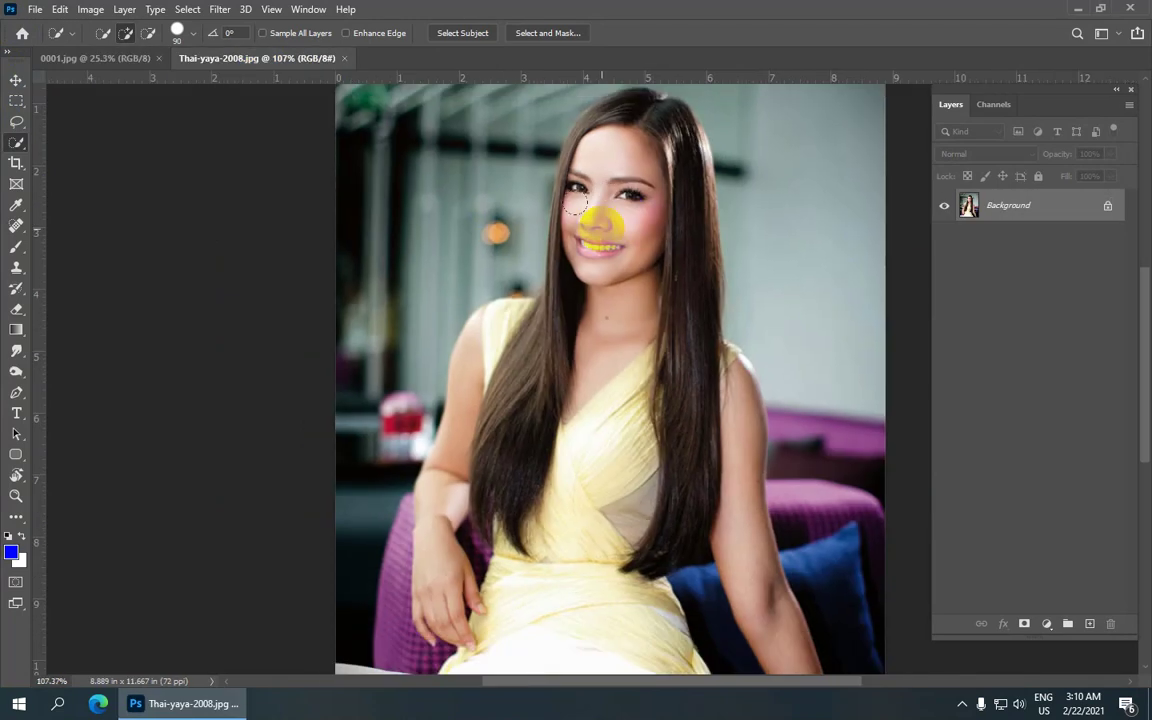
pyautogui.click(93, 58)
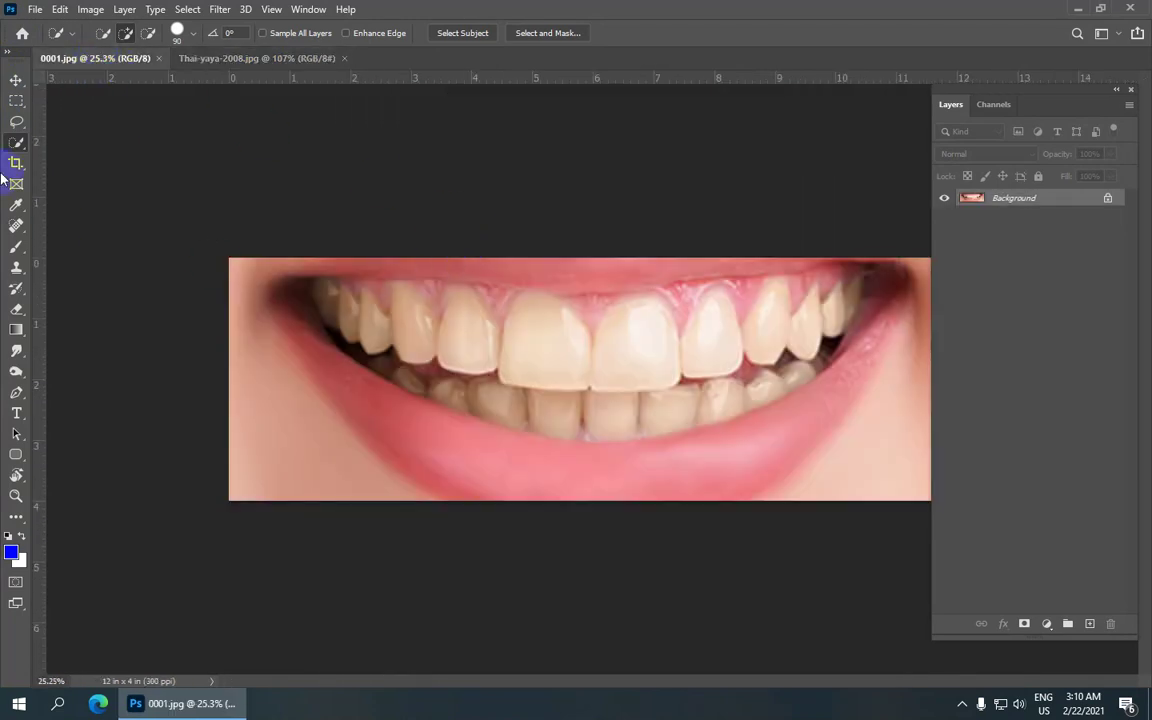
# With the Quick Selection Tool, paint a selection over the upper row of teeth
pyautogui.scroll(1, 445, 275)
pyautogui.scroll(-1, 455, 287)
pyautogui.scroll(1, 445, 300)
pyautogui.scroll(2, 480, 300)
pyautogui.scroll(1, 505, 299)
pyautogui.scroll(-1, 396, 291)
pyautogui.scroll(-1, 463, 301)
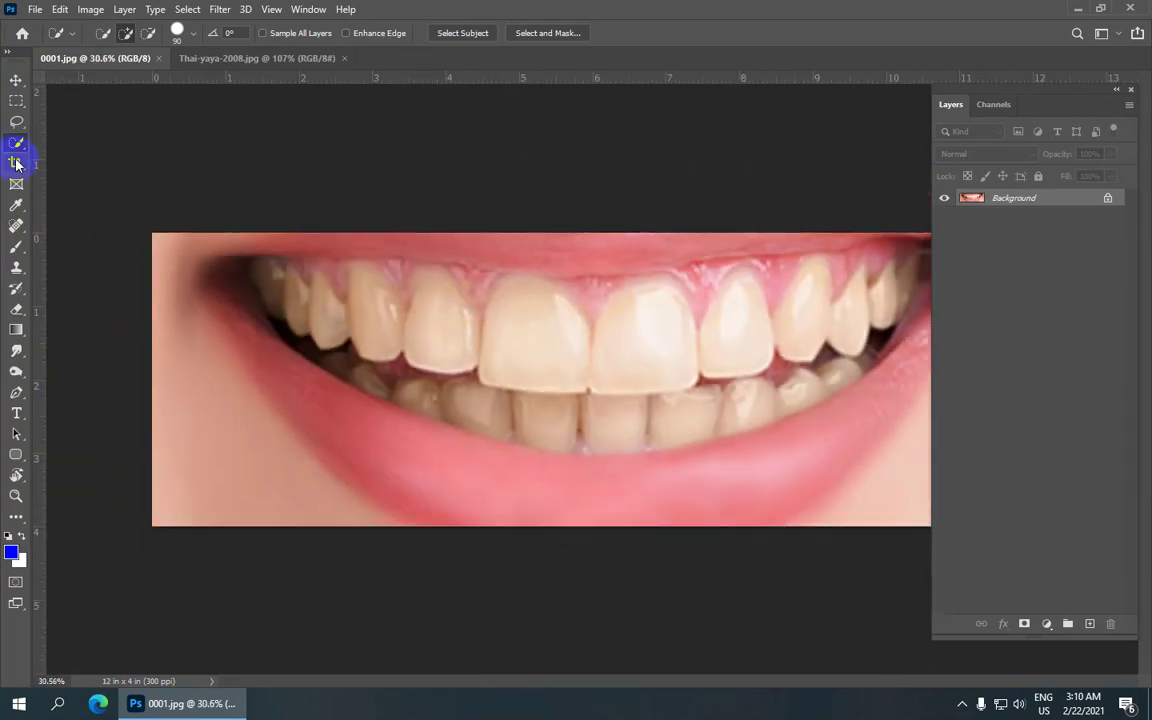
pyautogui.rightClick(16, 143)
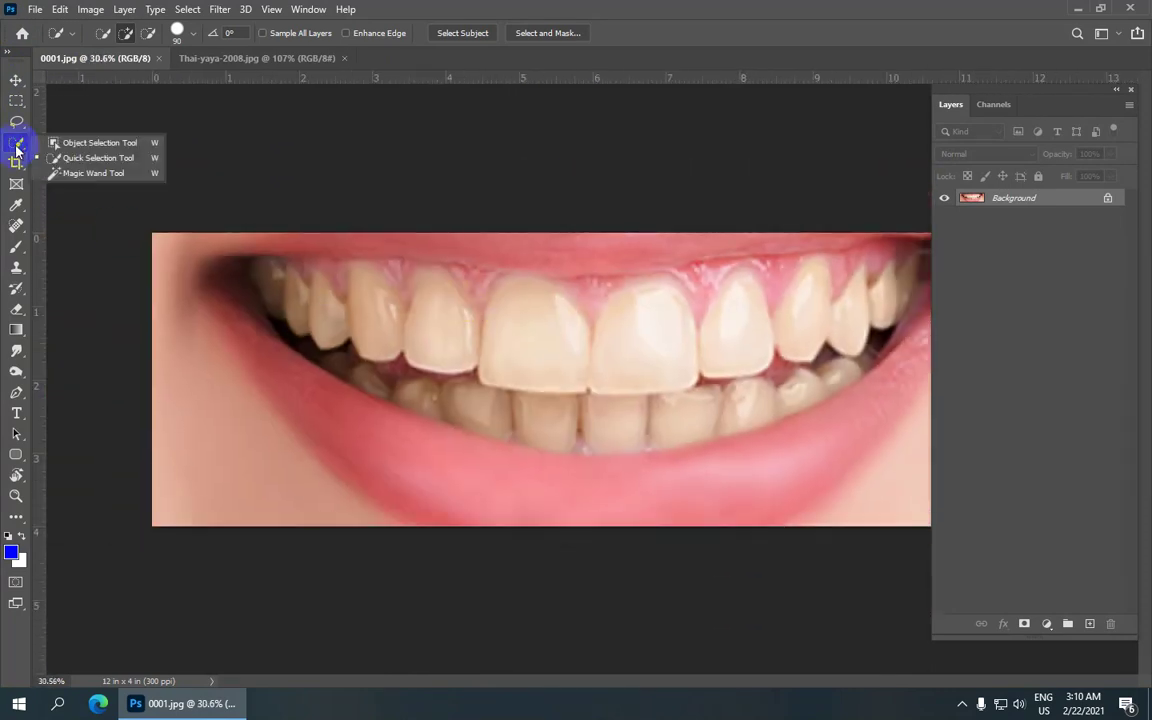
pyautogui.click(128, 158)
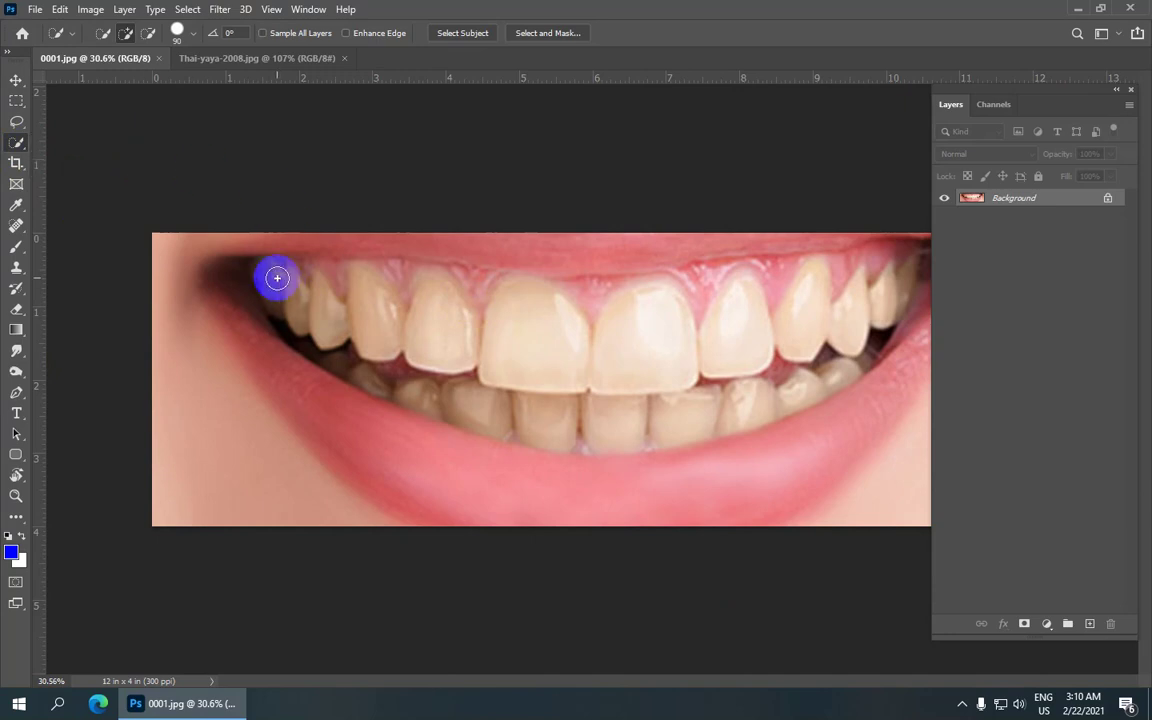
pyautogui.moveTo(271, 277)
pyautogui.mouseDown()
pyautogui.moveTo(587, 399)
pyautogui.moveTo(381, 373)
pyautogui.mouseUp()
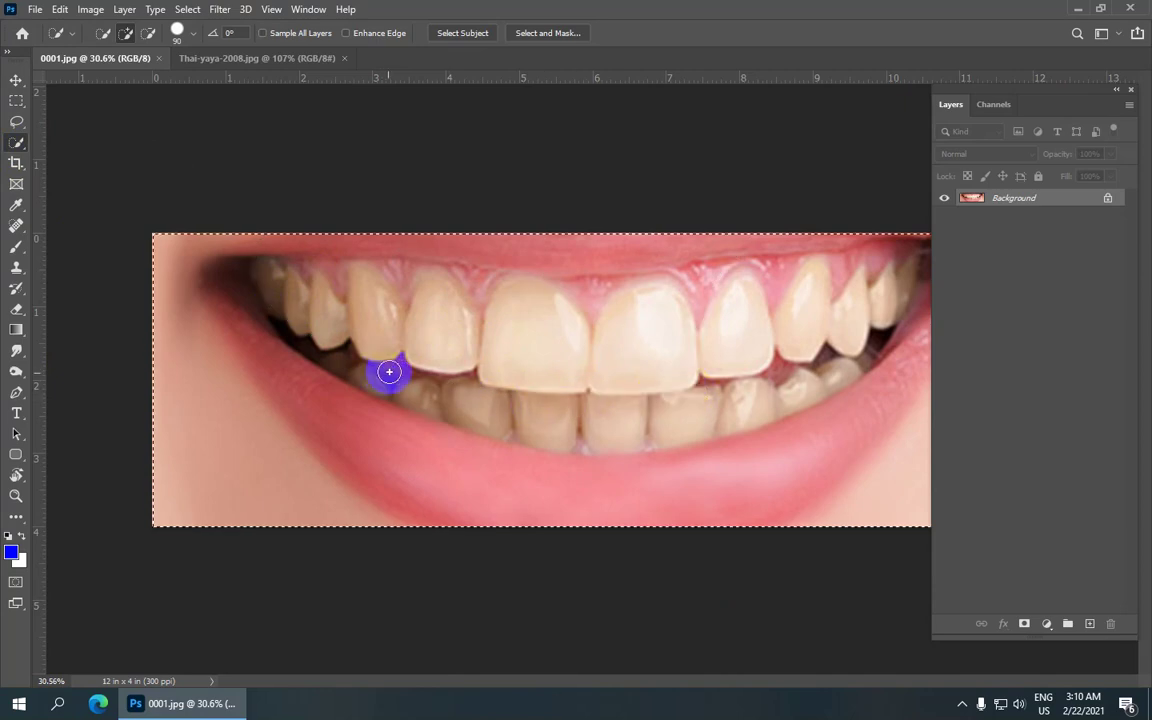
pyautogui.scroll(-1, 204, 260)
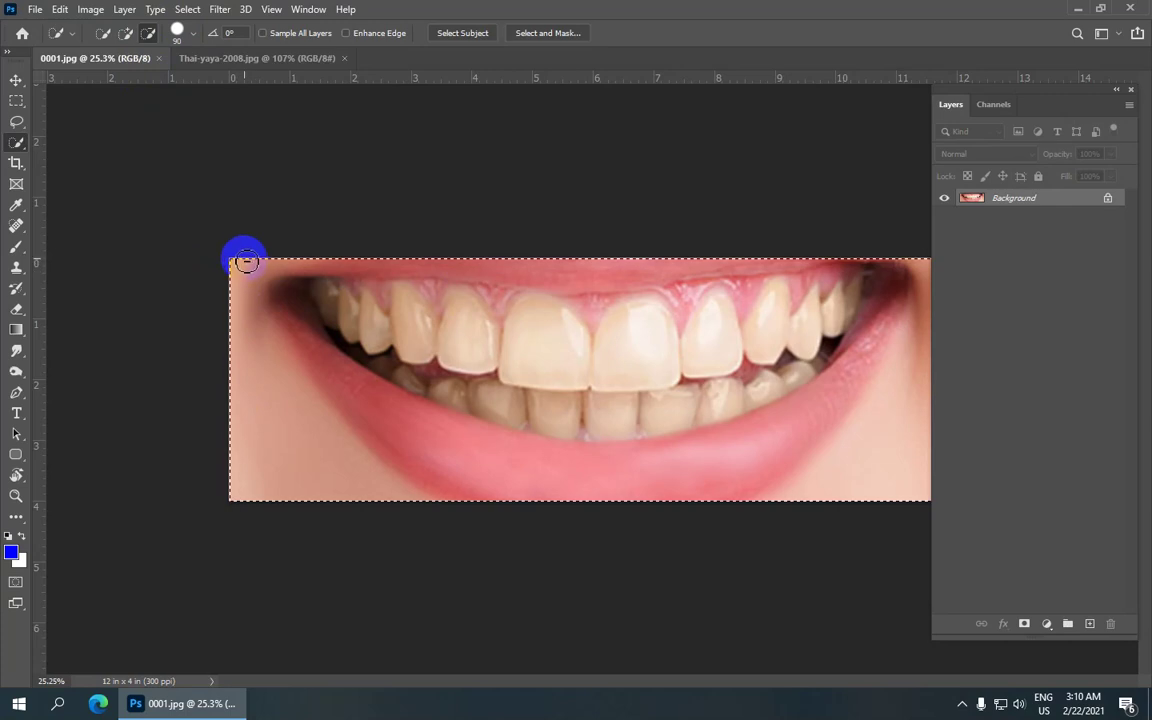
# Subtract the lips, gums and mouth corners so only the teeth stay selected
pyautogui.moveTo(252, 314)
pyautogui.mouseDown()
pyautogui.moveTo(296, 429)
pyautogui.moveTo(373, 481)
pyautogui.moveTo(604, 501)
pyautogui.moveTo(812, 465)
pyautogui.moveTo(882, 440)
pyautogui.moveTo(885, 236)
pyautogui.moveTo(749, 272)
pyautogui.mouseUp()
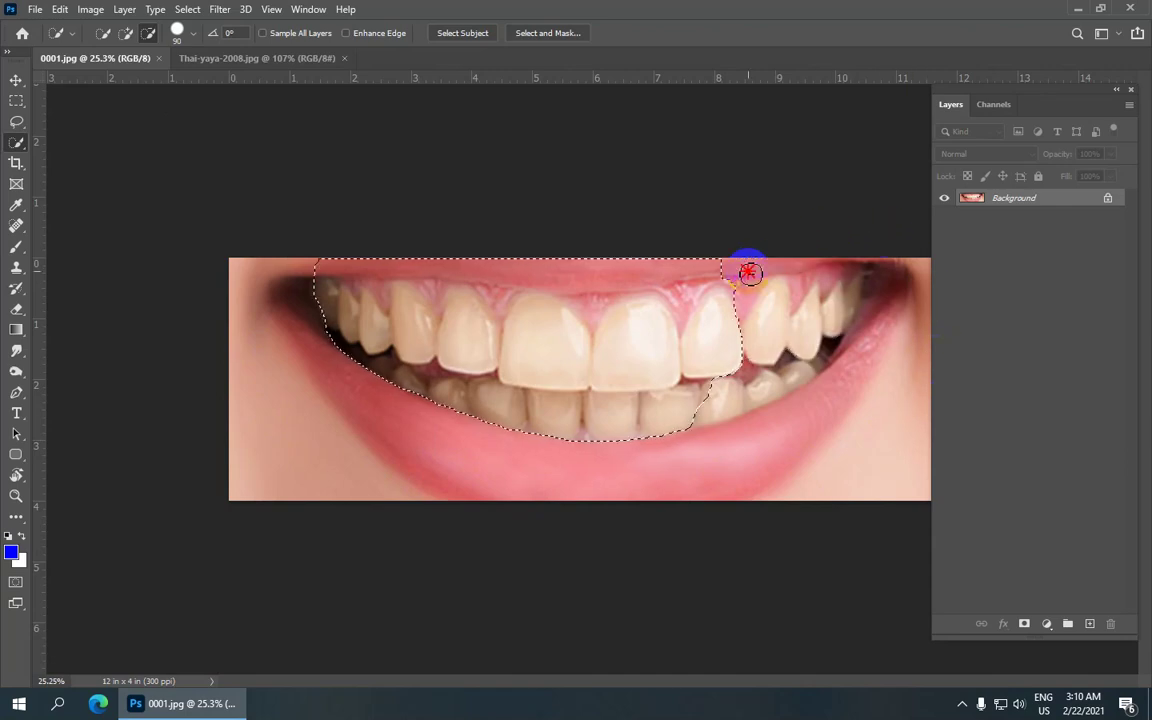
pyautogui.moveTo(458, 281)
pyautogui.mouseDown()
pyautogui.moveTo(386, 257)
pyautogui.moveTo(350, 267)
pyautogui.moveTo(507, 260)
pyautogui.moveTo(622, 278)
pyautogui.mouseUp()
pyautogui.moveTo(702, 329)
pyautogui.mouseDown()
pyautogui.moveTo(712, 316)
pyautogui.moveTo(720, 385)
pyautogui.moveTo(777, 384)
pyautogui.moveTo(823, 319)
pyautogui.moveTo(850, 303)
pyautogui.moveTo(789, 375)
pyautogui.moveTo(869, 337)
pyautogui.moveTo(842, 355)
pyautogui.moveTo(874, 321)
pyautogui.moveTo(849, 260)
pyautogui.moveTo(818, 265)
pyautogui.moveTo(845, 295)
pyautogui.mouseUp()
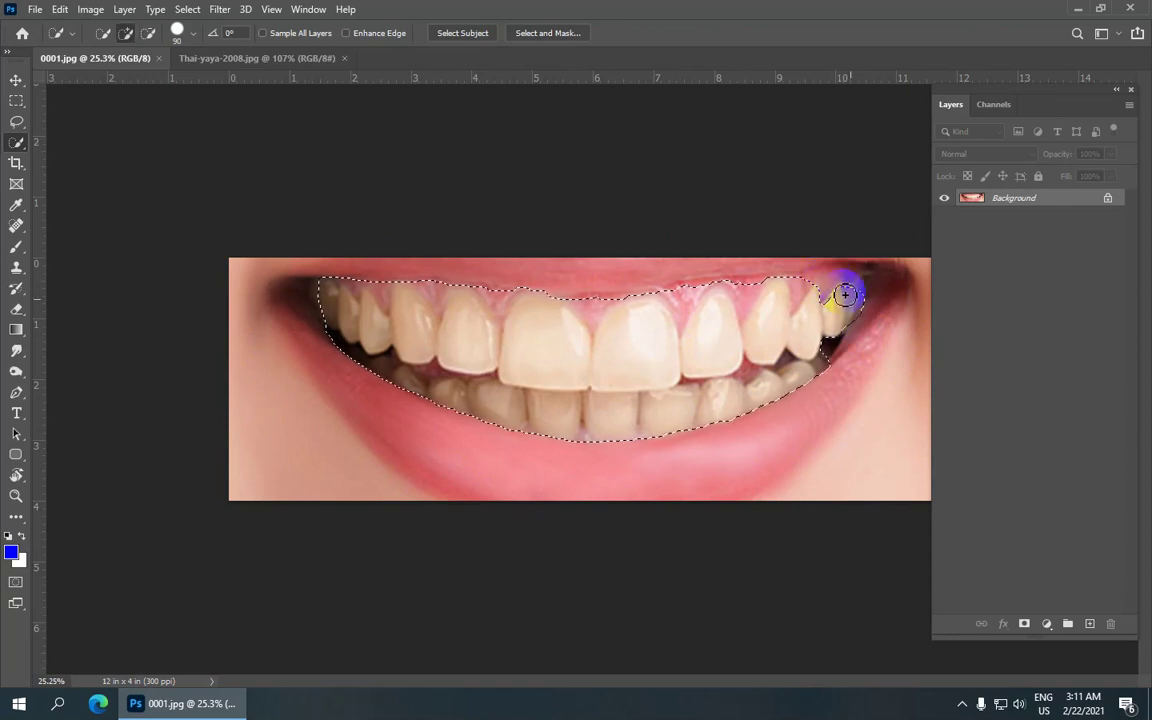
pyautogui.moveTo(321, 311); pyautogui.dragTo(326, 298)
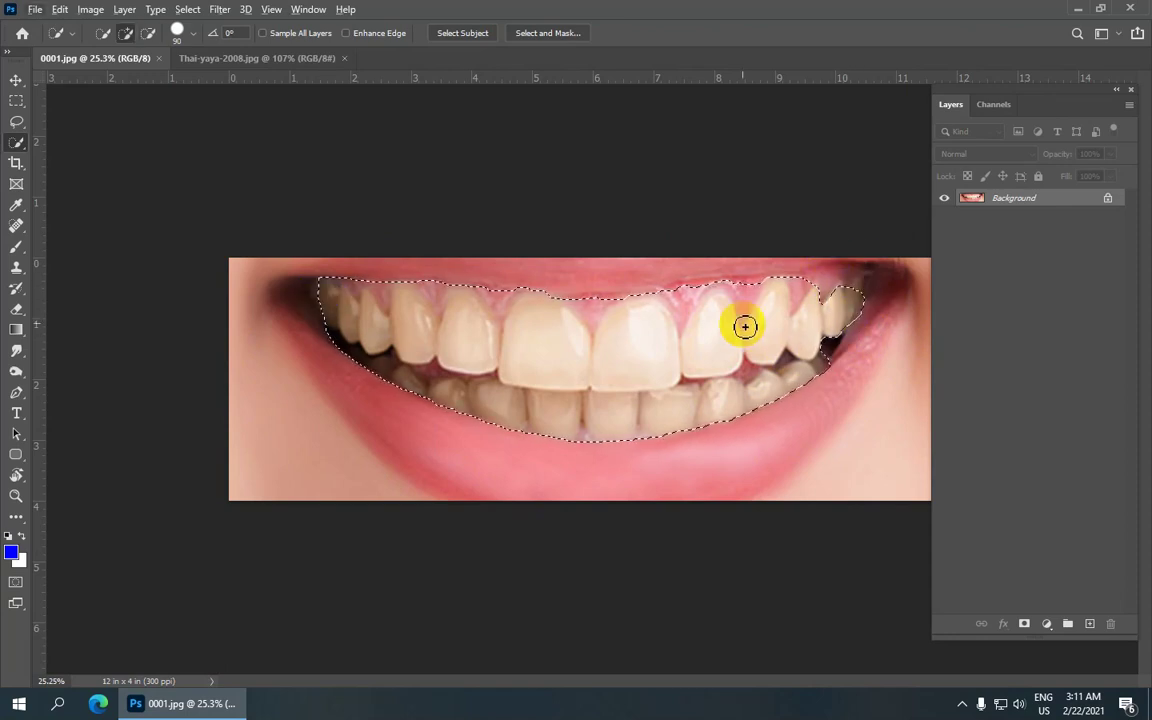
pyautogui.scroll(1, 509, 327)
pyautogui.click(287, 303)
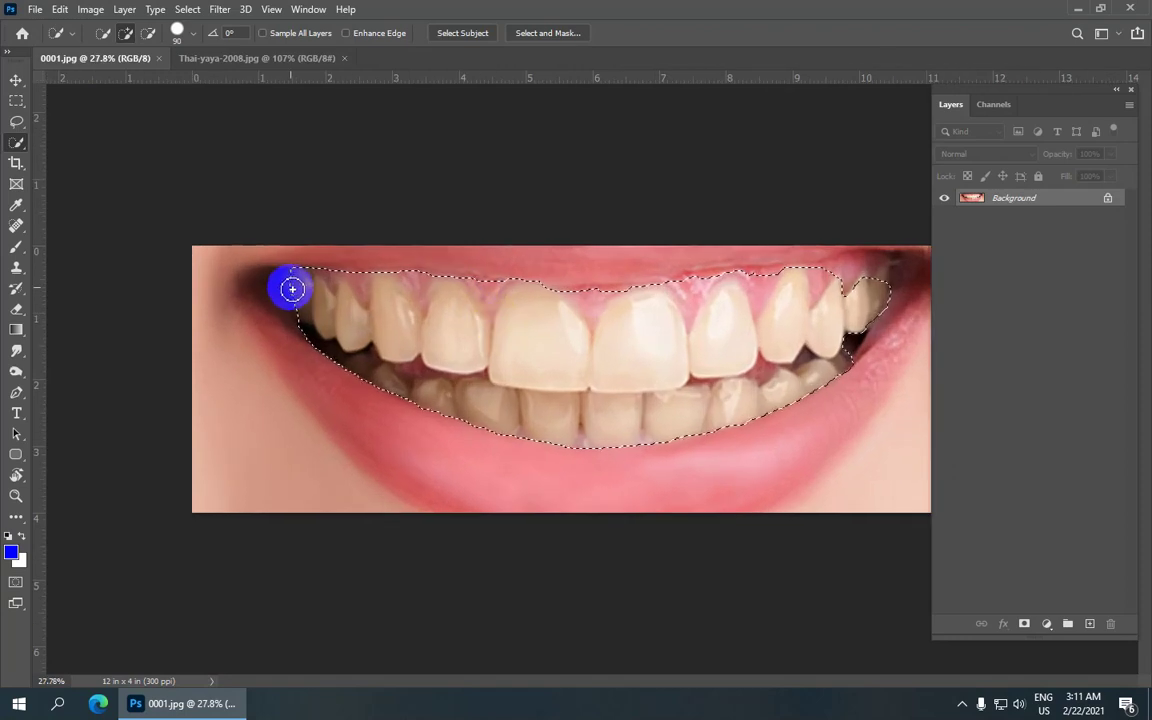
pyautogui.scroll(-2, 293, 290)
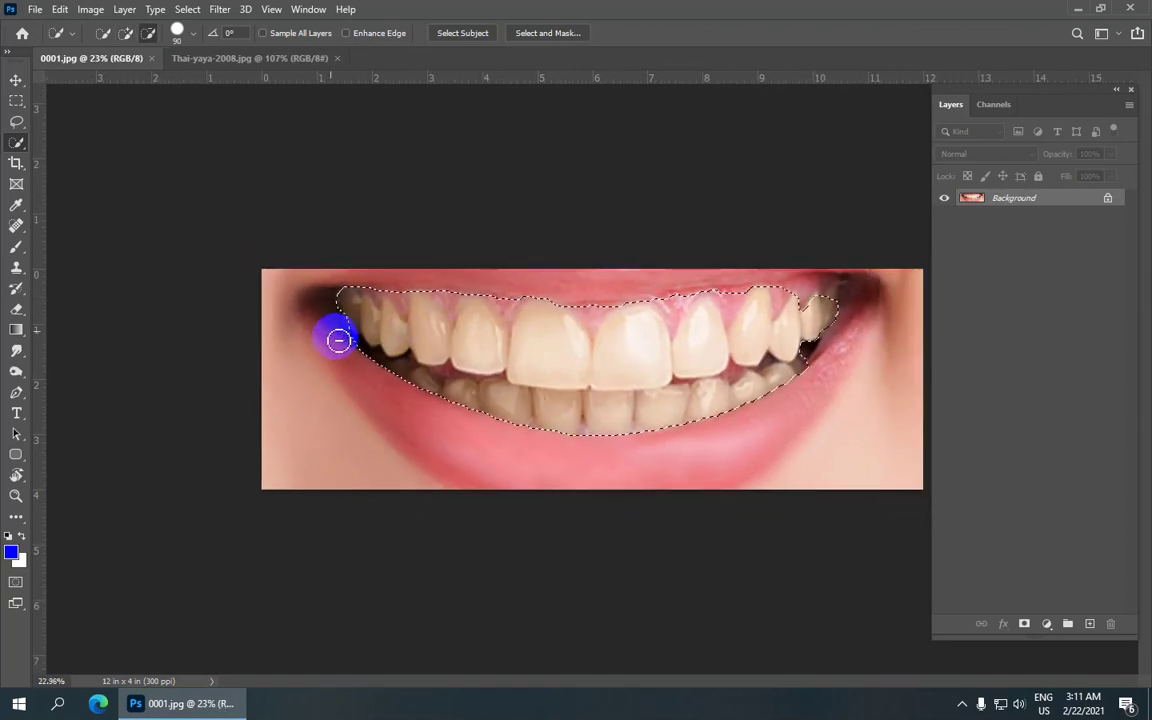
pyautogui.click(93, 11)
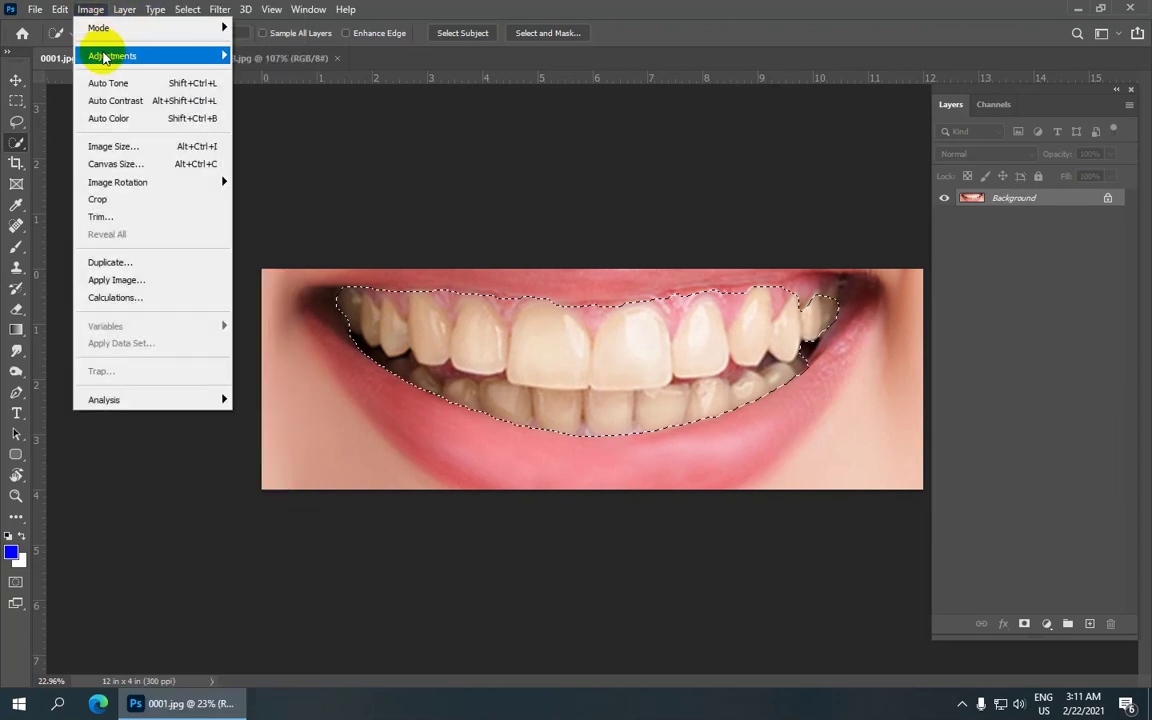
pyautogui.moveTo(112, 56)
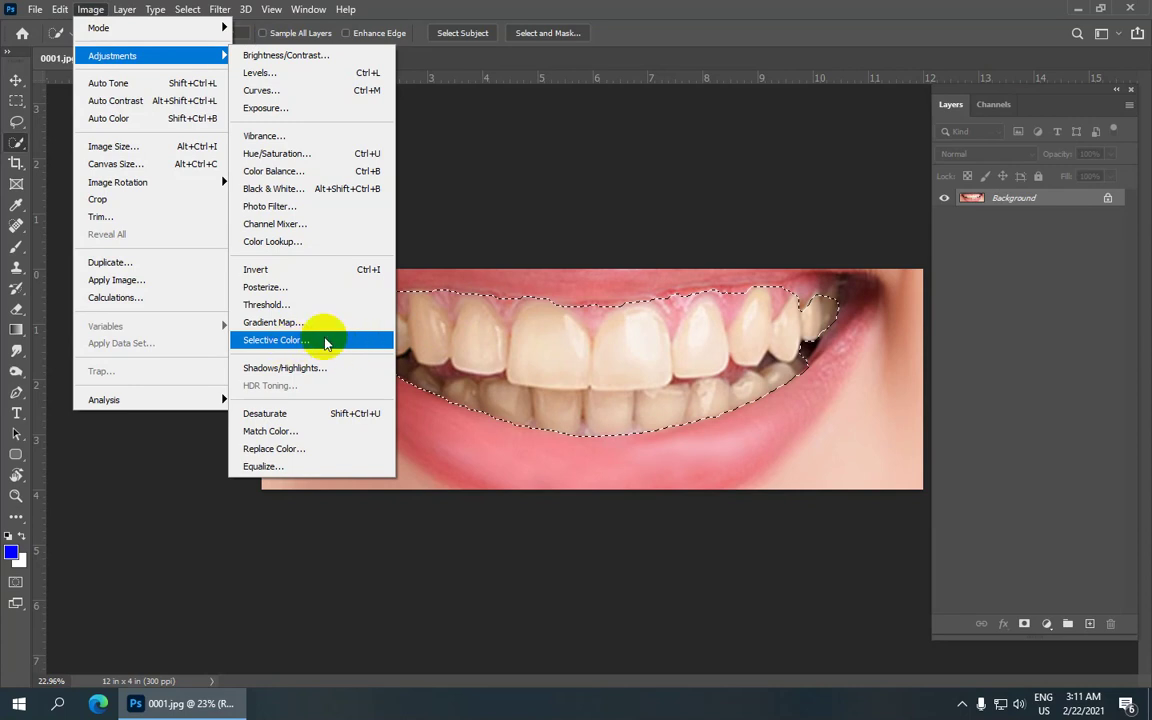
# Apply Selective Color to Whites with Yellow at -100 and Black at -6
pyautogui.click(322, 341)
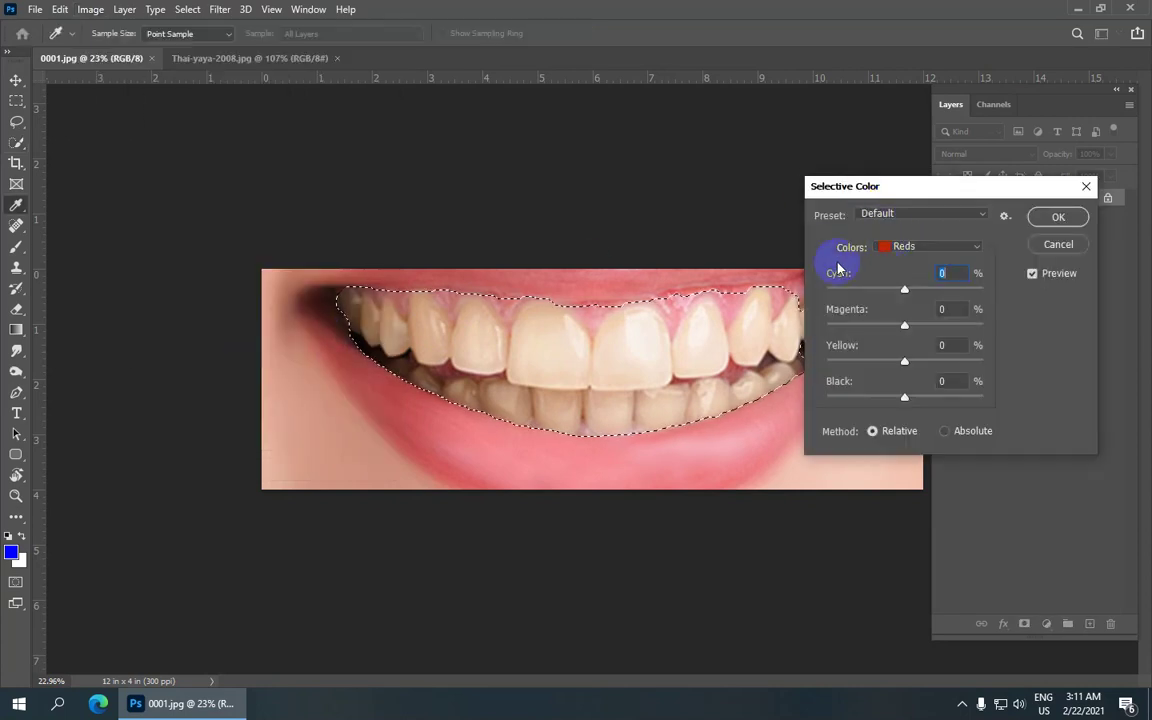
pyautogui.click(928, 247)
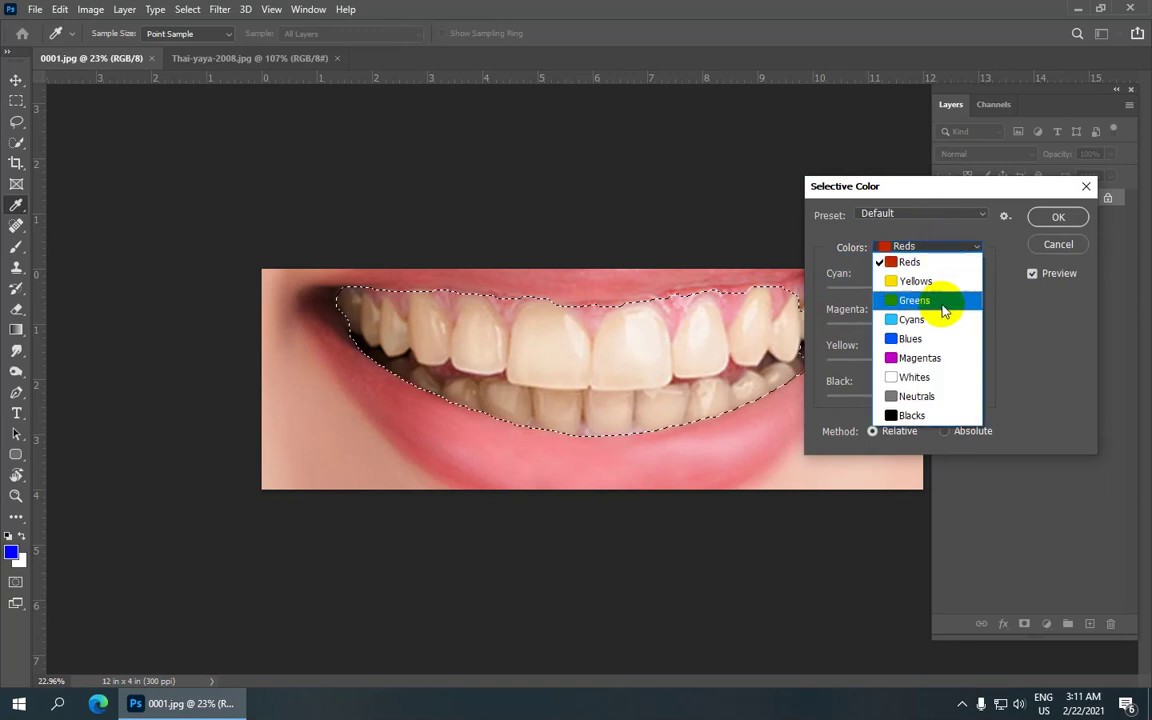
pyautogui.click(930, 380)
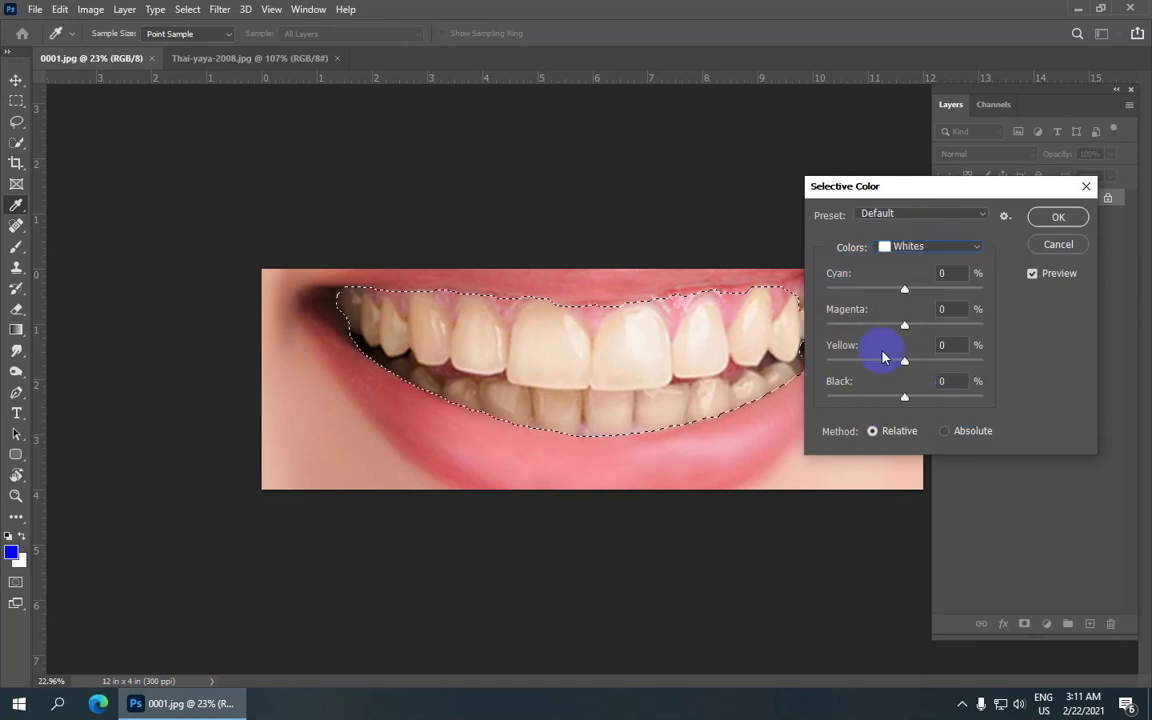
pyautogui.moveTo(905, 362)
pyautogui.mouseDown()
pyautogui.moveTo(826, 362)
pyautogui.moveTo(848, 372)
pyautogui.mouseUp()
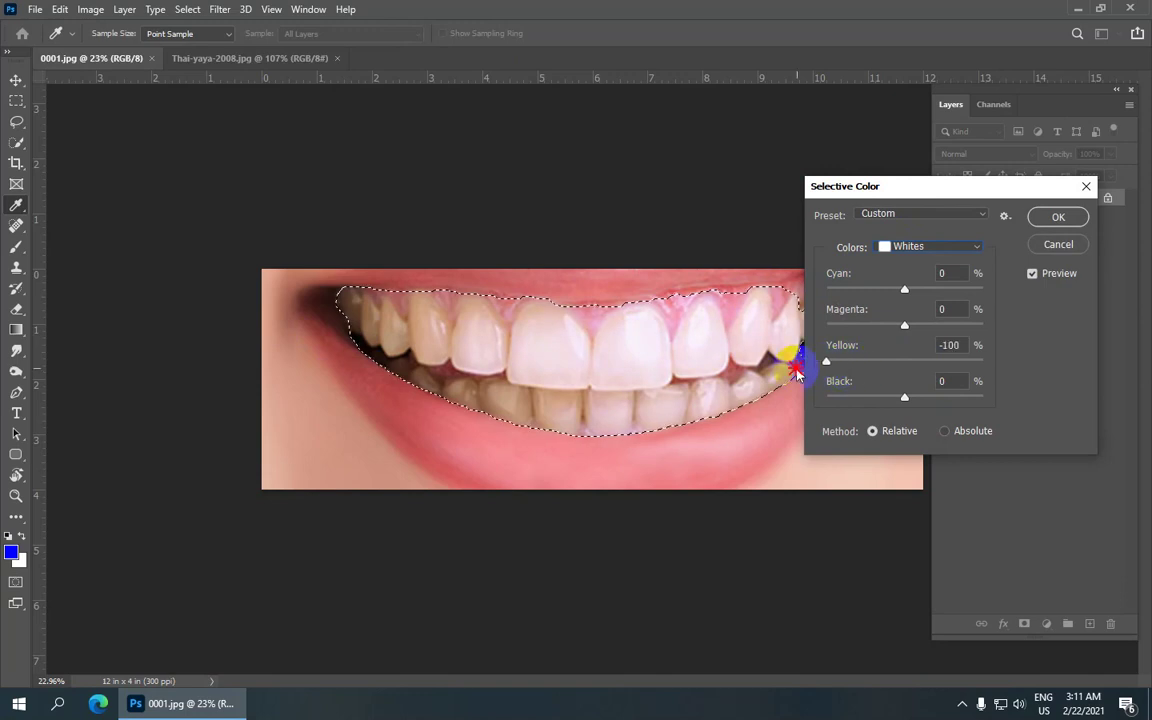
pyautogui.click(912, 403)
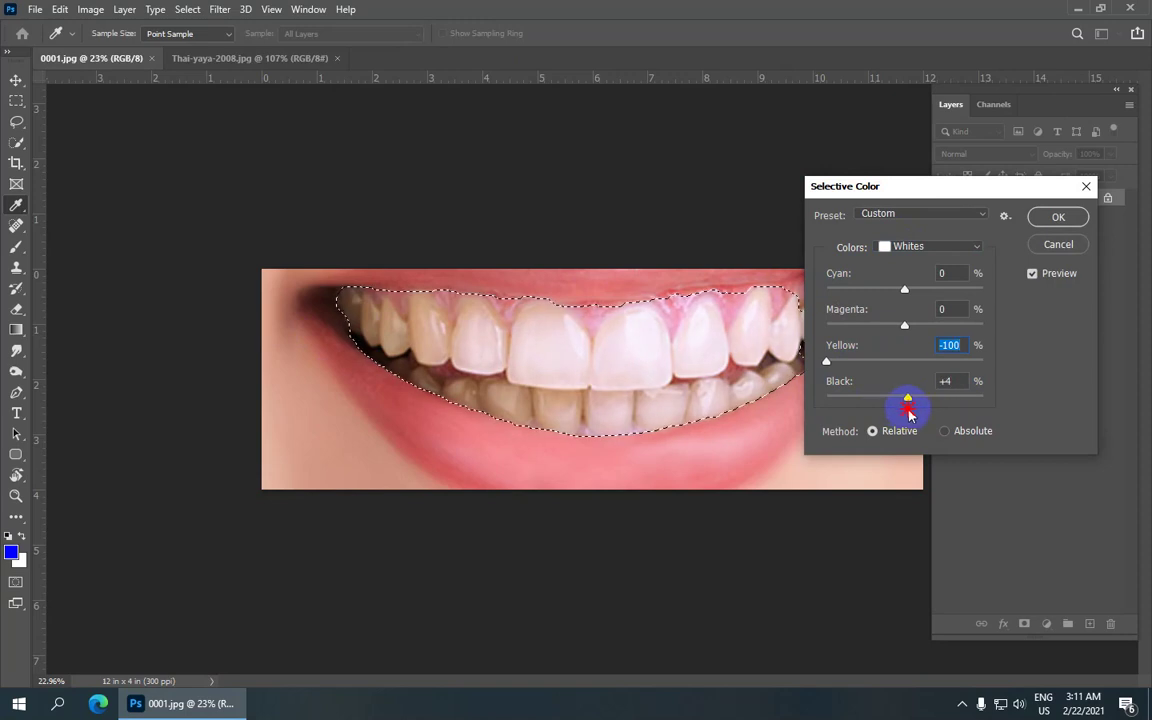
pyautogui.moveTo(900, 410); pyautogui.dragTo(900, 410)
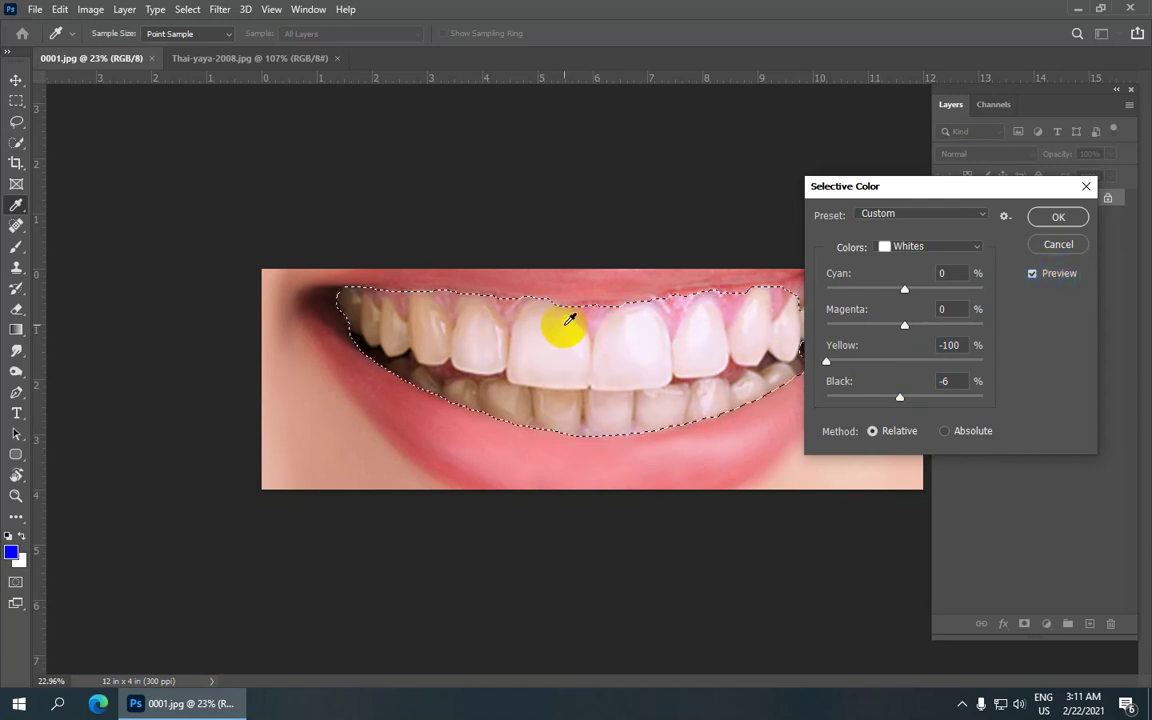
pyautogui.scroll(1, 607, 330)
pyautogui.scroll(-1, 607, 330)
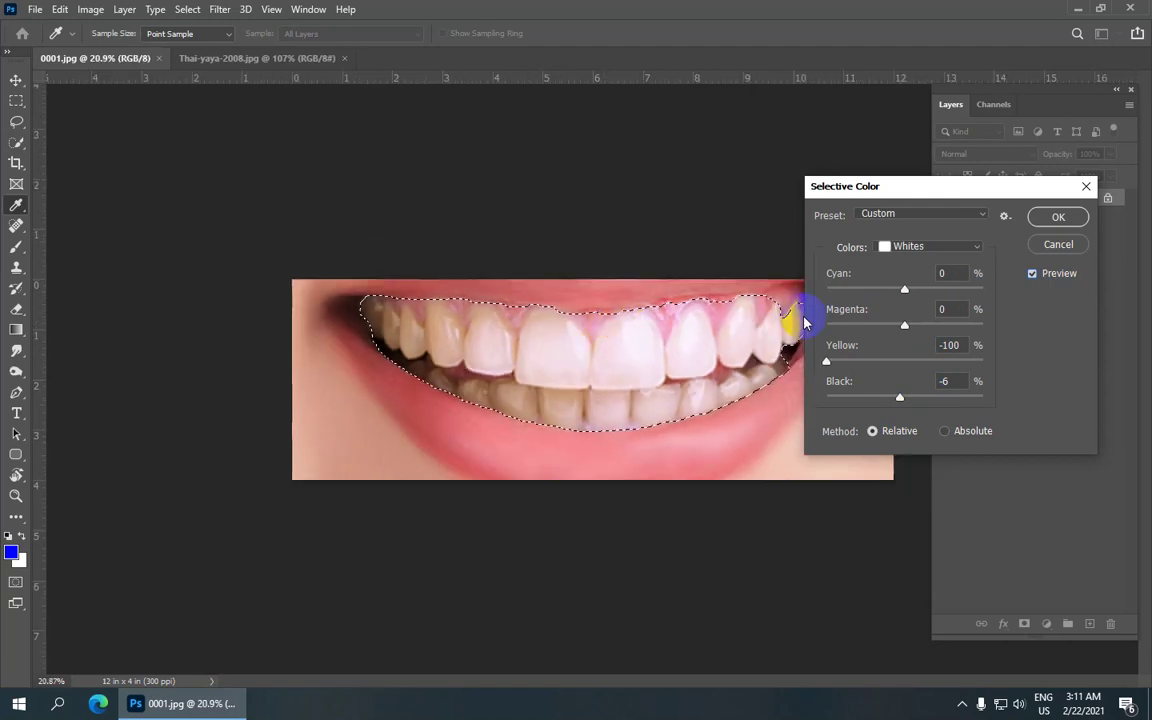
# Confirm the teeth whitening adjustment and deselect the teeth
pyautogui.click(1057, 219)
pyautogui.press('w')
pyautogui.scroll(1, 458, 391)
pyautogui.scroll(-2, 524, 370)
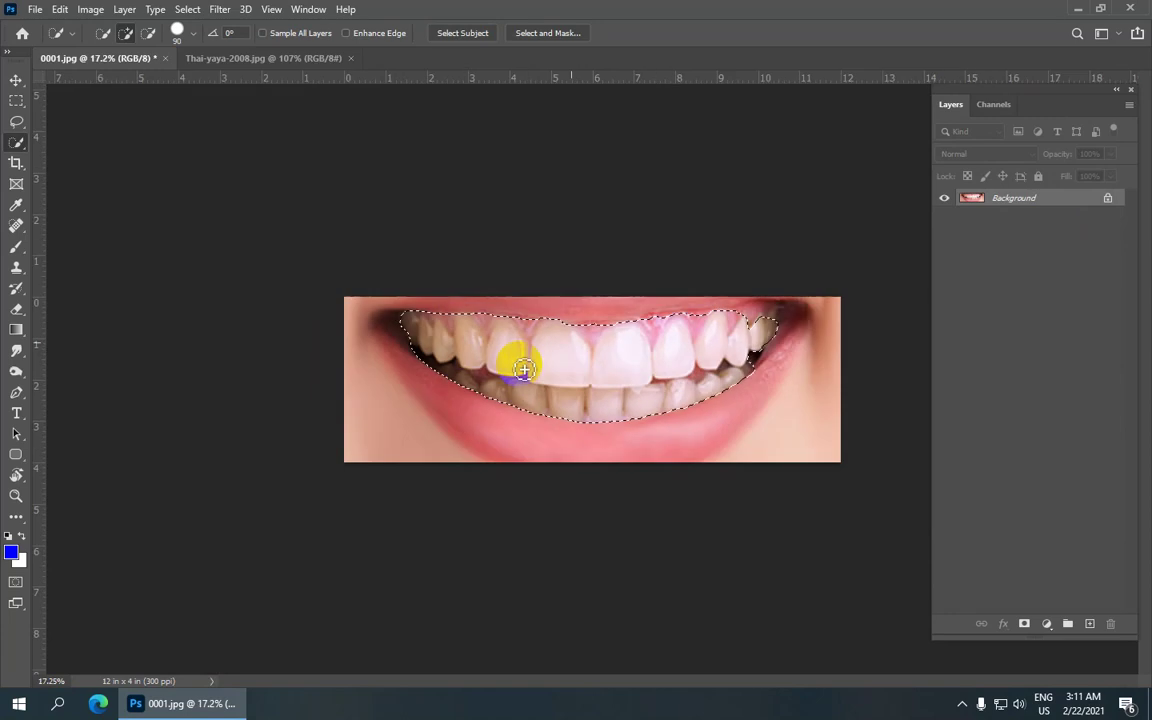
pyautogui.scroll(1, 524, 370)
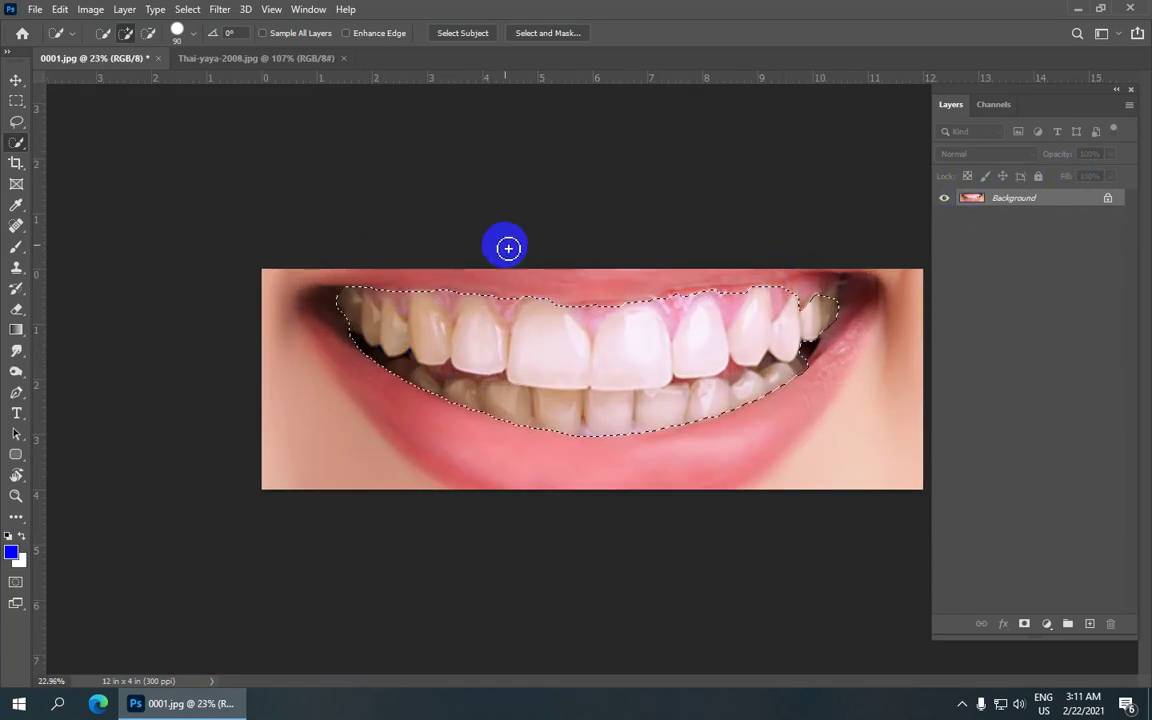
pyautogui.click(188, 10)
pyautogui.click(190, 12)
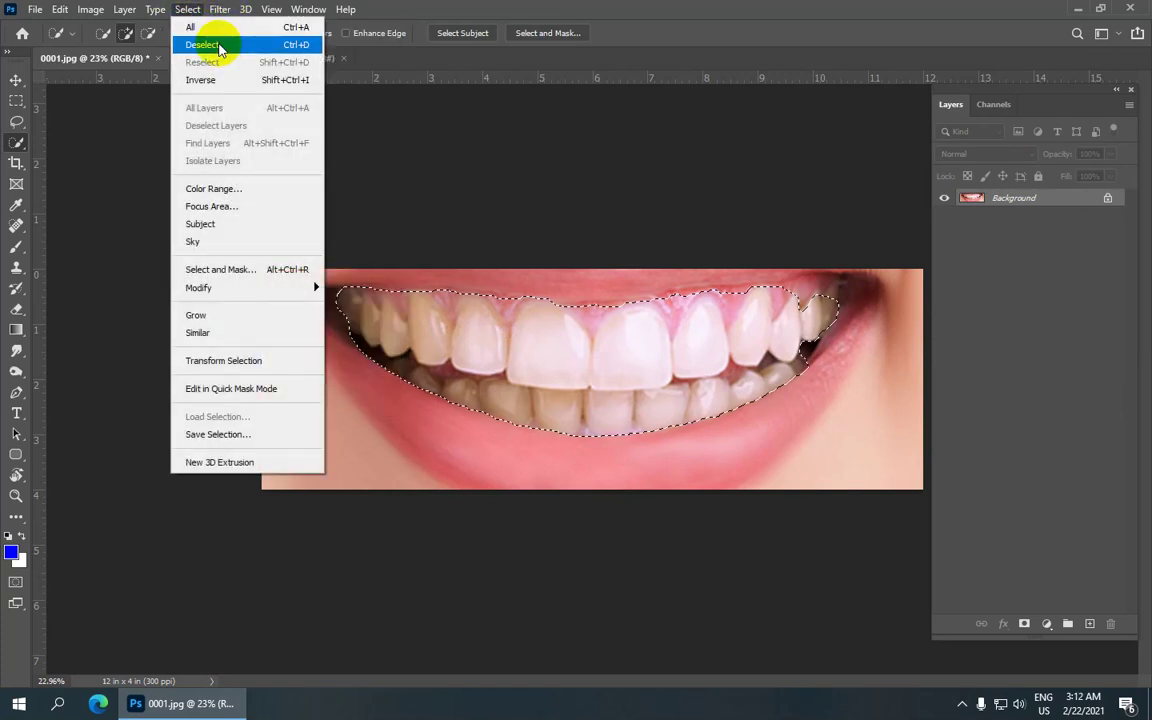
pyautogui.click(230, 45)
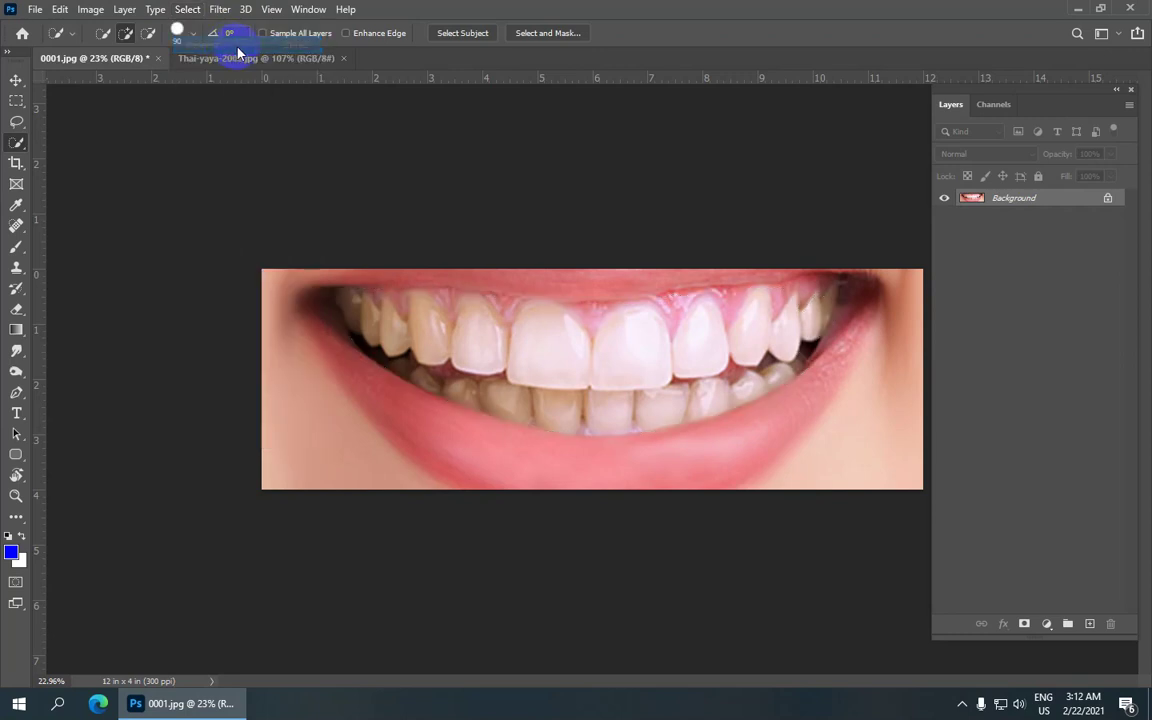
pyautogui.scroll(2, 488, 380)
pyautogui.scroll(-2, 498, 379)
pyautogui.scroll(1, 498, 379)
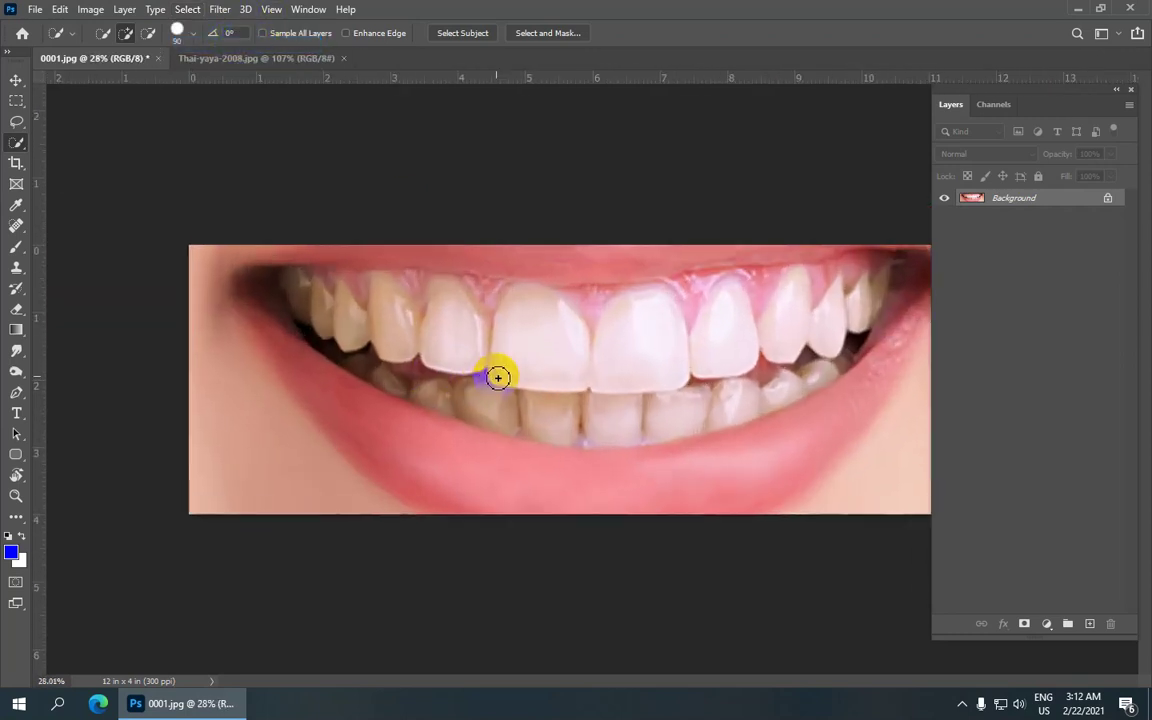
pyautogui.scroll(-1, 499, 379)
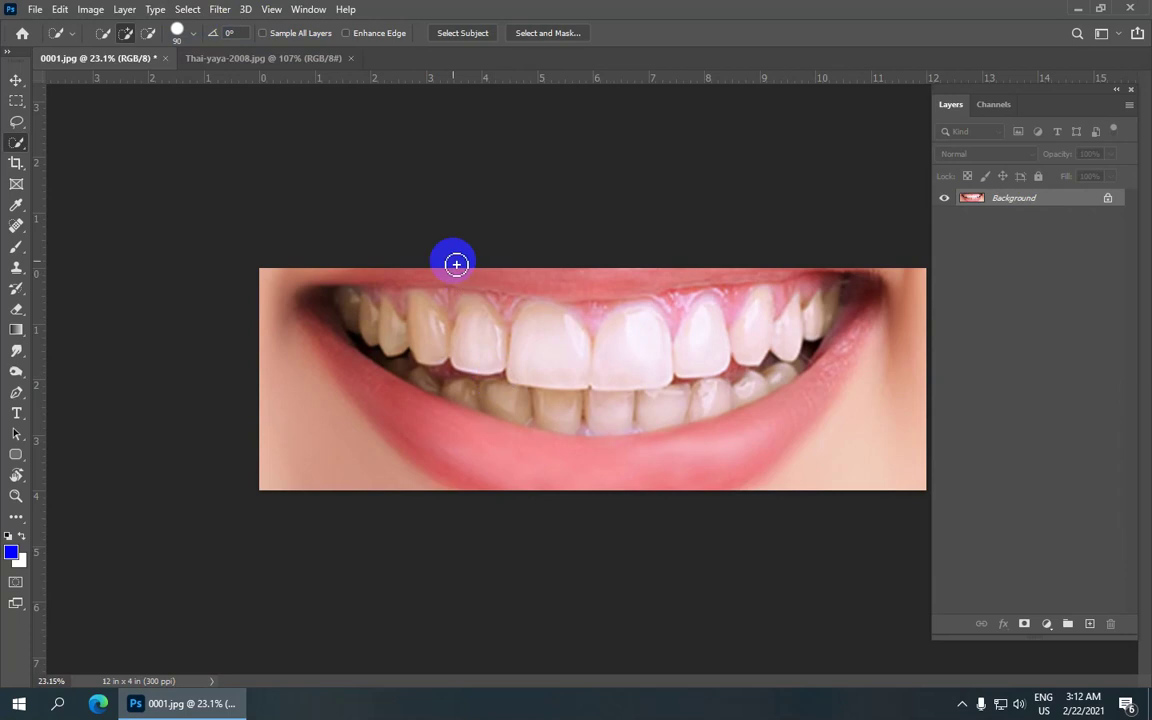
# Close the Thai-yaya-2008.jpg portrait document, leaving only 0001.jpg open
pyautogui.rightClick(350, 63)
pyautogui.click(365, 80)
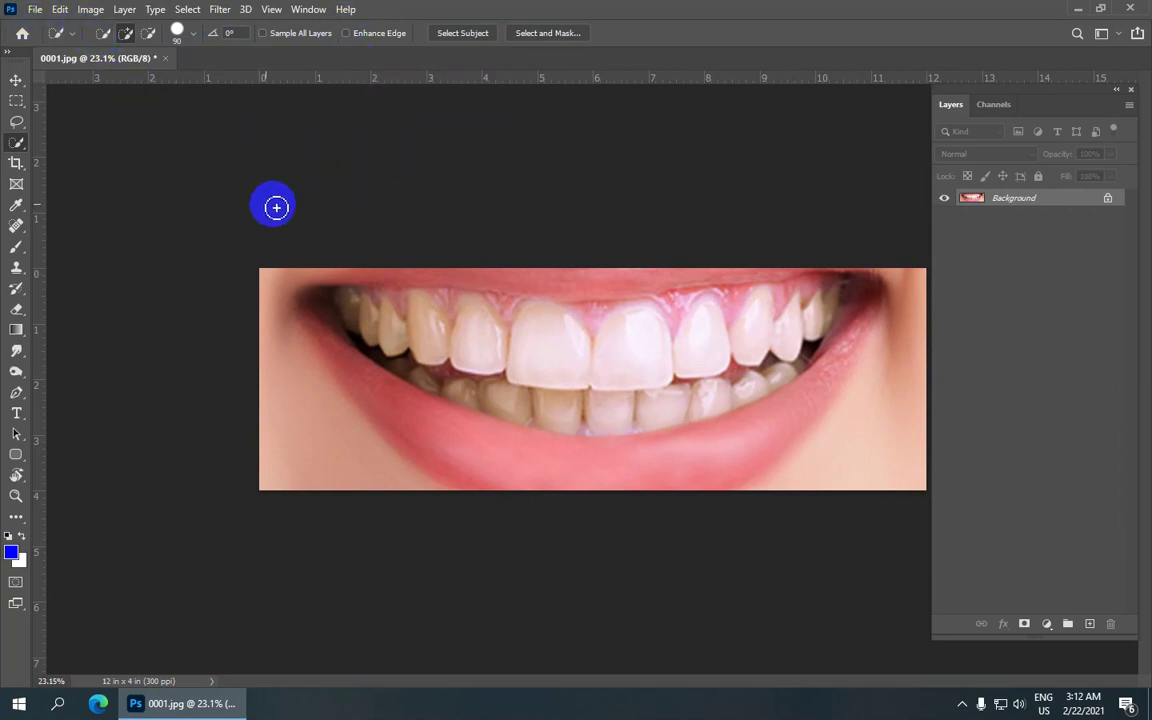
pyautogui.scroll(-1, 540, 290)
pyautogui.scroll(1, 420, 325)
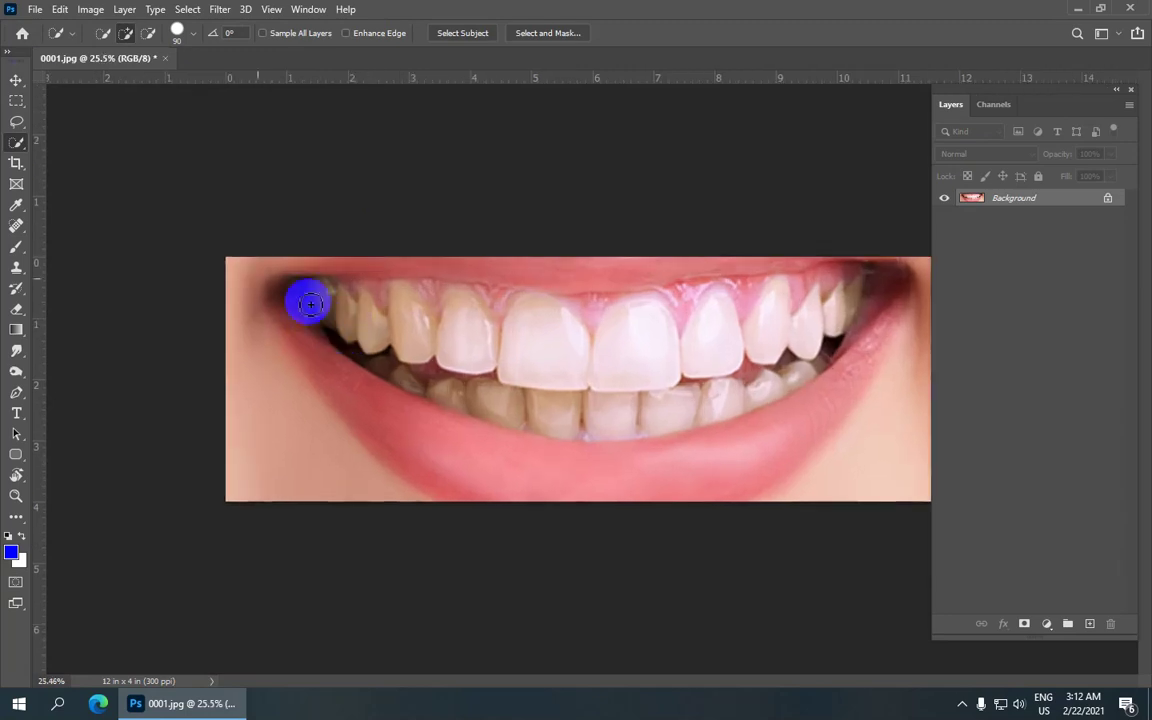
pyautogui.click(35, 9)
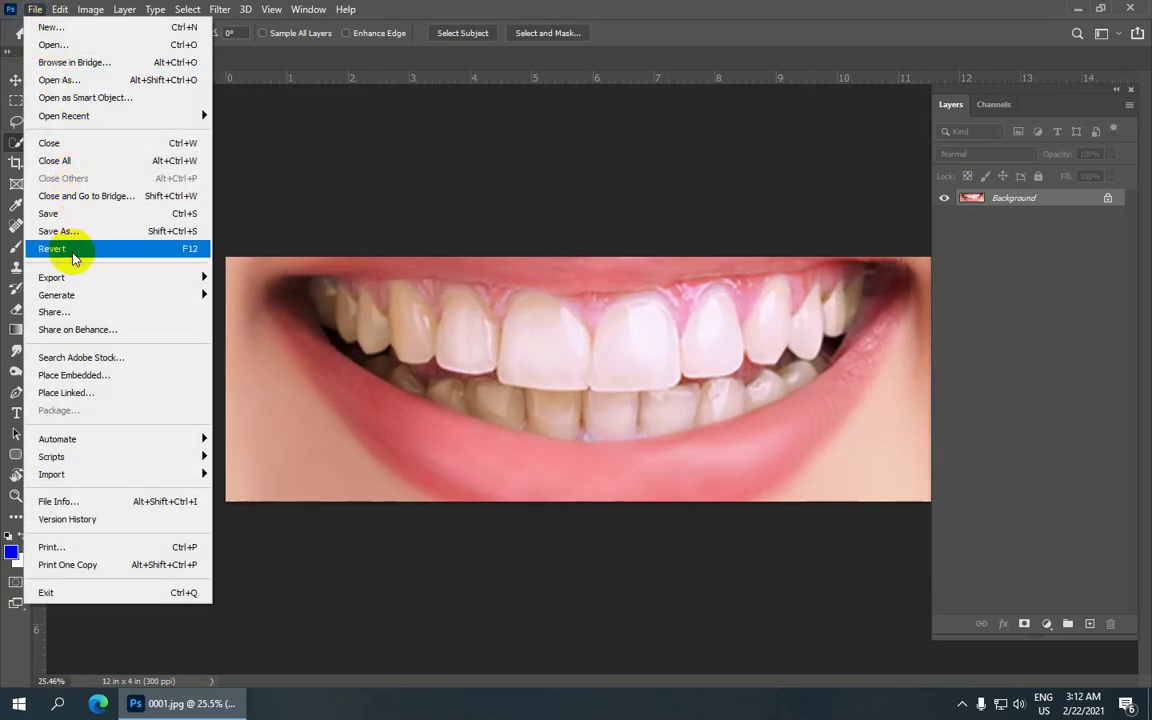
# Save As on this computer into the Photoshop lessons folder on the Desktop
pyautogui.click(181, 237)
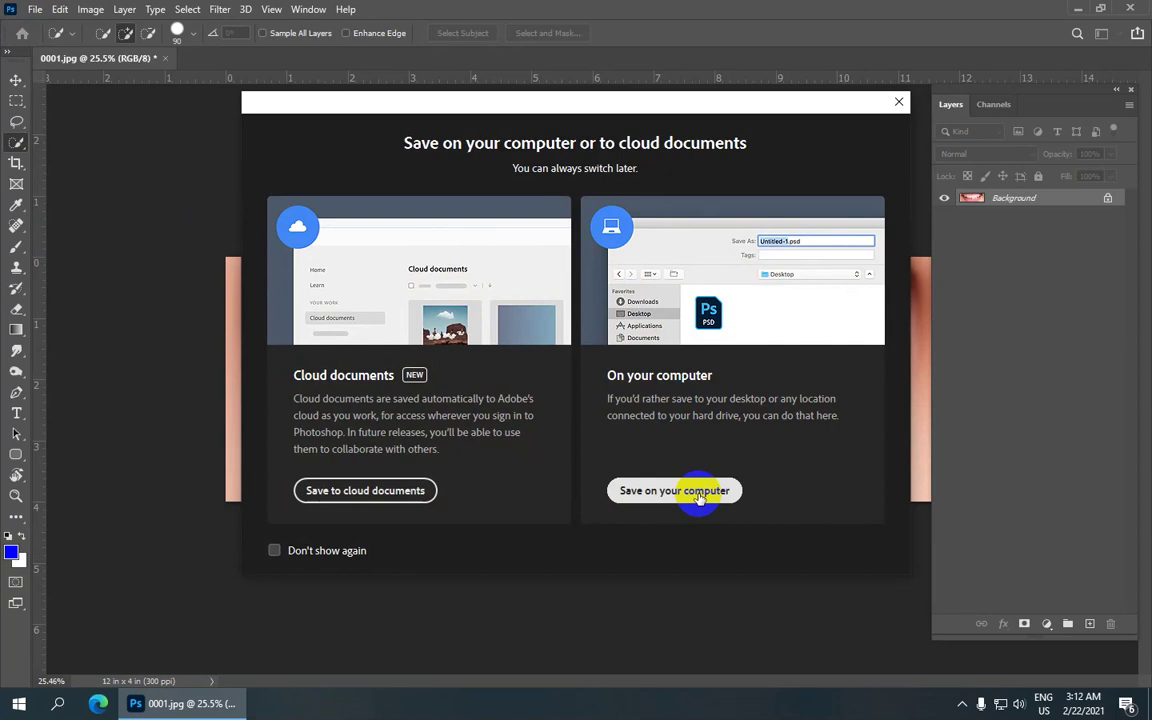
pyautogui.click(699, 494)
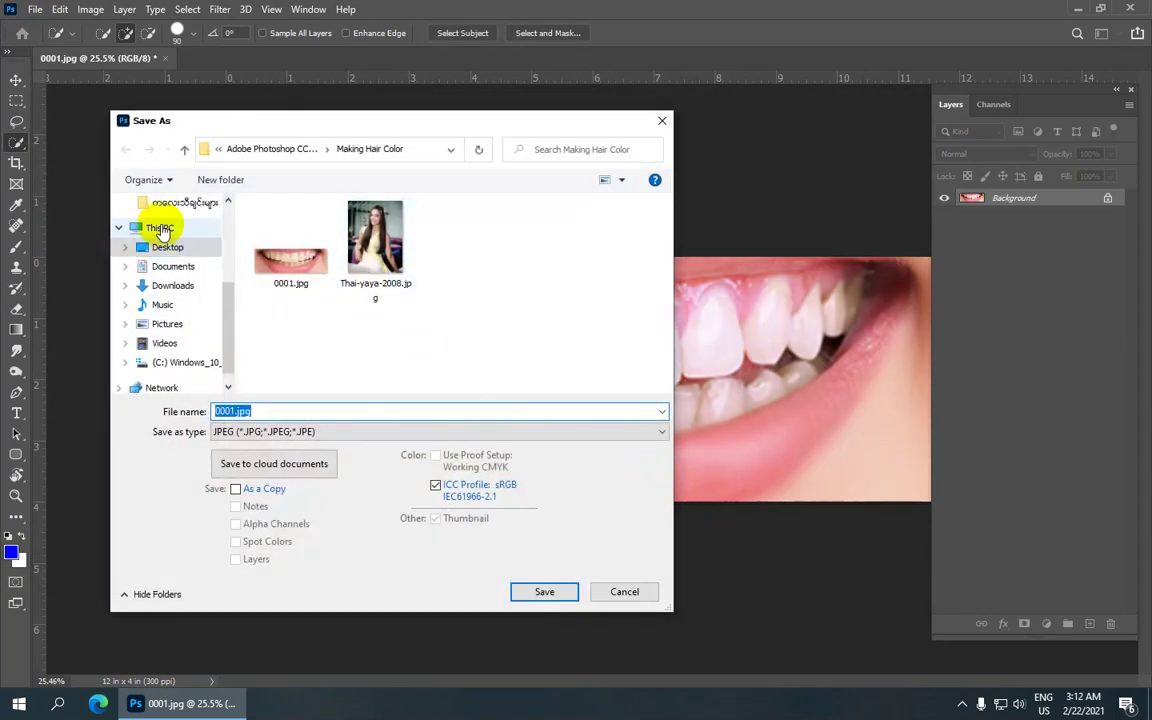
pyautogui.click(167, 247)
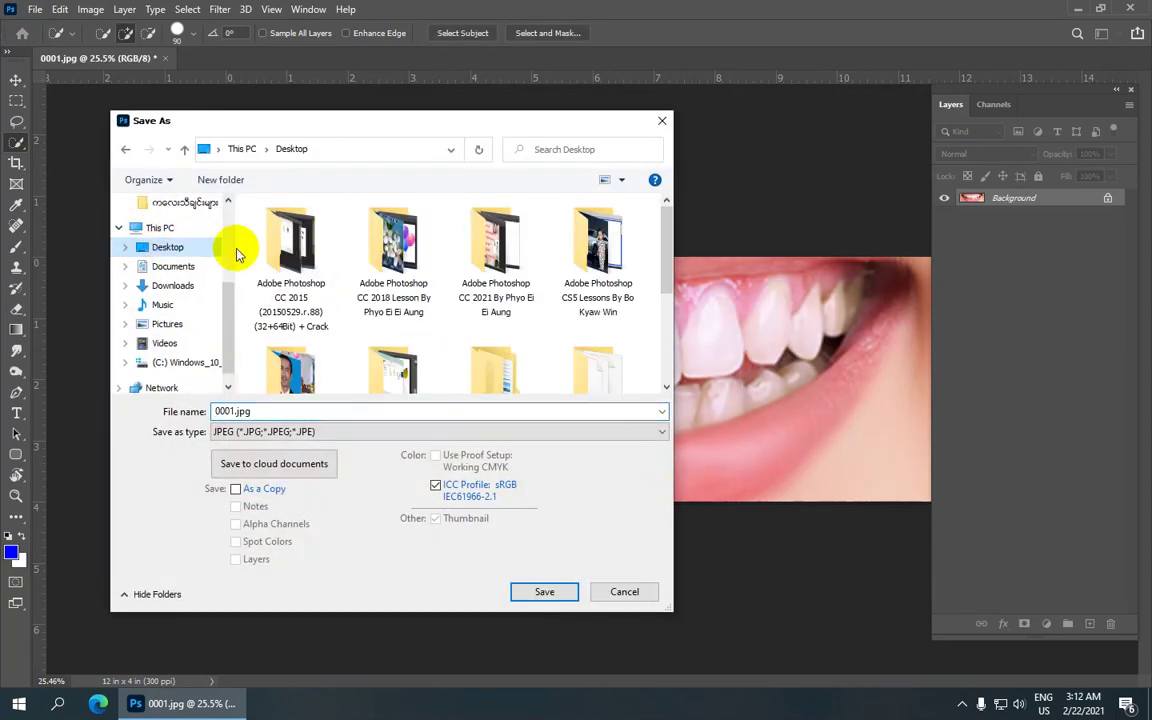
pyautogui.doubleClick(490, 262)
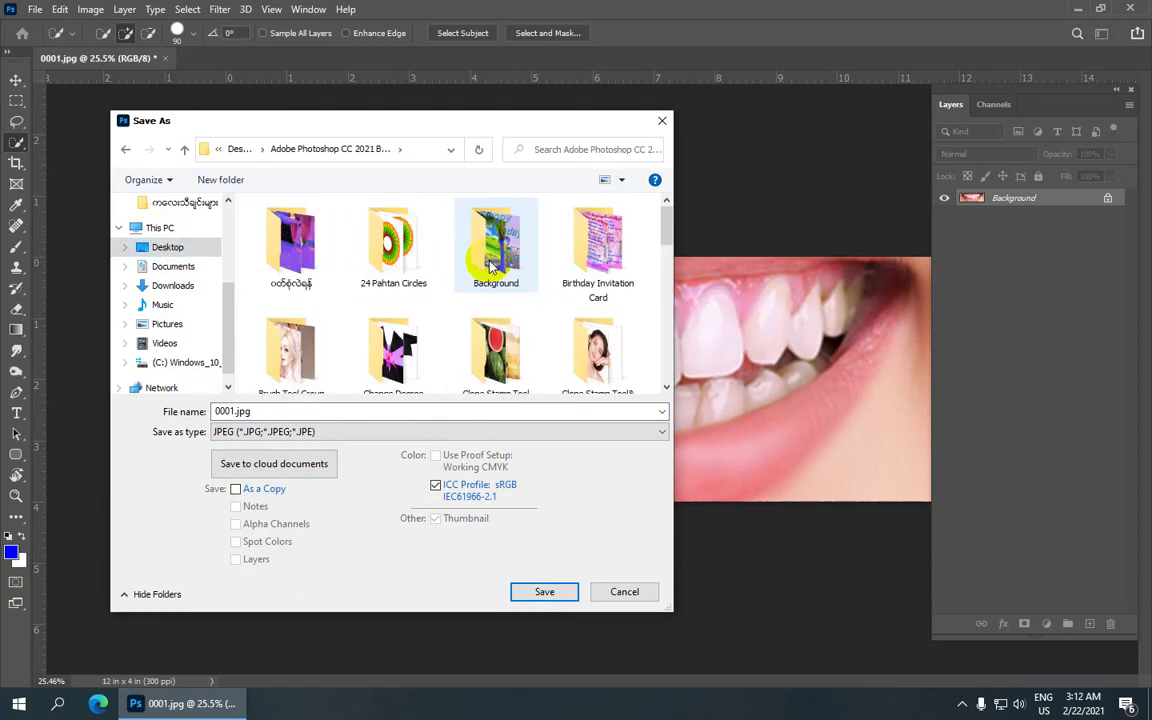
pyautogui.scroll(-3, 420, 316)
pyautogui.scroll(-5, 420, 316)
# Save 0001.jpg in JPEG format at maximum quality 12
pyautogui.rightClick(280, 414)
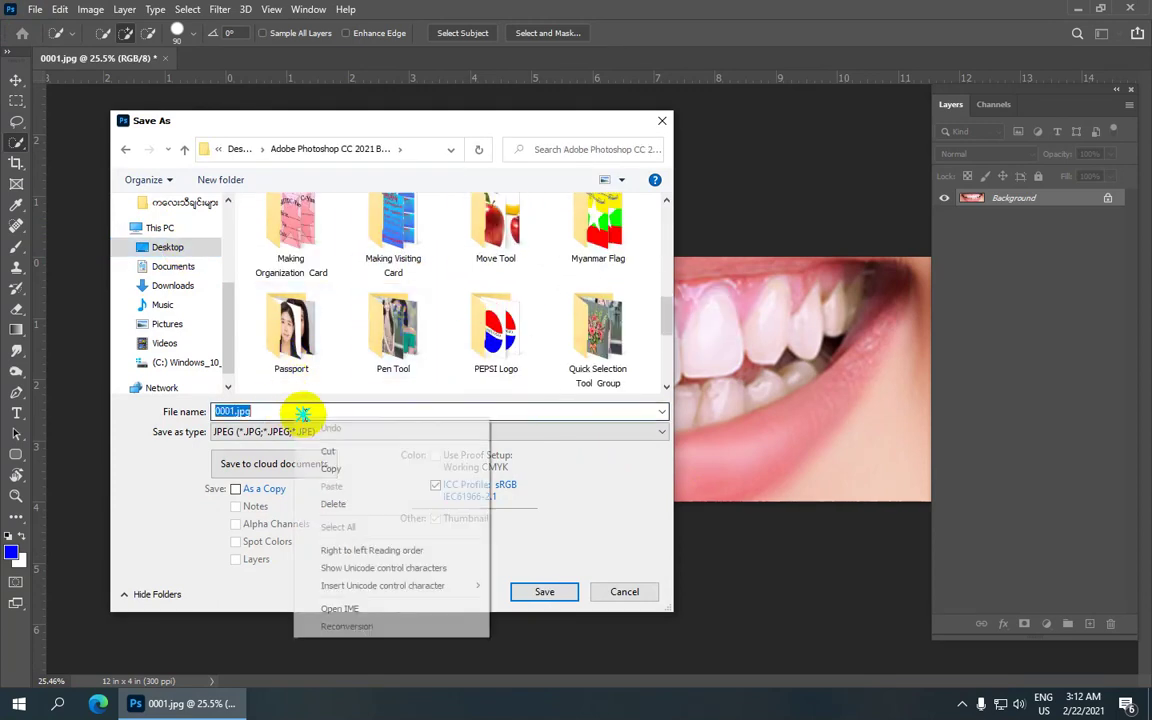
pyautogui.click(560, 404)
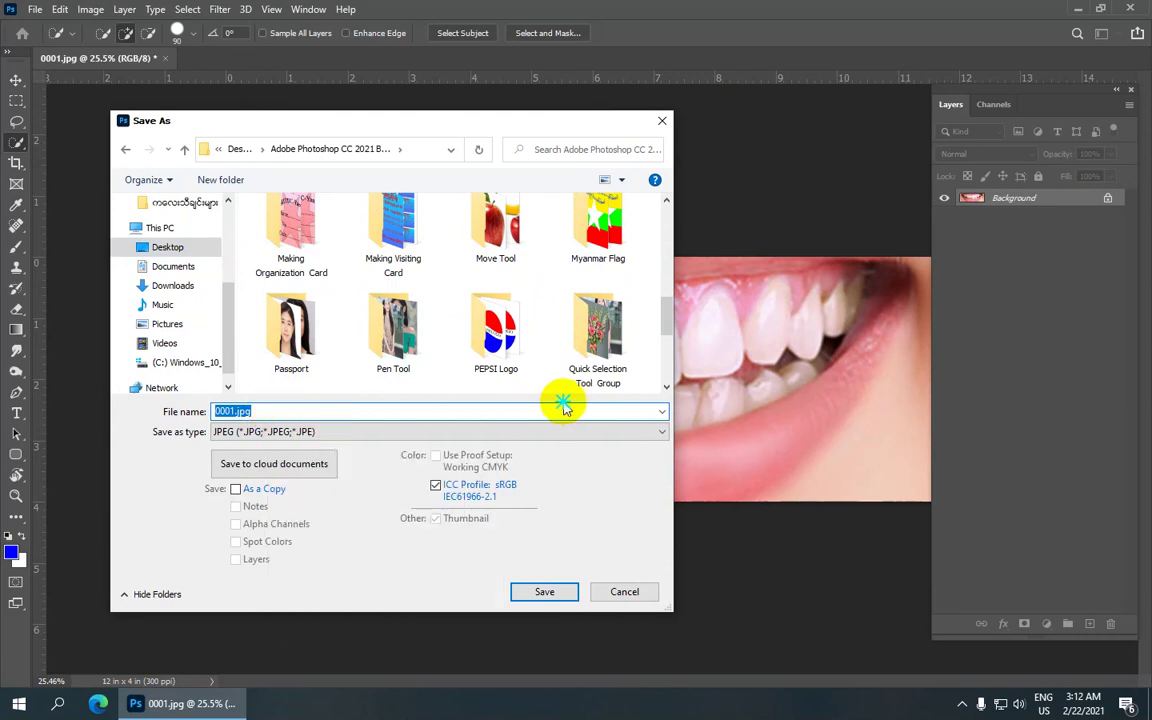
pyautogui.click(488, 437)
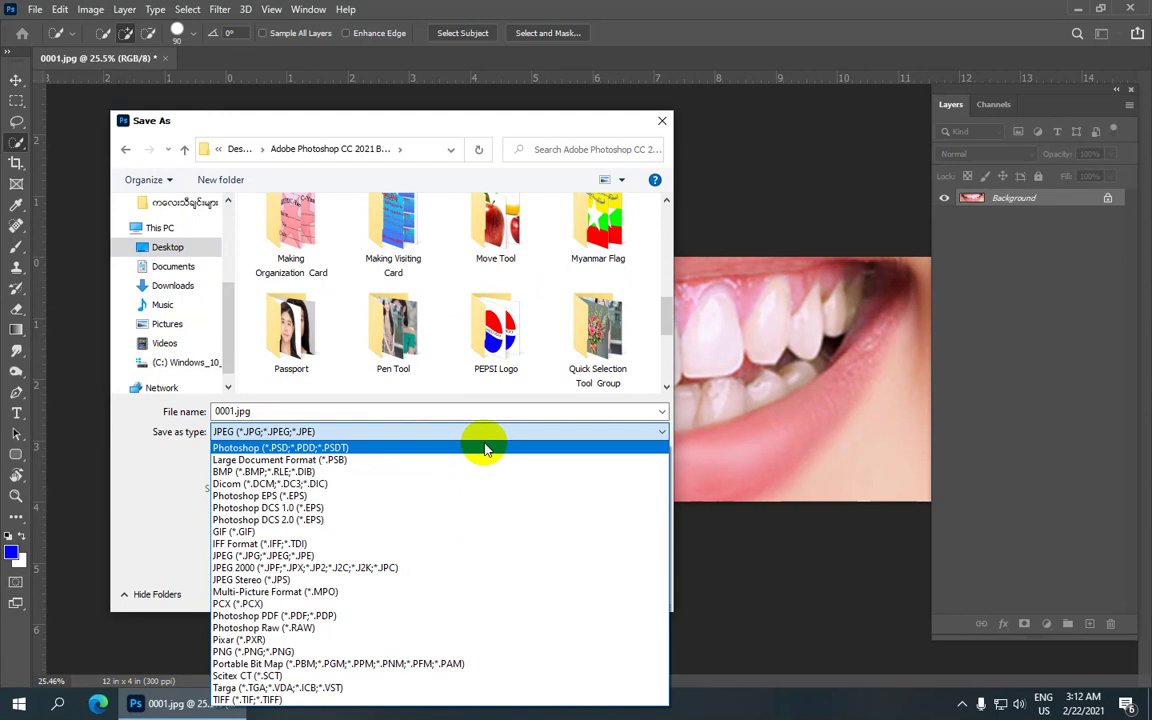
pyautogui.click(470, 556)
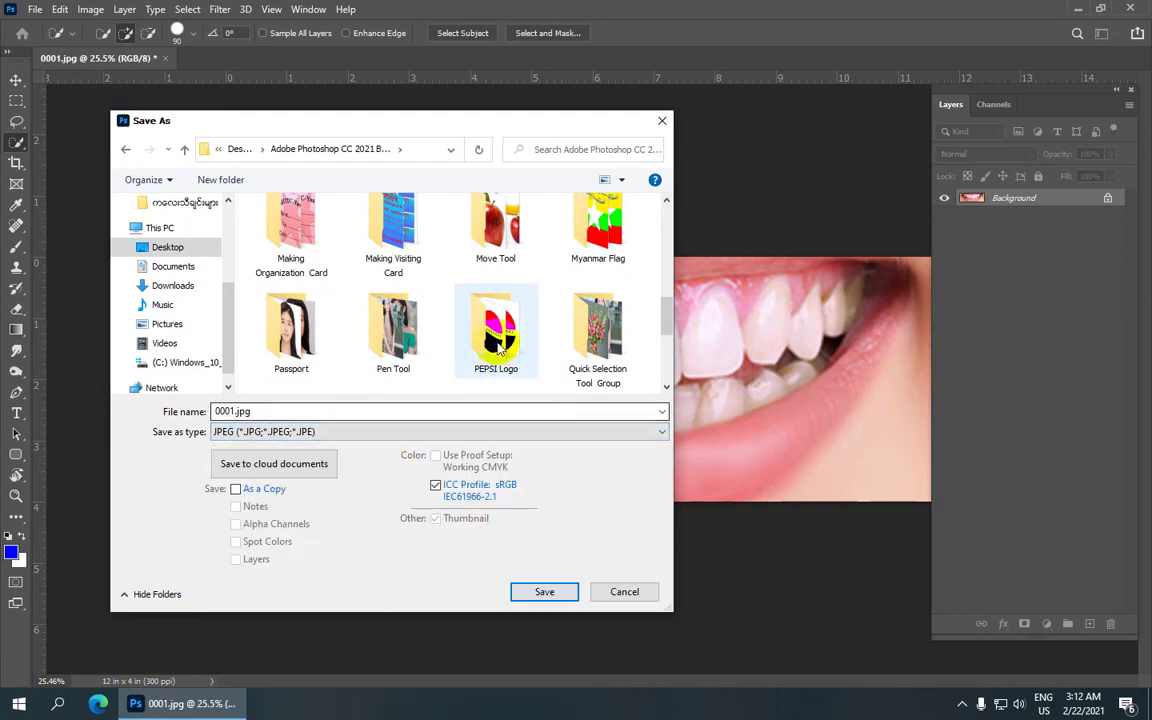
pyautogui.scroll(-5, 495, 340)
pyautogui.scroll(5, 497, 345)
pyautogui.scroll(5, 450, 368)
pyautogui.scroll(2, 406, 380)
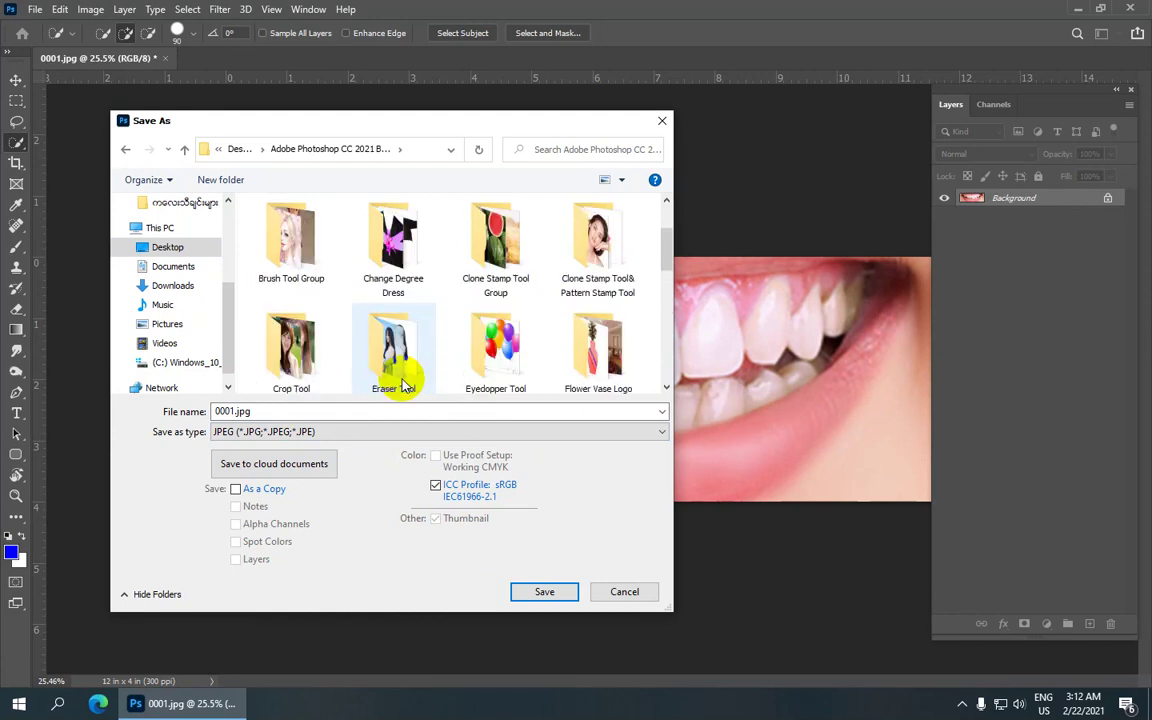
pyautogui.click(548, 592)
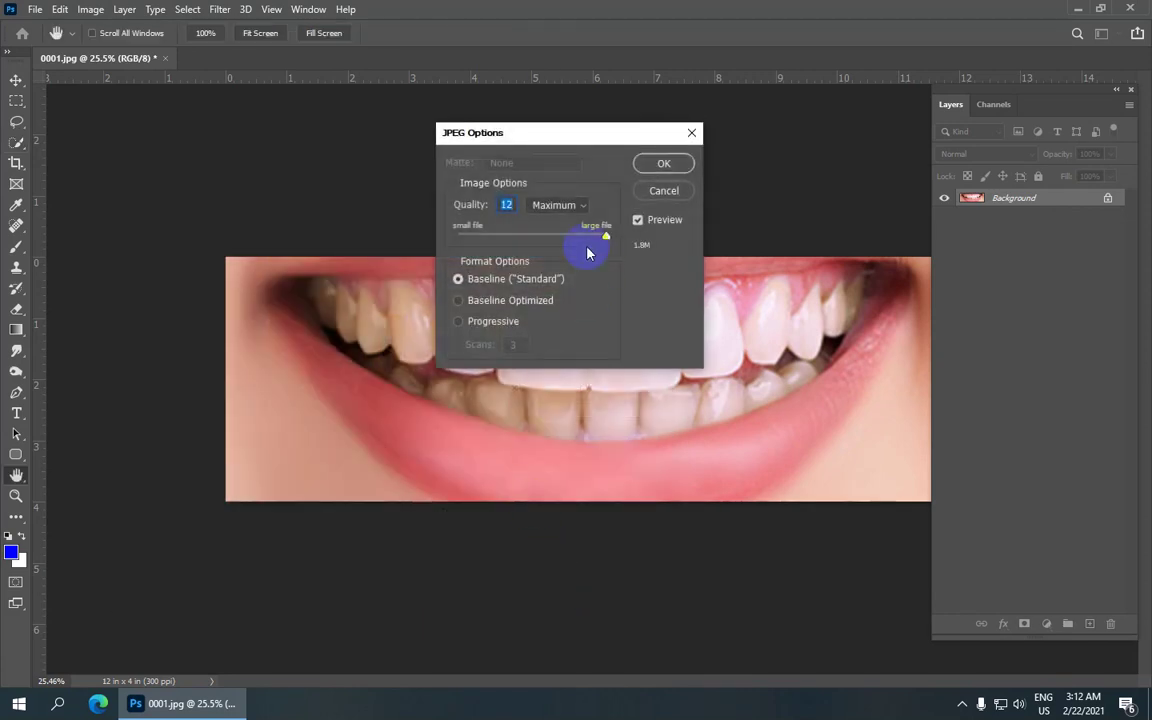
pyautogui.click(645, 170)
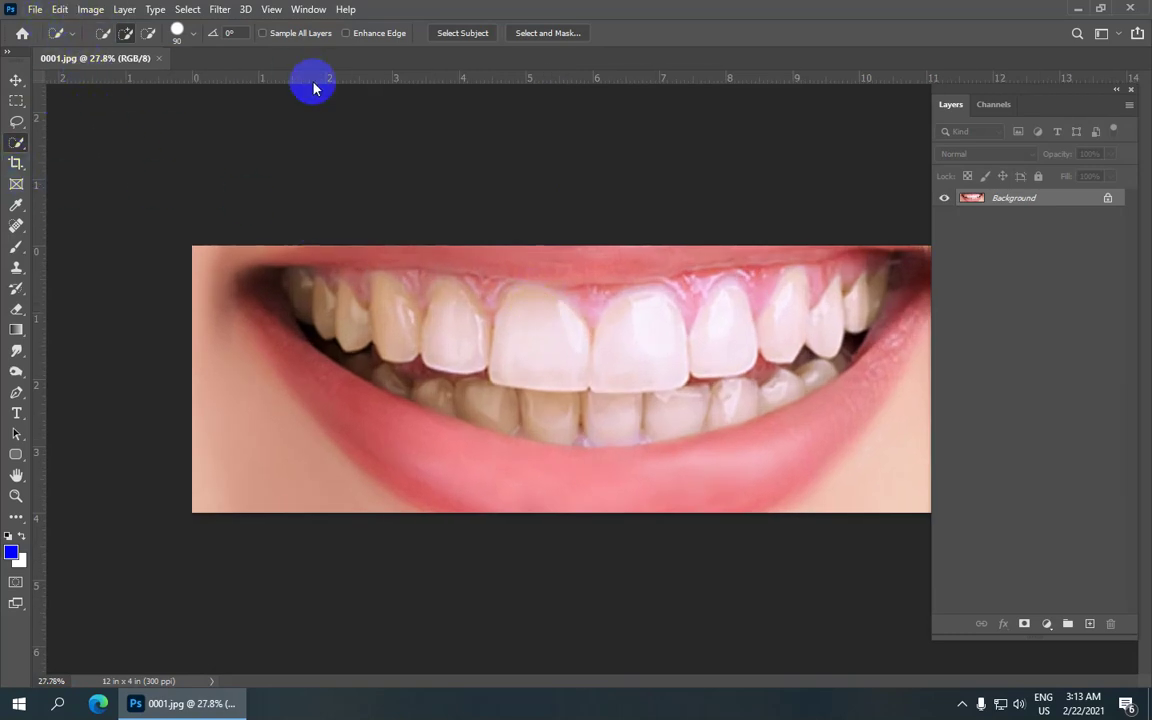
# Browse to open a file from the Photoshop lessons folder on the Desktop
pyautogui.click(36, 10)
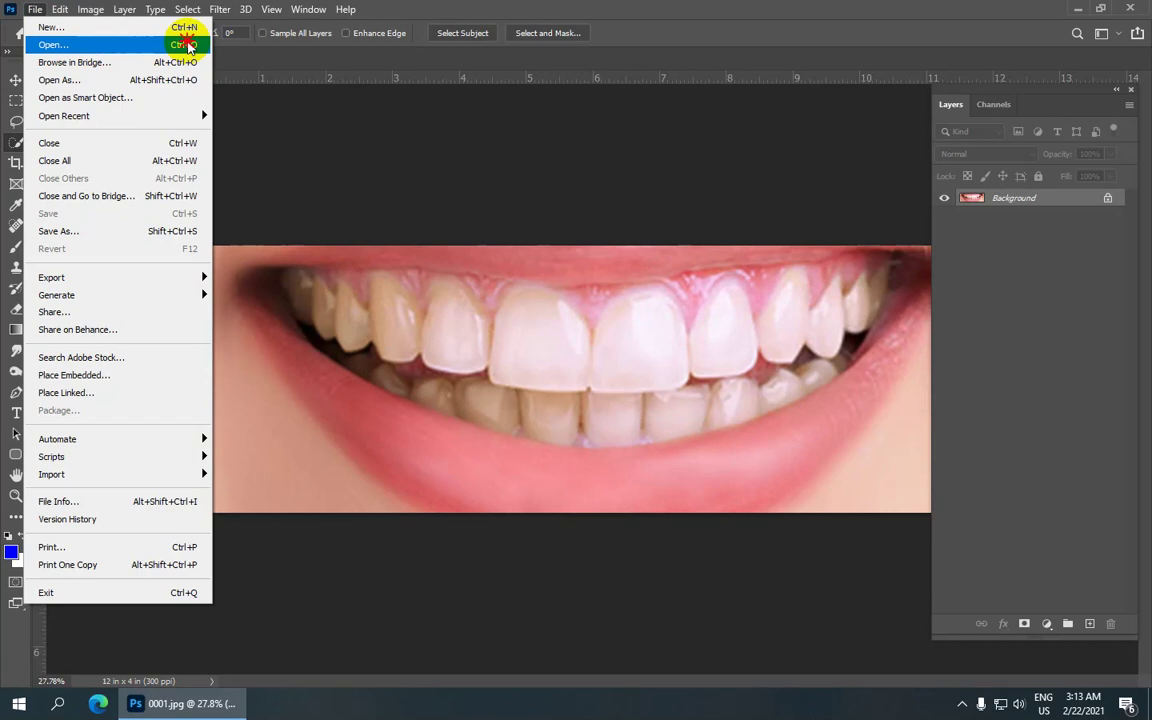
pyautogui.click(186, 45)
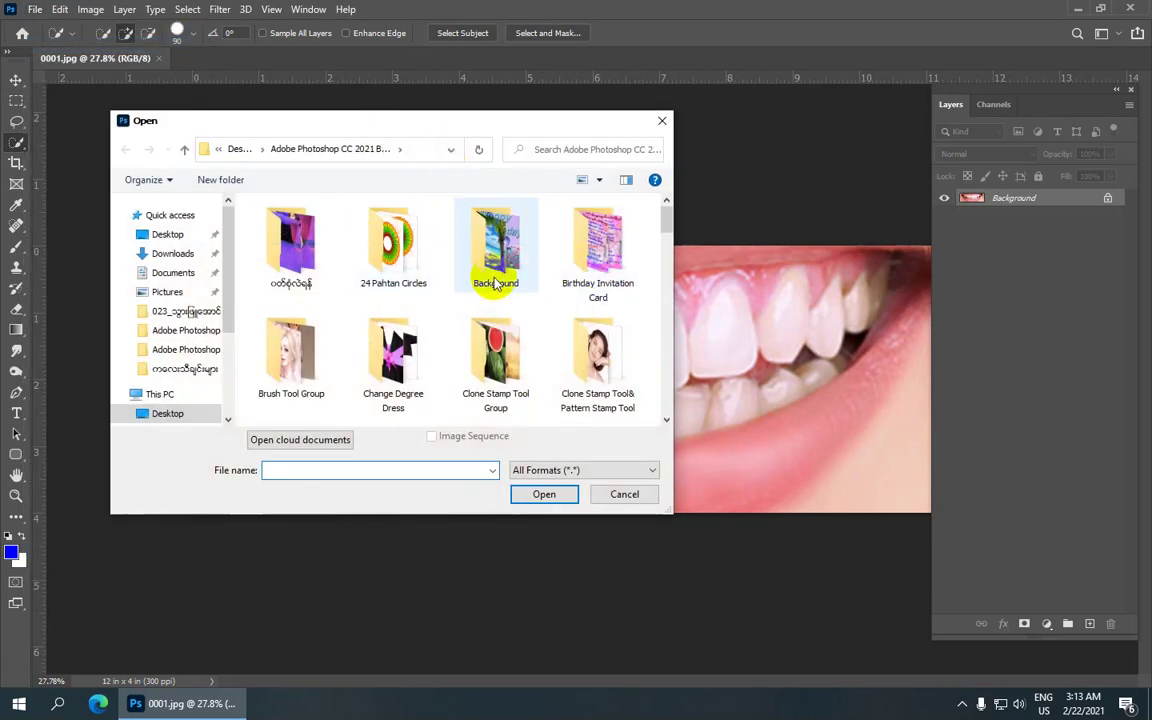
pyautogui.moveTo(172, 253)
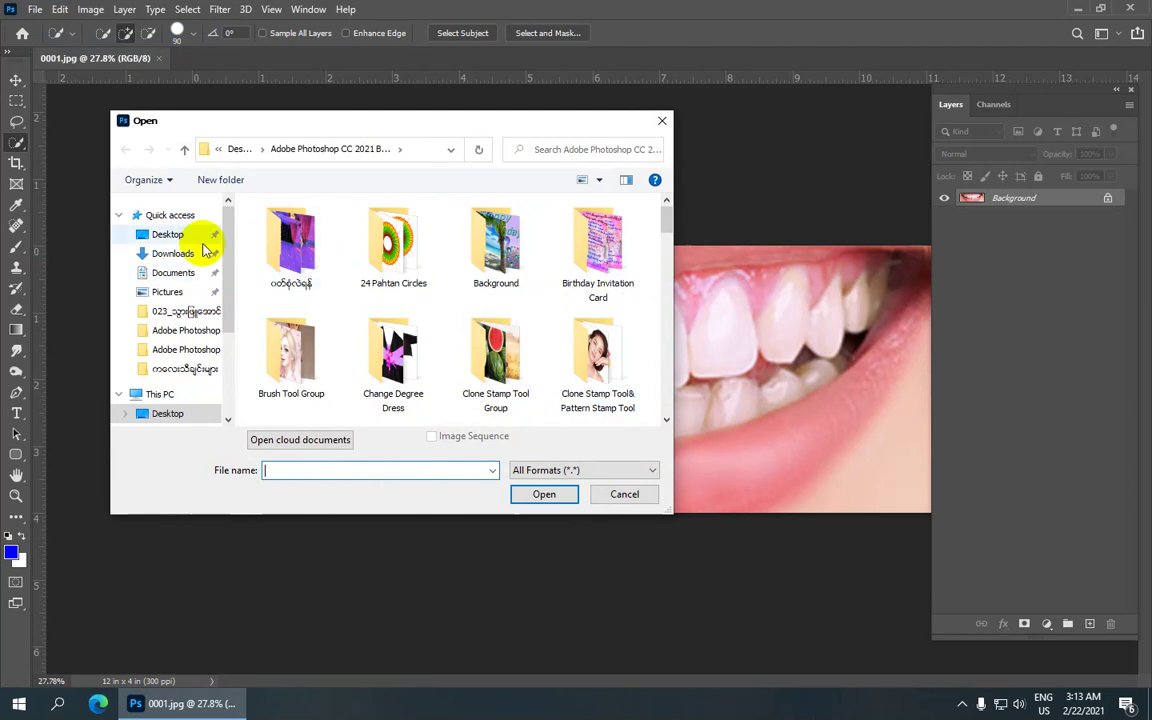
pyautogui.click(203, 240)
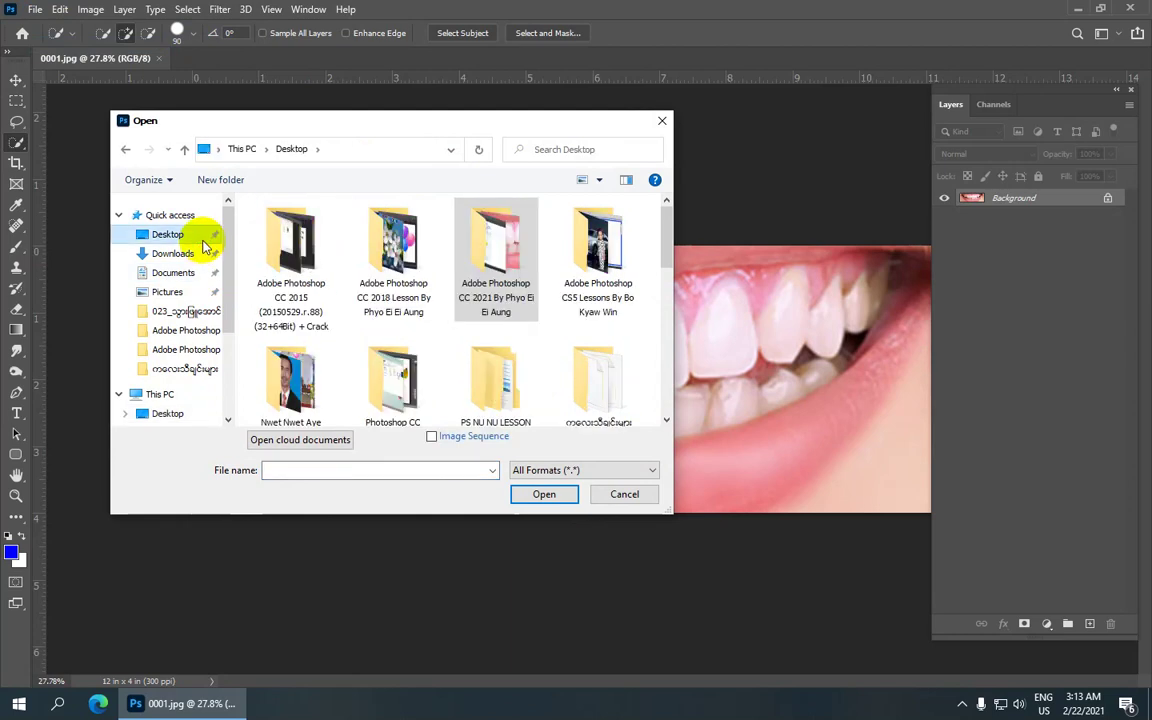
pyautogui.doubleClick(503, 262)
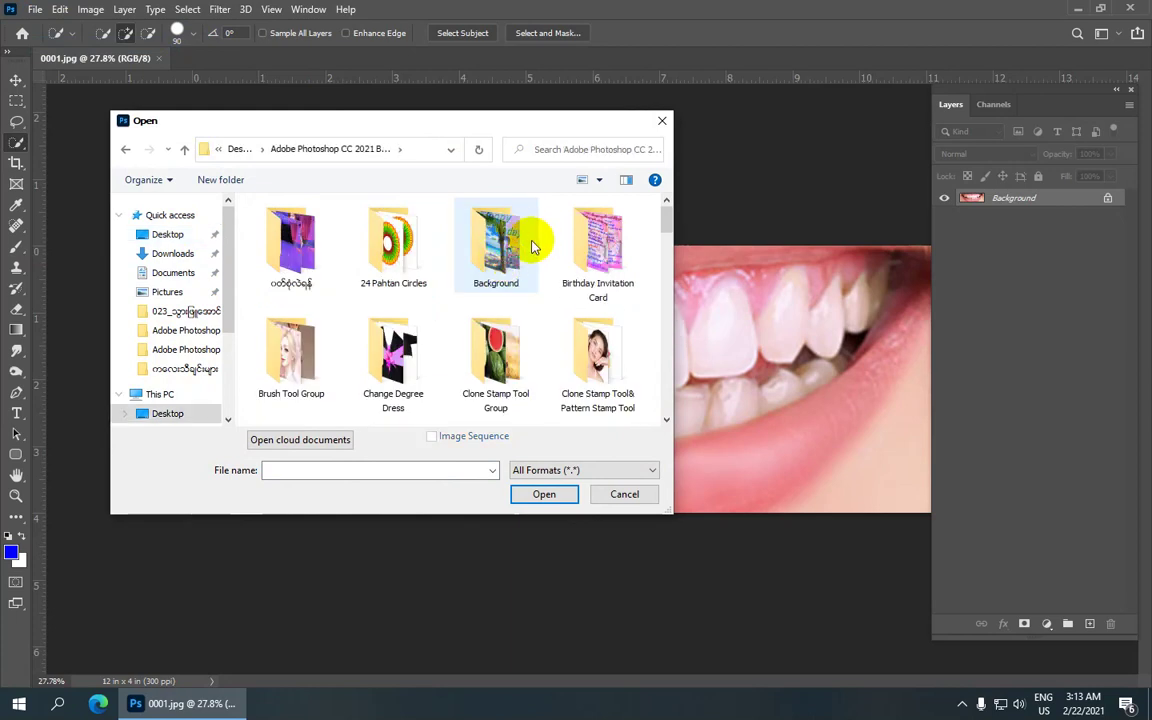
pyautogui.scroll(-3, 510, 300)
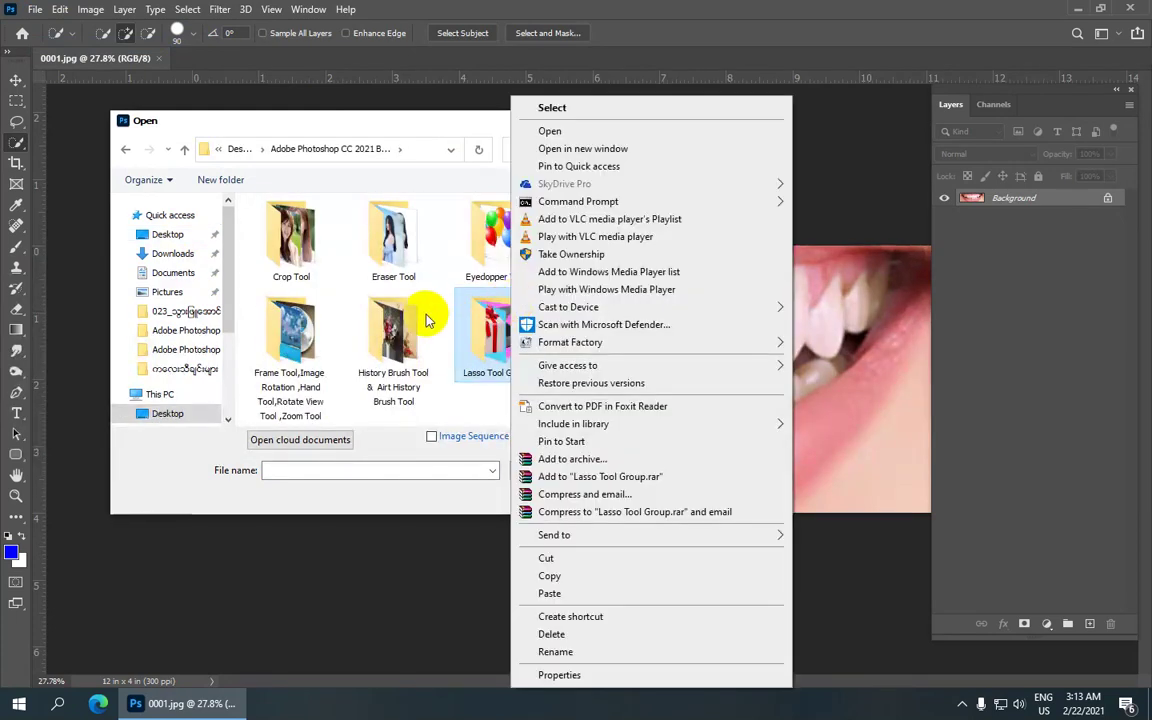
pyautogui.click(426, 300)
# Go into the Making Hair Color folder and select Thai-yaya-2008.jpg
pyautogui.scroll(-3, 427, 312)
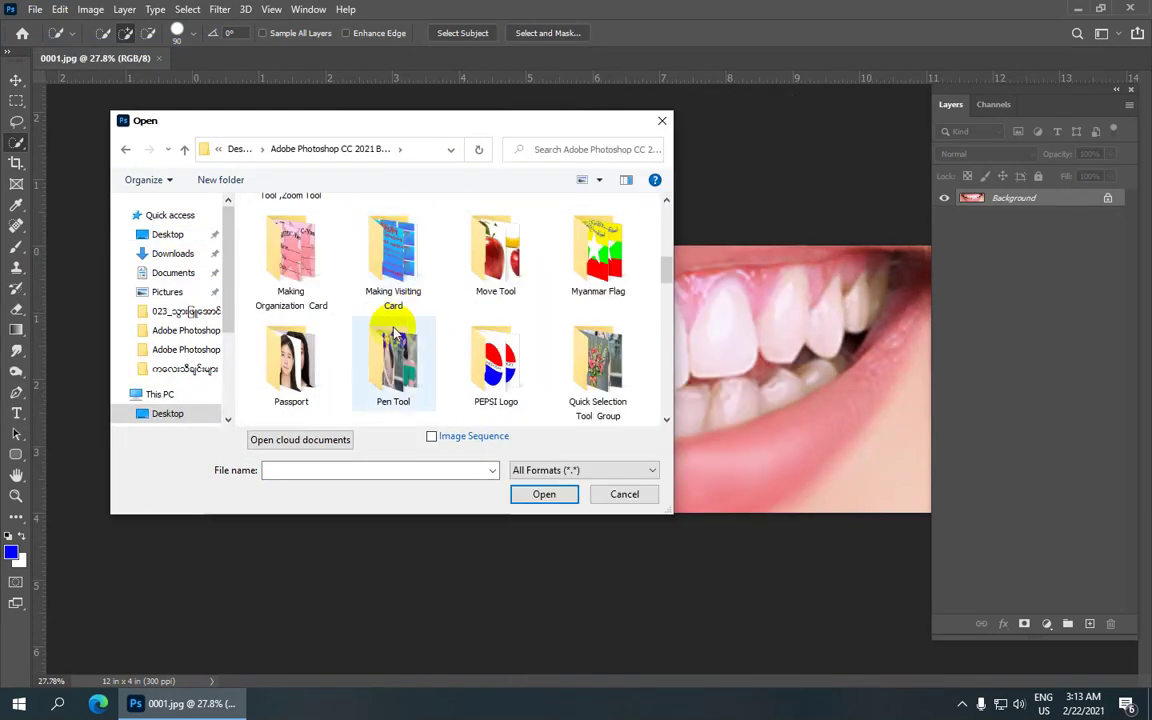
pyautogui.scroll(1, 397, 340)
pyautogui.scroll(1, 397, 340)
pyautogui.scroll(1, 397, 340)
pyautogui.scroll(-1, 397, 340)
pyautogui.doubleClick(598, 340)
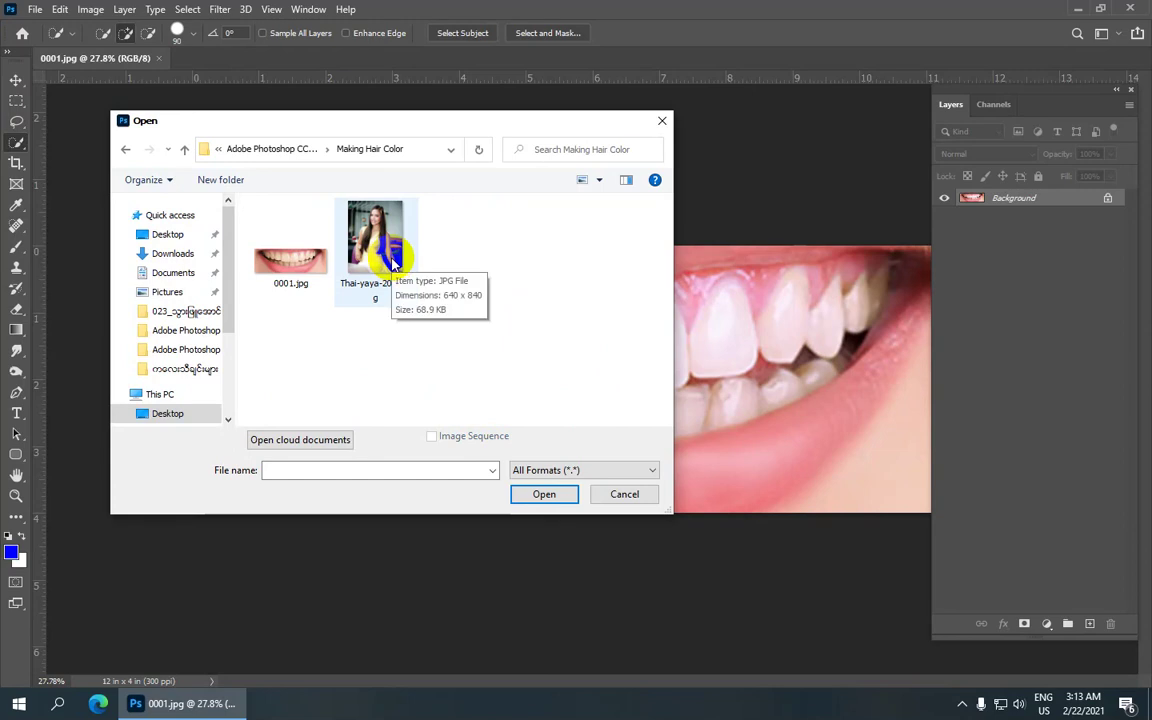
pyautogui.click(389, 248)
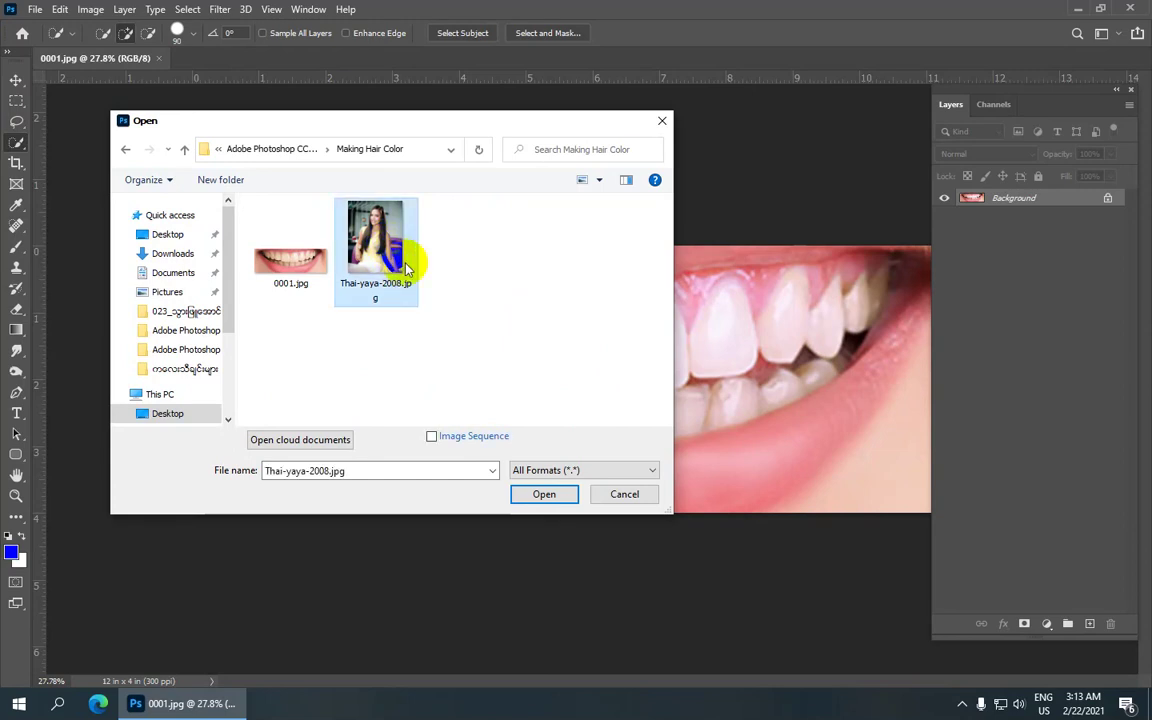
# Open the Thai-yaya-2008.jpg portrait in its own tab
pyautogui.click(560, 494)
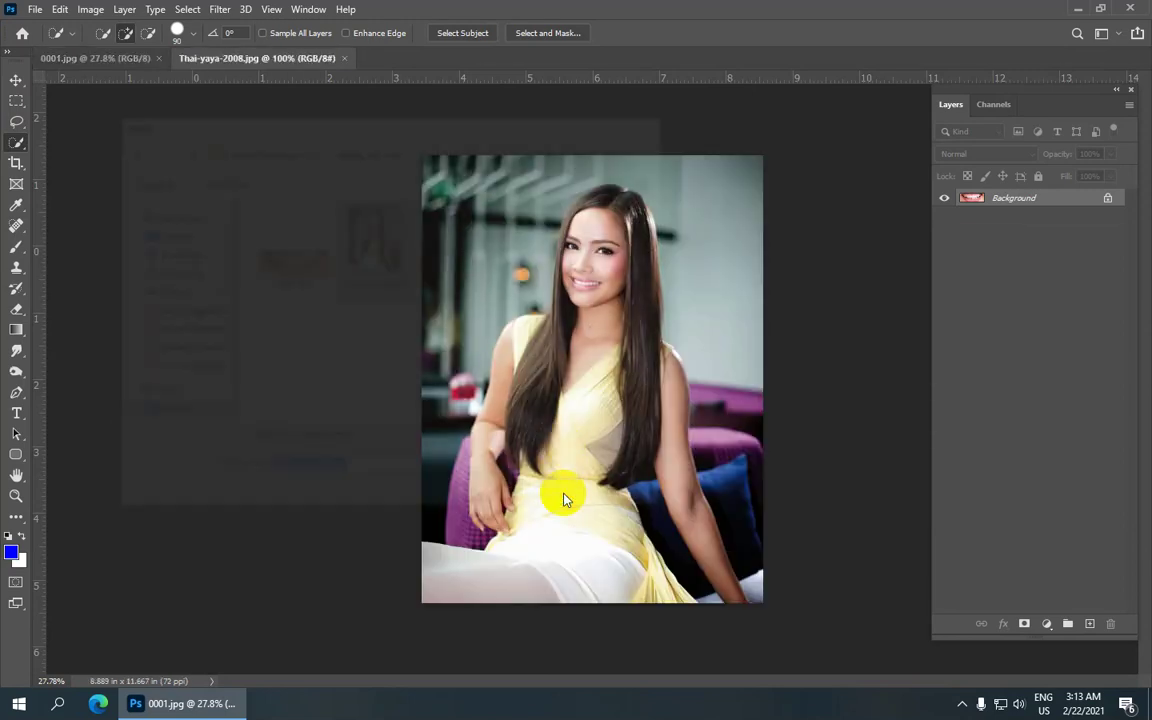
pyautogui.scroll(2, 620, 270)
pyautogui.scroll(2, 570, 235)
pyautogui.scroll(-2, 566, 226)
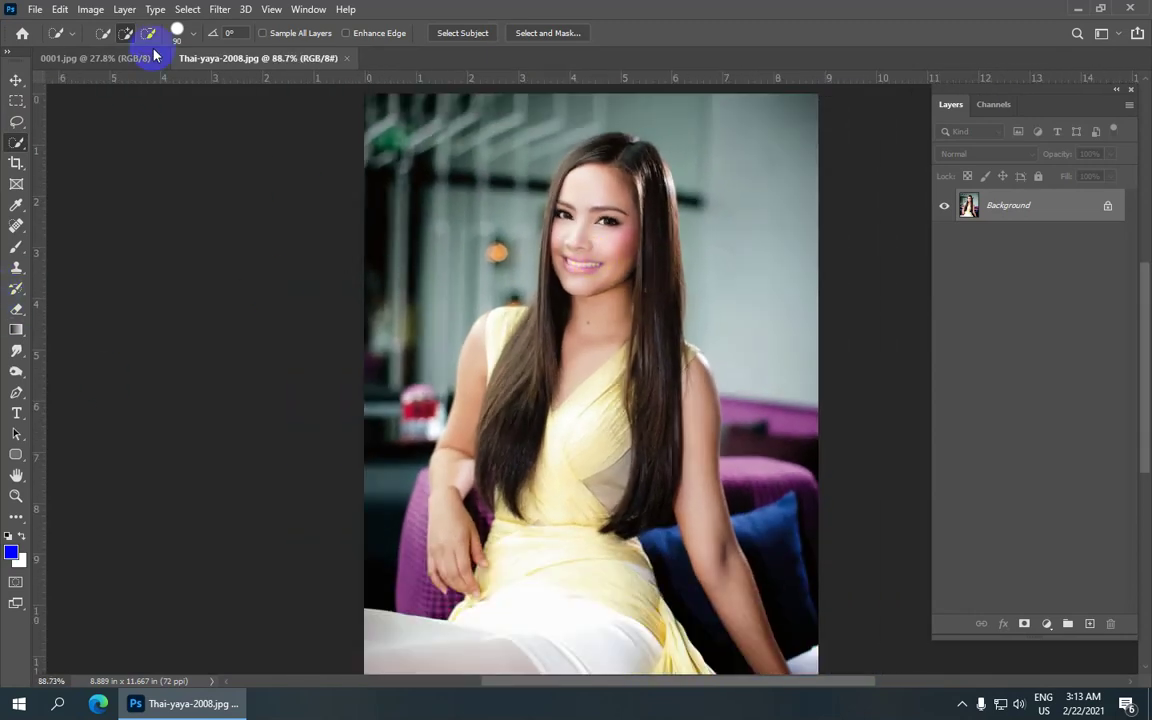
# Select the standard Pen Tool and zoom in on the portrait
pyautogui.click(16, 392)
pyautogui.click(123, 395)
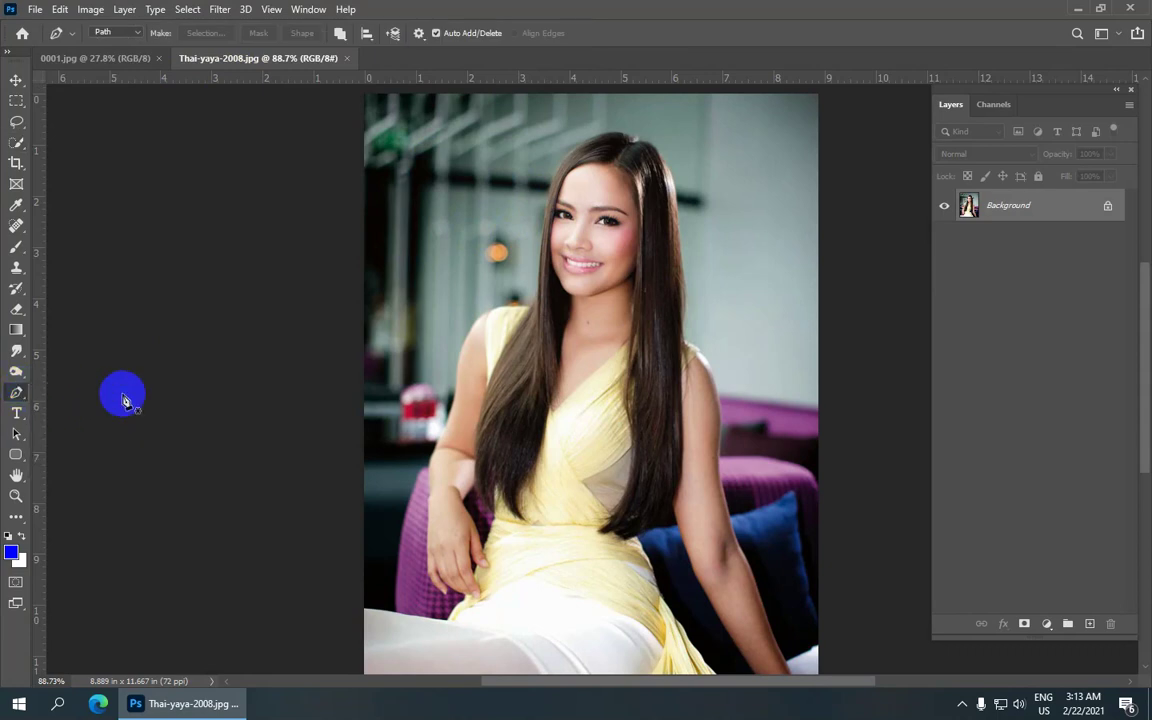
pyautogui.scroll(2, 609, 193)
pyautogui.scroll(1, 548, 291)
pyautogui.scroll(1, 530, 346)
pyautogui.scroll(1, 514, 301)
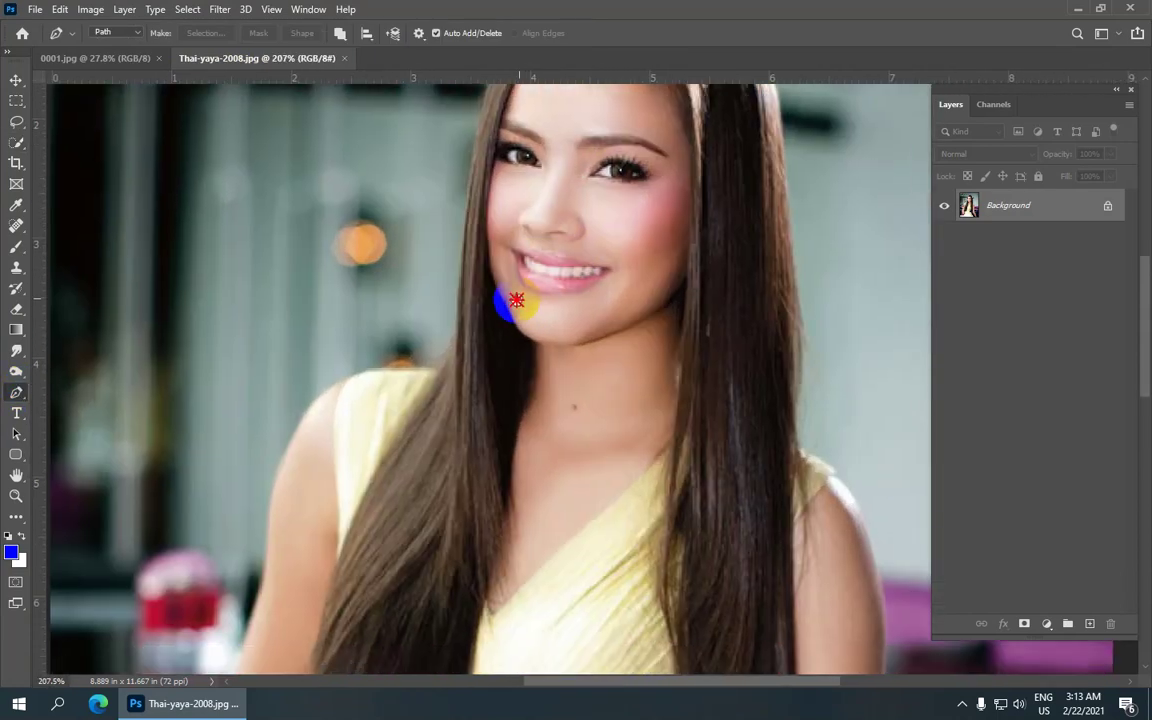
pyautogui.scroll(1, 522, 303)
pyautogui.scroll(1, 527, 327)
# Start a pen path at the chin, up the jawline and down the inner hair edge
pyautogui.click(535, 360)
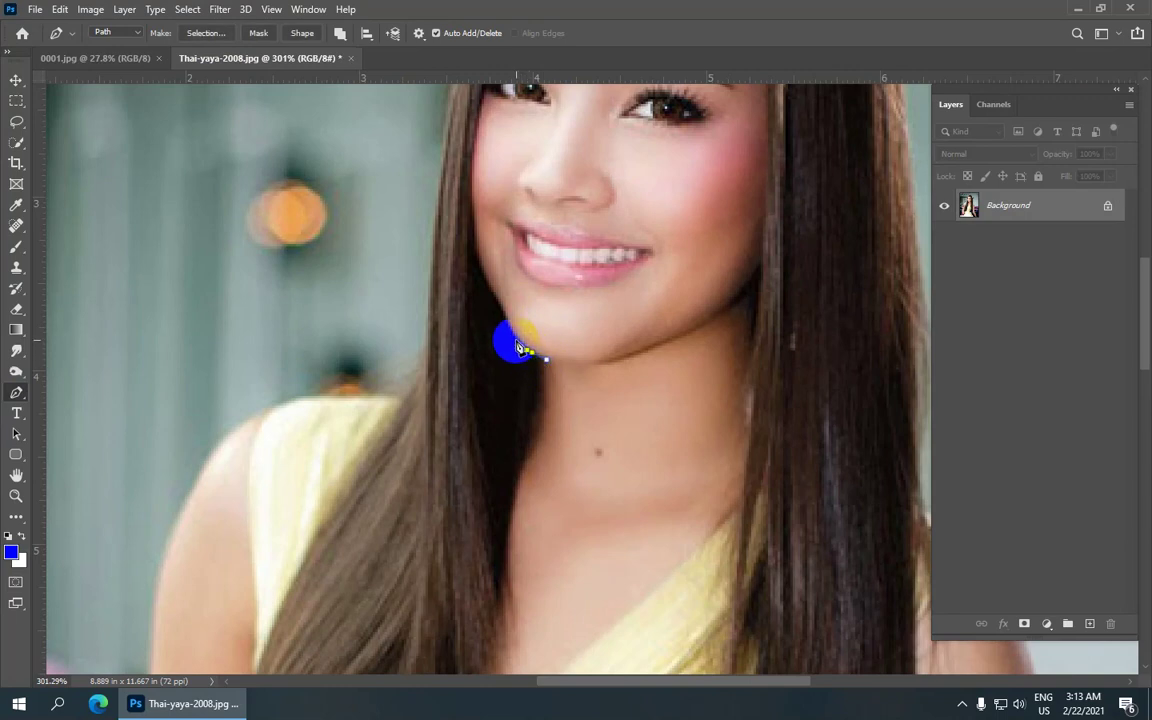
pyautogui.moveTo(511, 332)
pyautogui.mouseDown()
pyautogui.moveTo(471, 247)
pyautogui.moveTo(485, 105)
pyautogui.moveTo(443, 287)
pyautogui.moveTo(459, 200)
pyautogui.moveTo(513, 118)
pyautogui.moveTo(630, 102)
pyautogui.moveTo(684, 130)
pyautogui.moveTo(716, 179)
pyautogui.mouseUp()
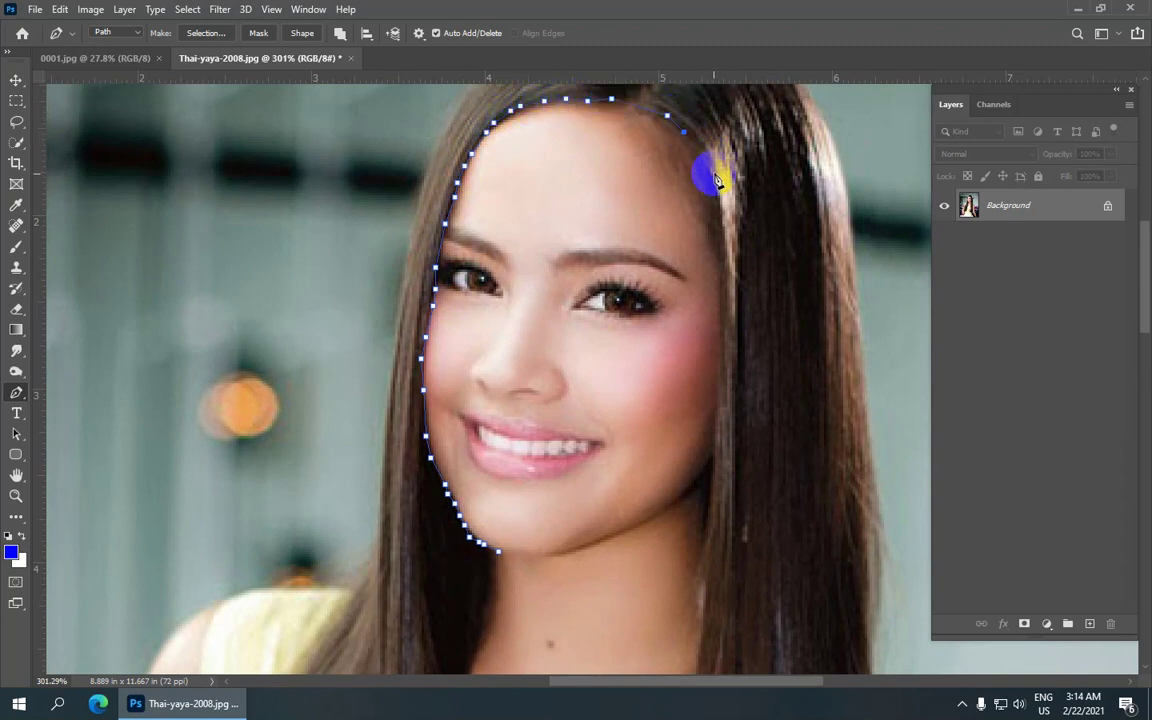
pyautogui.moveTo(640, 280); pyautogui.dragTo(535, 226)
pyautogui.moveTo(580, 180)
pyautogui.mouseDown()
pyautogui.moveTo(566, 159)
pyautogui.moveTo(568, 292)
pyautogui.moveTo(546, 415)
pyautogui.moveTo(456, 256)
pyautogui.moveTo(494, 252)
pyautogui.moveTo(476, 501)
pyautogui.moveTo(466, 193)
pyautogui.moveTo(443, 325)
pyautogui.moveTo(470, 470)
pyautogui.moveTo(478, 239)
pyautogui.moveTo(450, 398)
pyautogui.mouseUp()
# Continue the path down the inner hair edge, around the tips and along the bottom
pyautogui.click(446, 404)
pyautogui.click(430, 432)
pyautogui.click(405, 466)
pyautogui.click(391, 488)
pyautogui.click(392, 506)
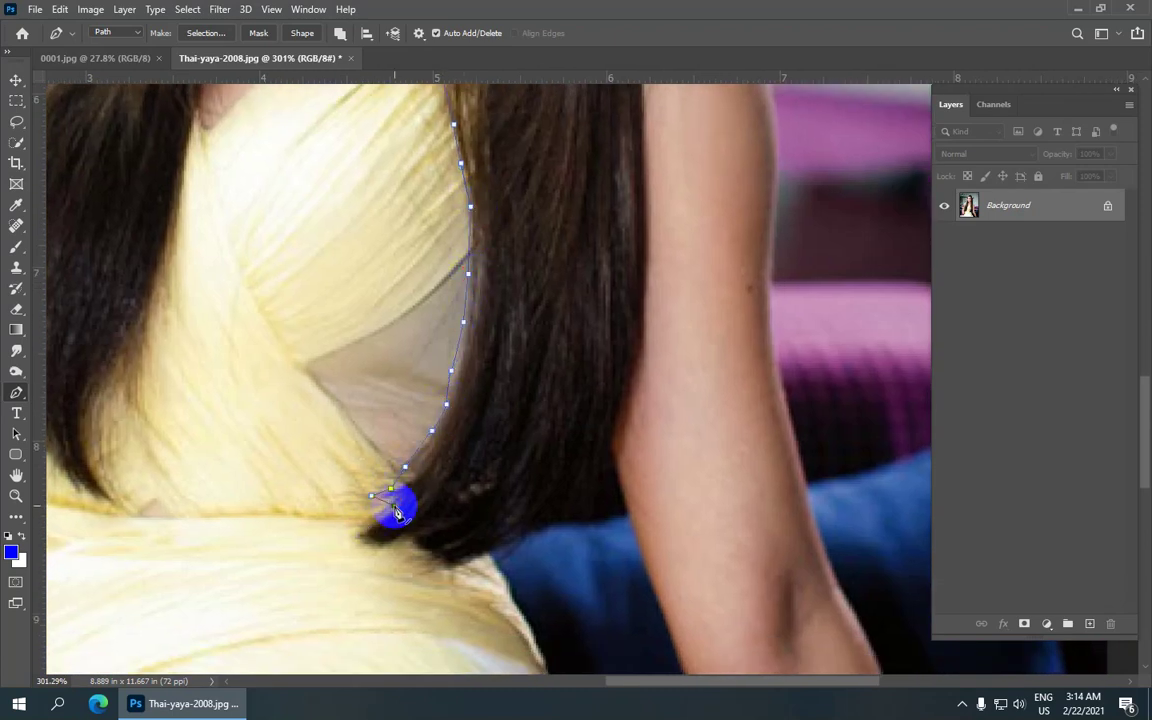
pyautogui.click(367, 530)
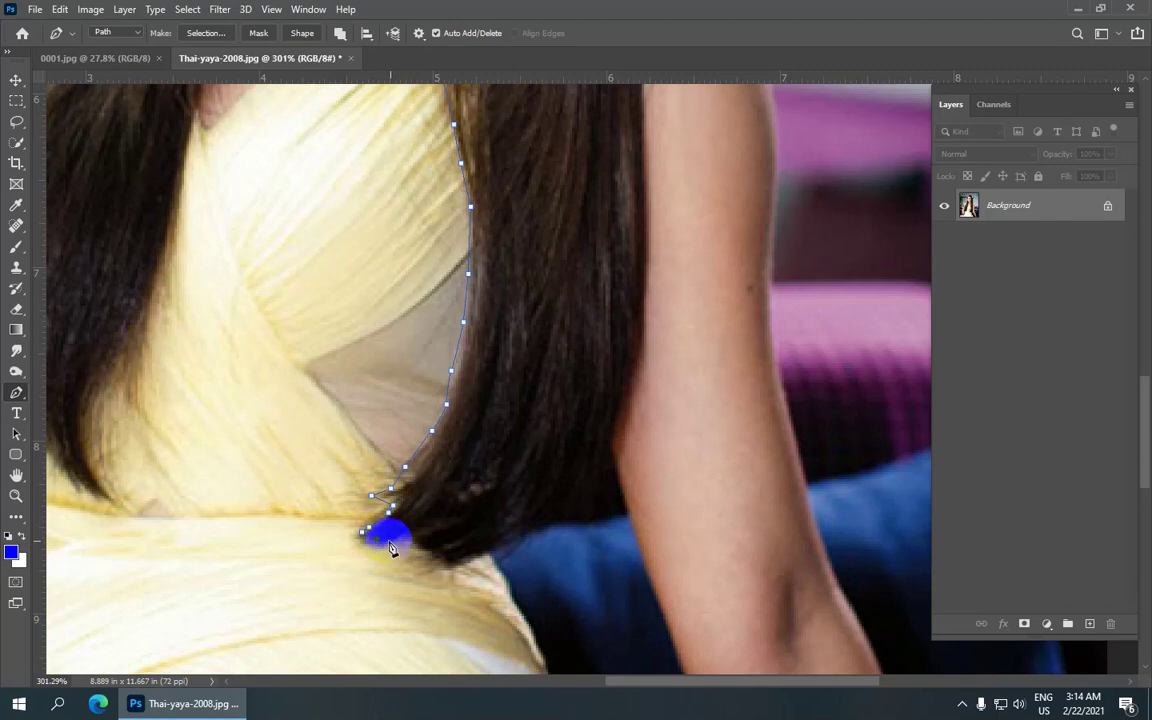
pyautogui.click(390, 541)
pyautogui.click(422, 547)
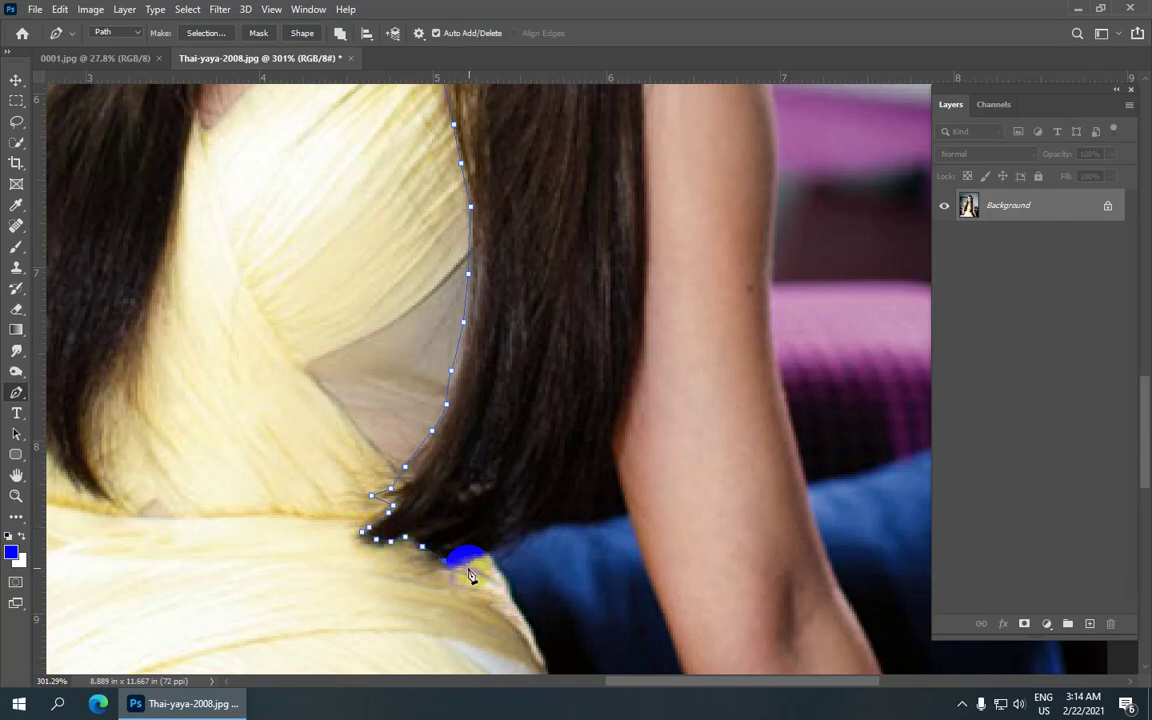
pyautogui.click(482, 551)
pyautogui.click(518, 540)
pyautogui.click(559, 534)
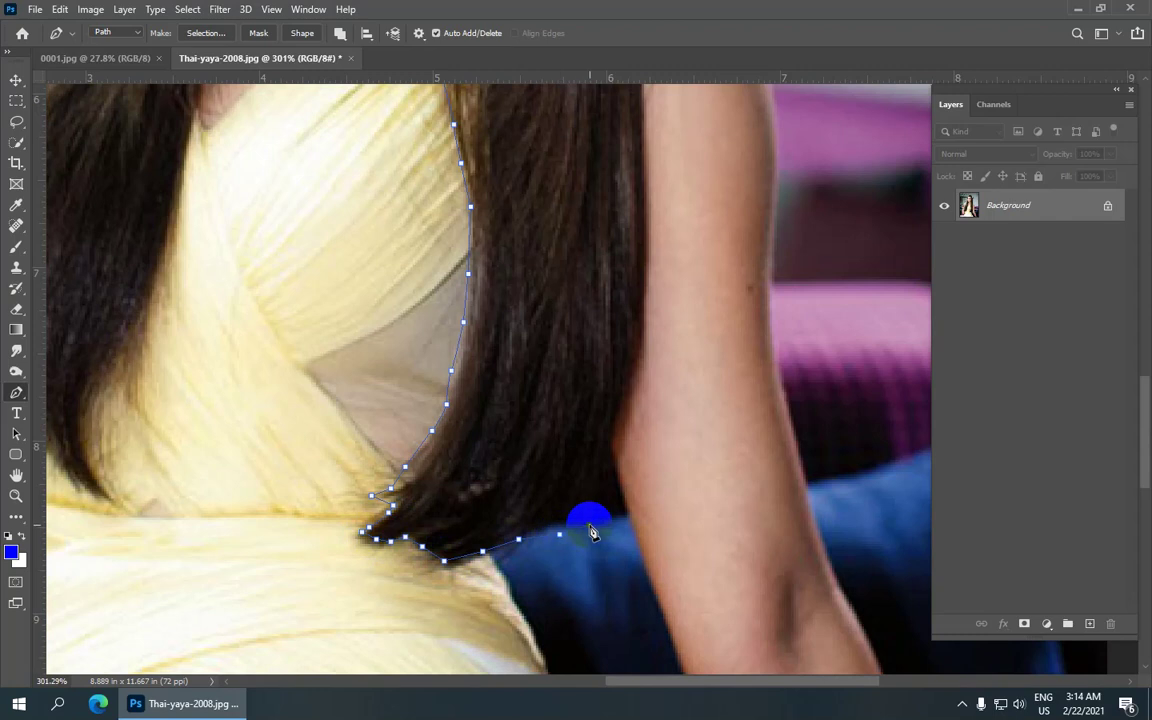
# Trace anchor points up the hair edge beside the arm and shoulder
pyautogui.click(629, 515)
pyautogui.click(622, 493)
pyautogui.click(616, 457)
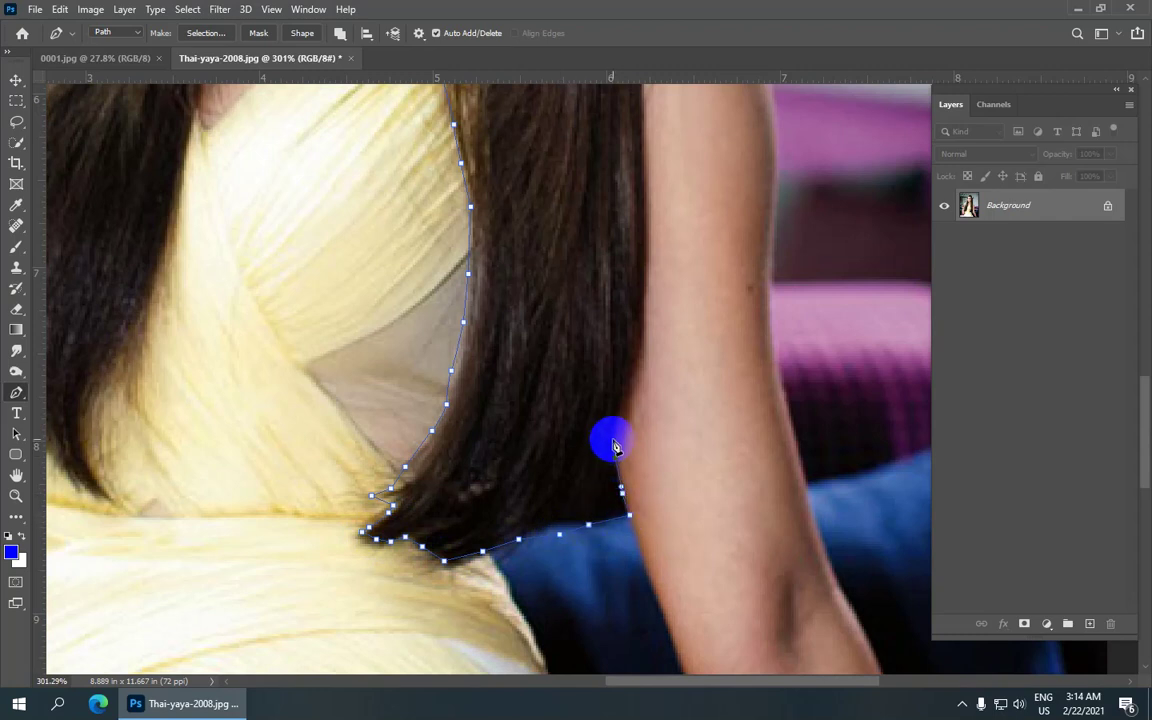
pyautogui.click(617, 406)
pyautogui.click(625, 385)
pyautogui.click(642, 324)
pyautogui.click(649, 251)
pyautogui.moveTo(650, 232); pyautogui.dragTo(535, 445)
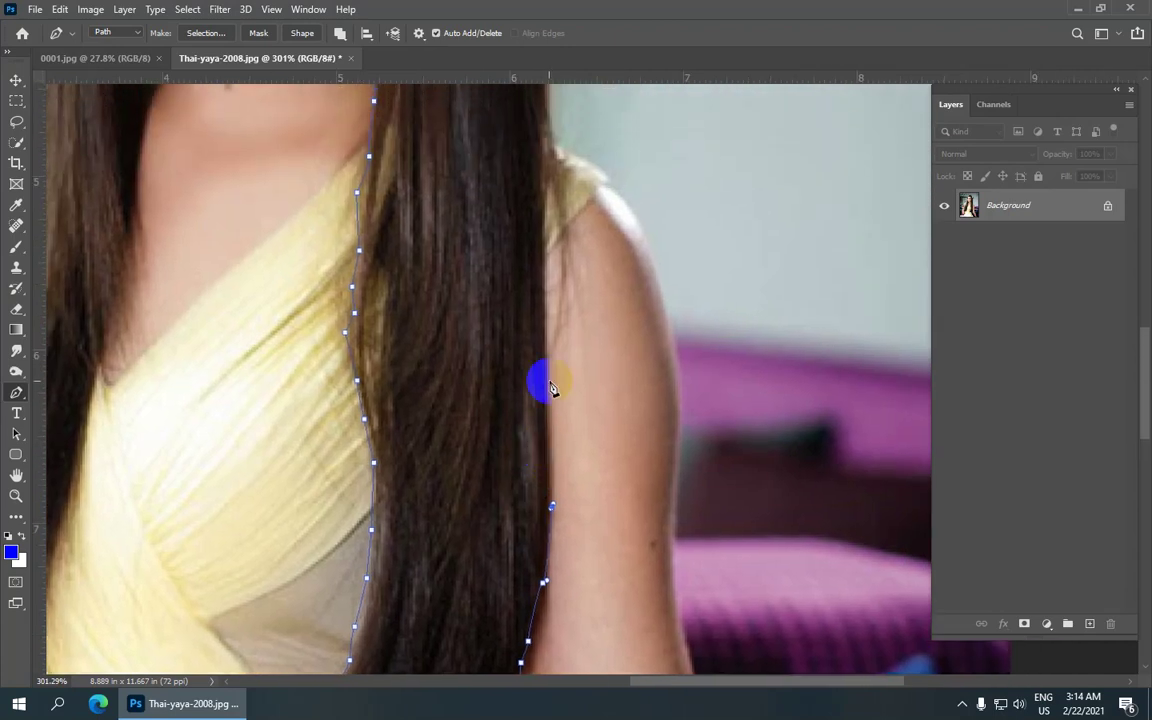
pyautogui.click(543, 353)
pyautogui.click(544, 322)
pyautogui.click(543, 288)
pyautogui.click(544, 241)
# Extend the path up the right outer hair edge toward the top of the head
pyautogui.moveTo(548, 194); pyautogui.dragTo(478, 401)
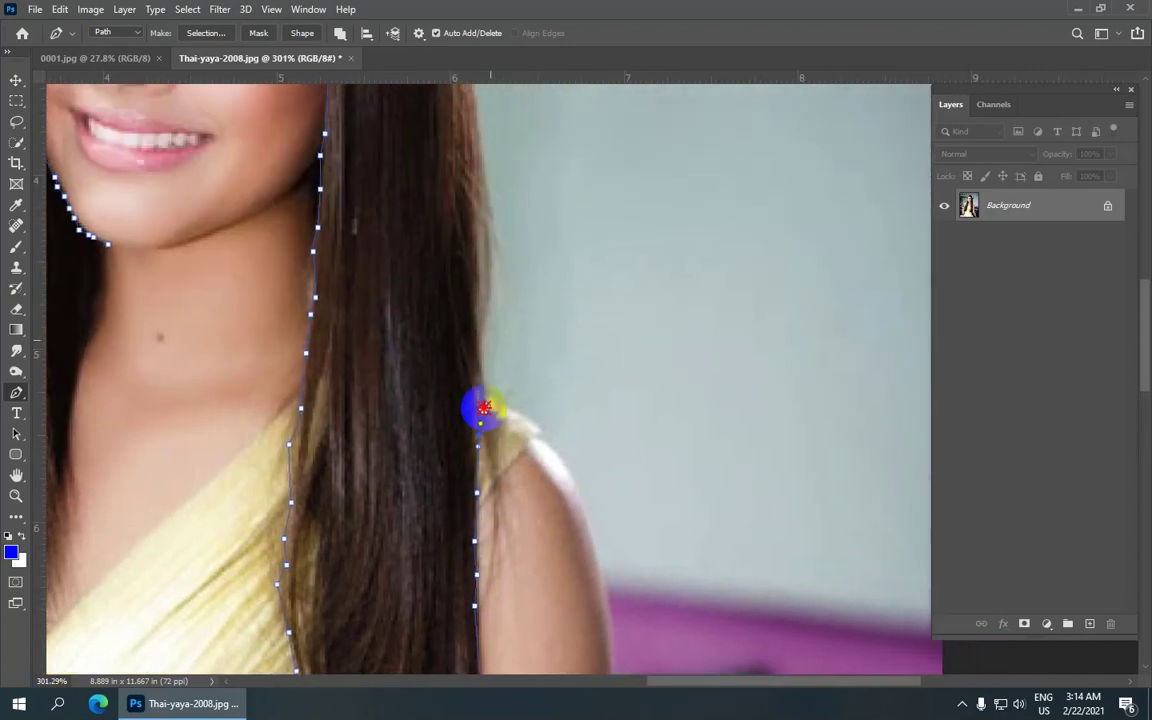
pyautogui.click(483, 415)
pyautogui.click(480, 371)
pyautogui.click(481, 313)
pyautogui.click(487, 299)
pyautogui.click(487, 270)
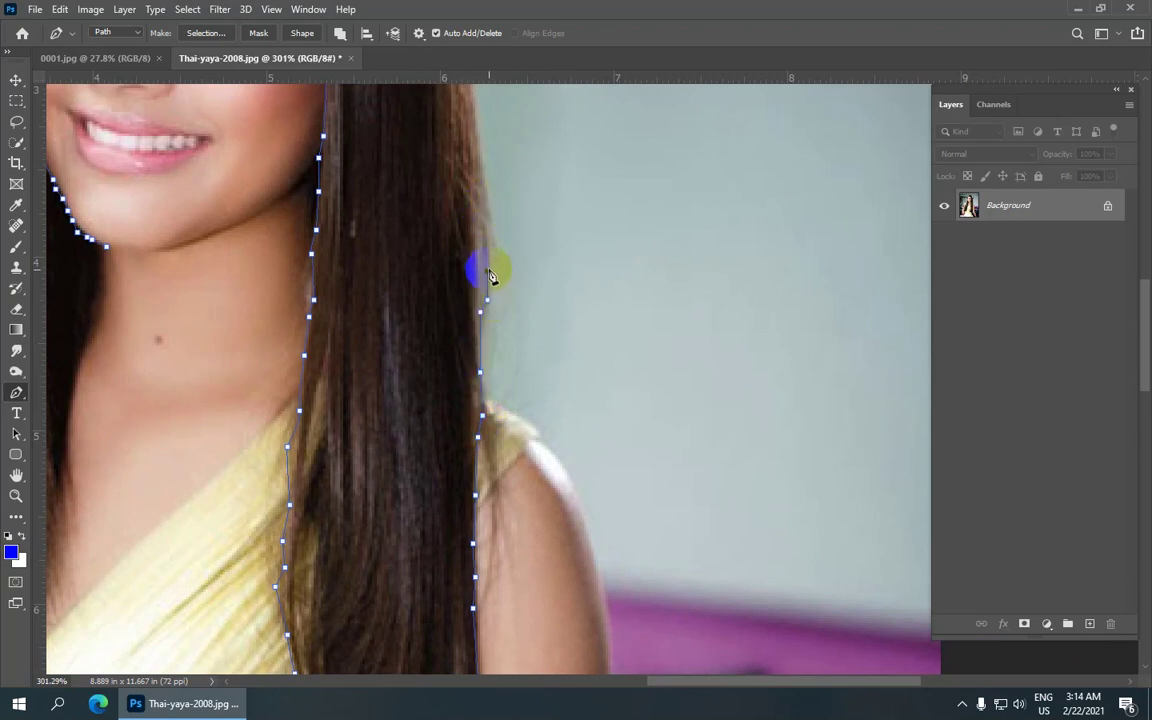
pyautogui.click(491, 233)
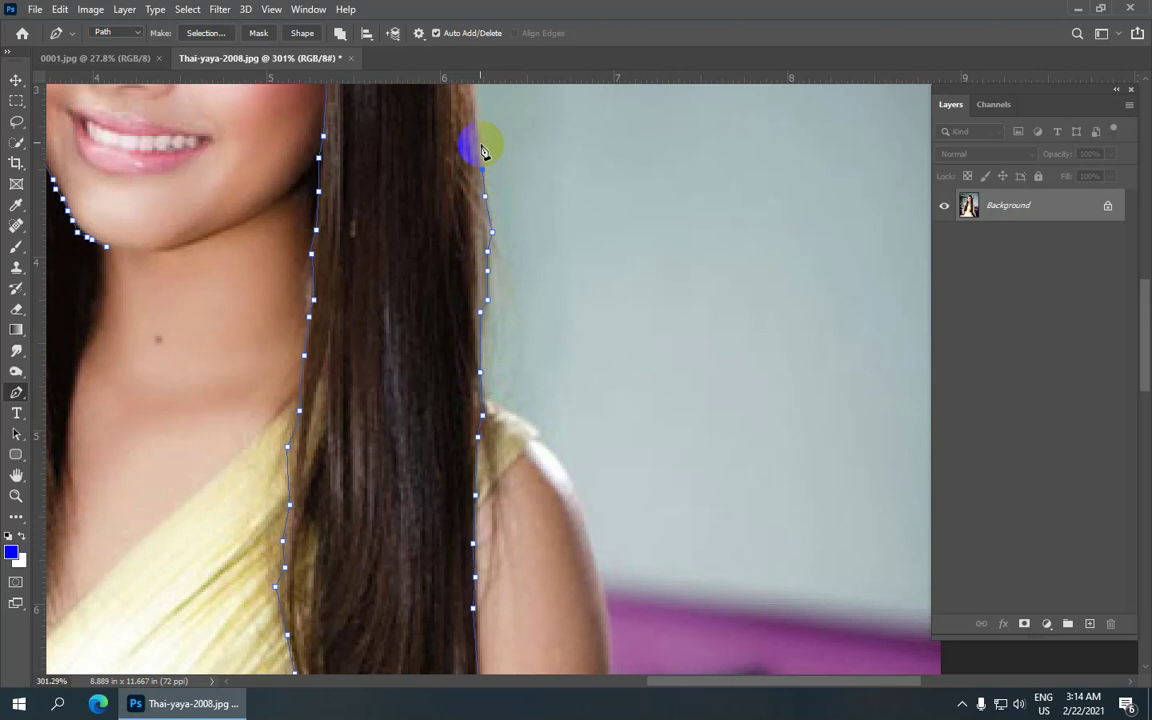
pyautogui.moveTo(465, 238); pyautogui.dragTo(413, 449)
pyautogui.click(409, 376)
pyautogui.click(399, 250)
pyautogui.moveTo(398, 220); pyautogui.dragTo(450, 442)
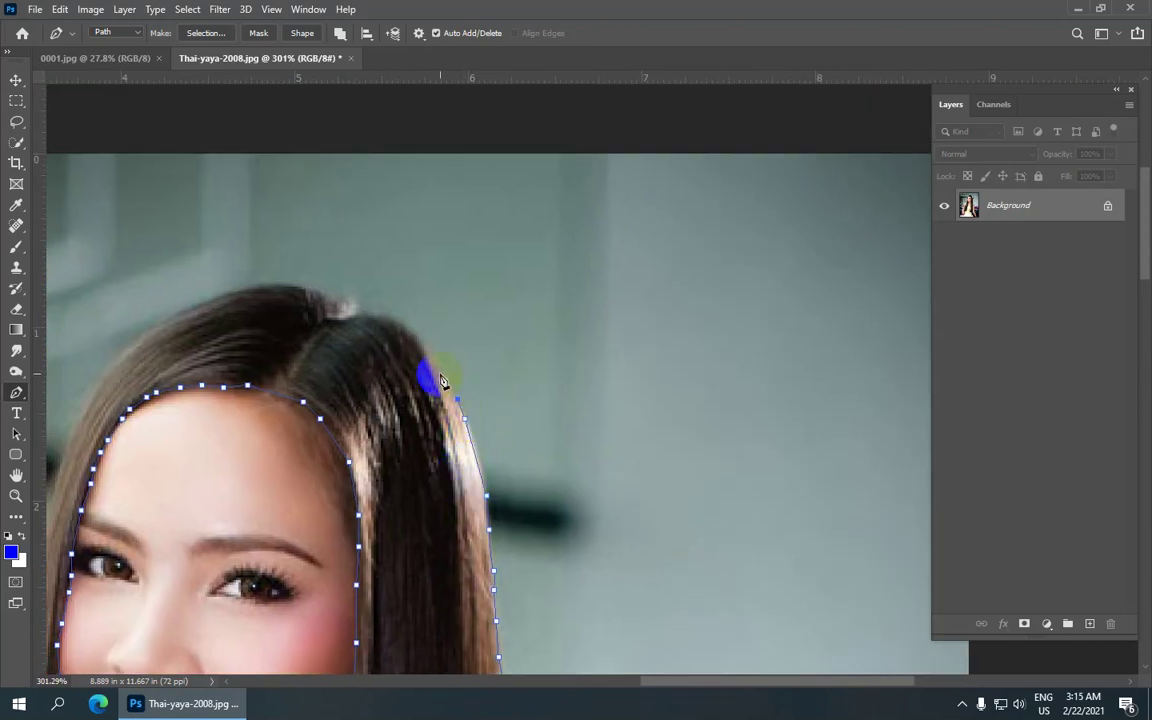
# Extend the hair path across the crown and curve it onto the left hair edge
pyautogui.click(422, 340)
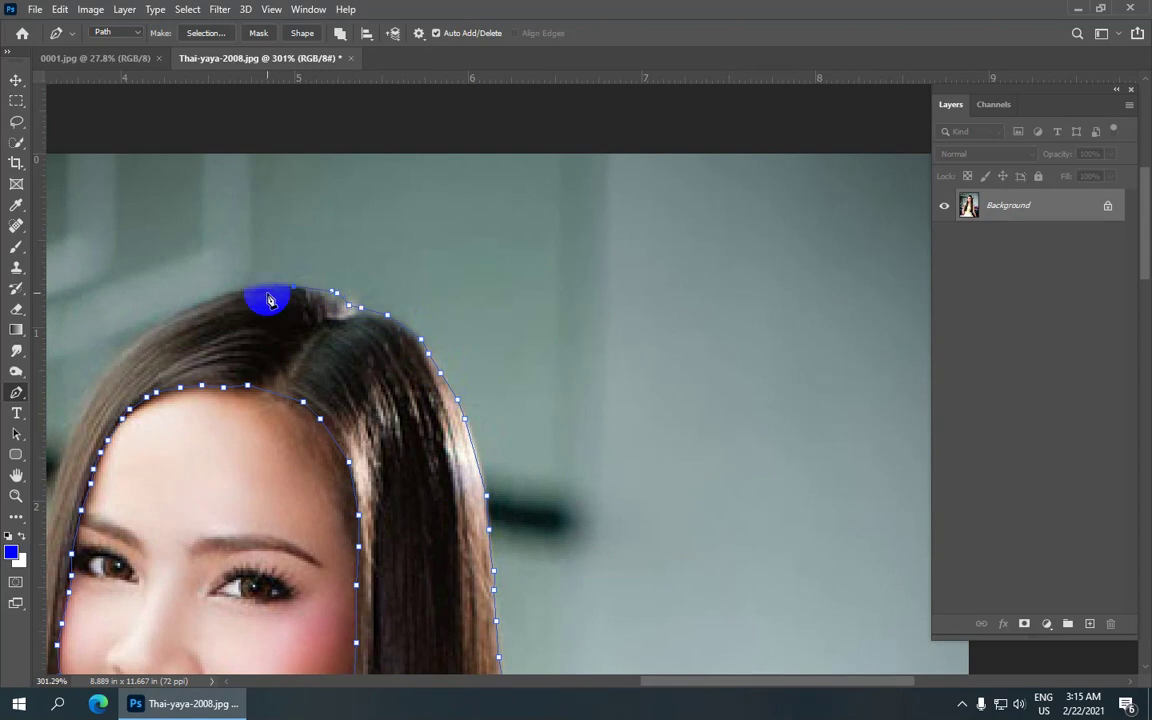
pyautogui.moveTo(240, 300); pyautogui.dragTo(522, 375)
pyautogui.click(527, 366)
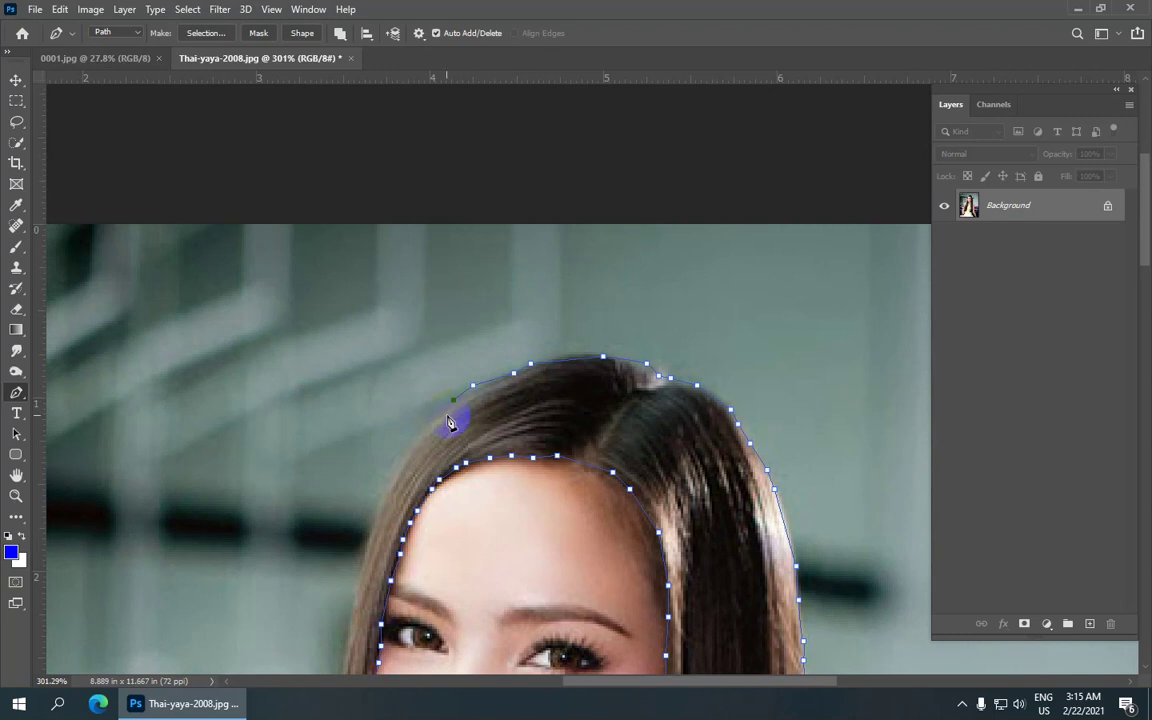
pyautogui.scroll(-2, 410, 400)
pyautogui.scroll(-1, 400, 320)
pyautogui.click(374, 372)
pyautogui.moveTo(370, 387); pyautogui.dragTo(376, 373)
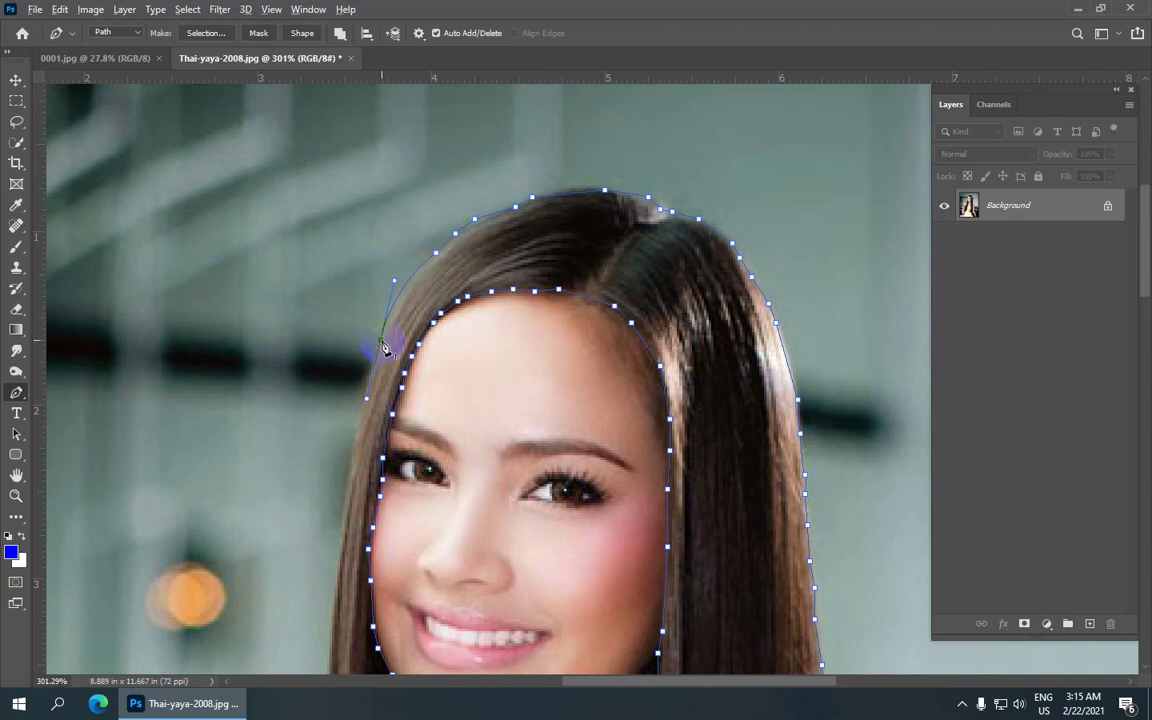
# Trace anchors down the left outer hair edge past the shoulder
pyautogui.moveTo(386, 349); pyautogui.dragTo(417, 305)
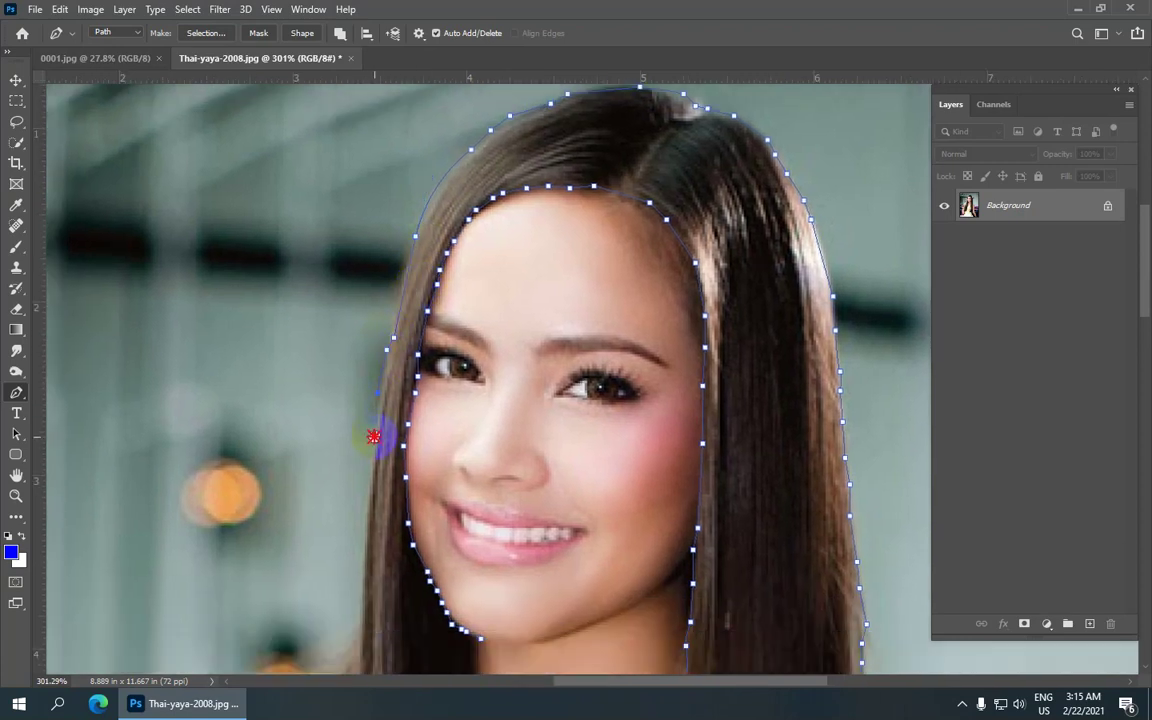
pyautogui.moveTo(373, 437); pyautogui.dragTo(404, 267)
pyautogui.click(398, 325)
pyautogui.click(390, 418)
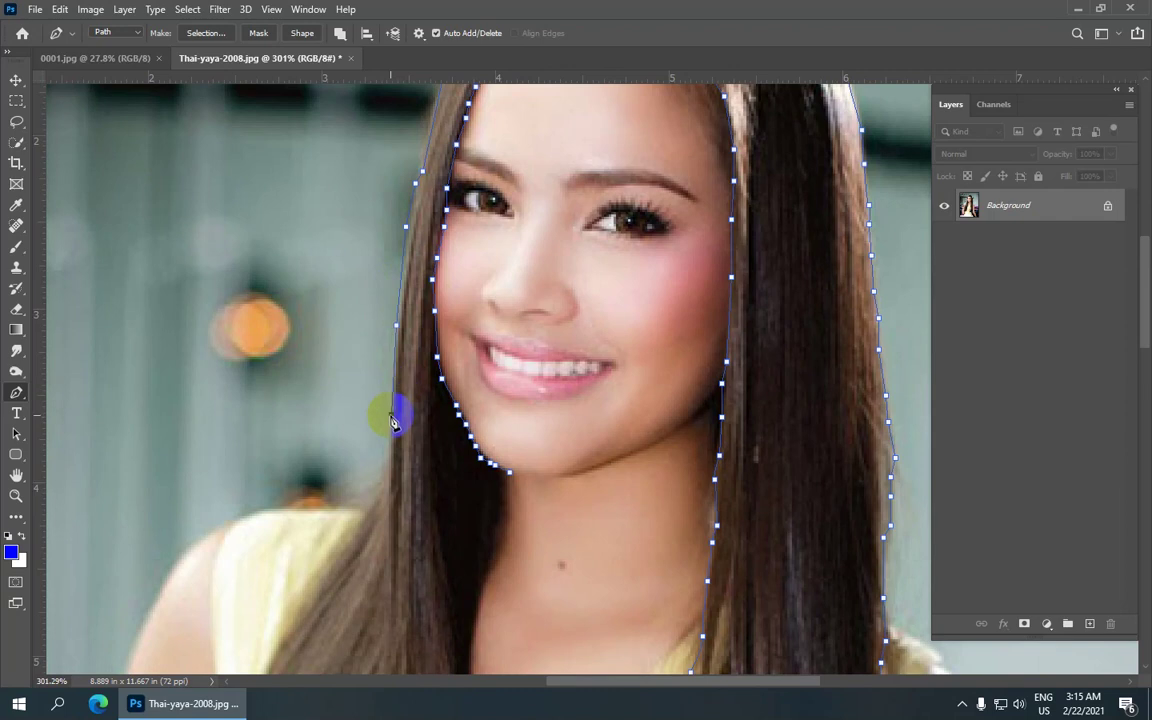
pyautogui.click(390, 467)
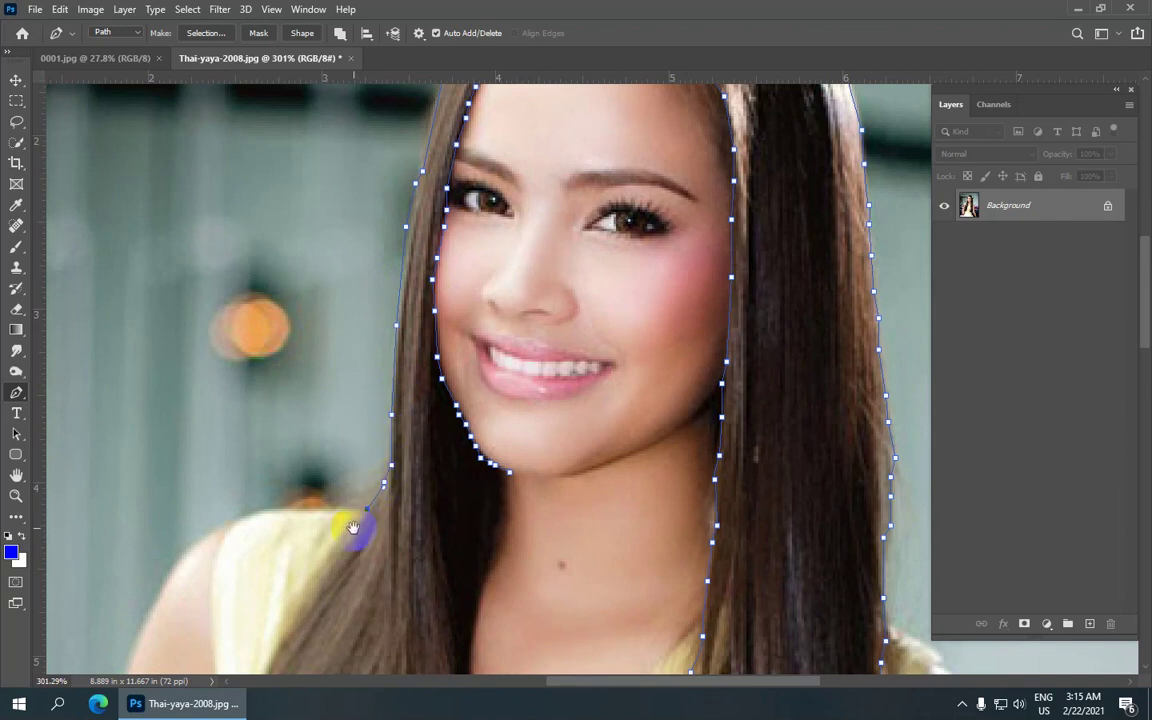
pyautogui.moveTo(357, 535); pyautogui.dragTo(405, 197)
pyautogui.click(358, 256)
pyautogui.click(334, 290)
pyautogui.click(324, 323)
pyautogui.click(307, 348)
pyautogui.click(298, 376)
pyautogui.click(276, 412)
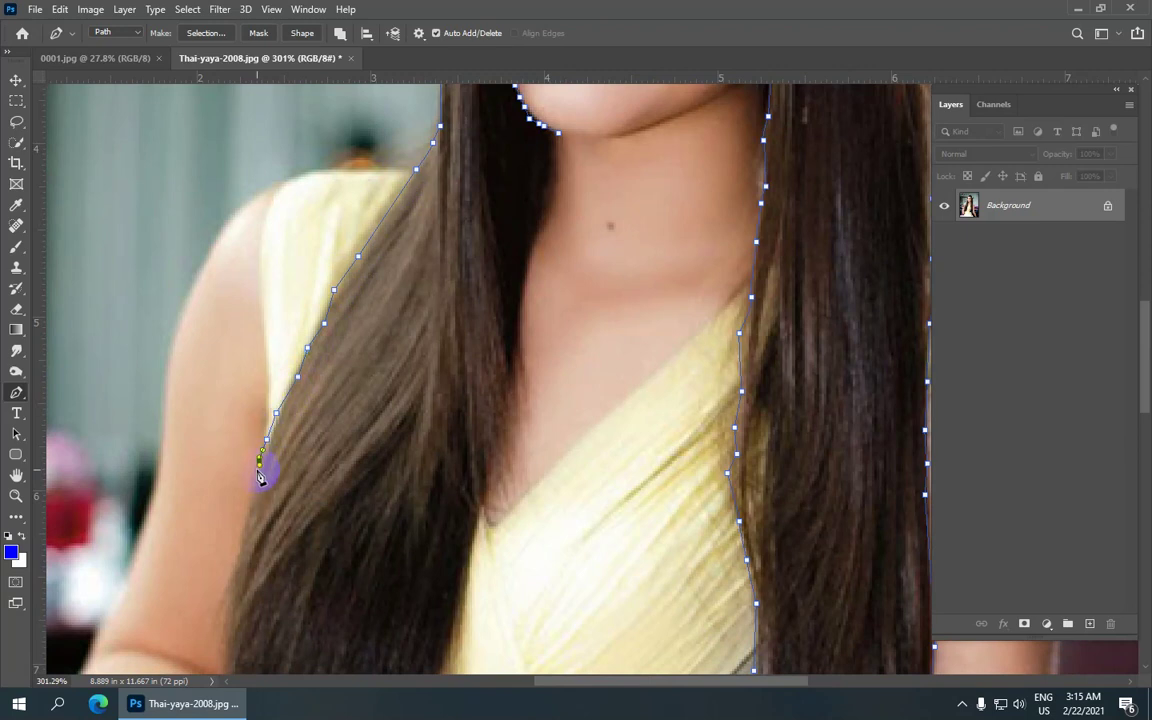
# Trace the path down the outer left hair edge toward the tip of the lock
pyautogui.moveTo(259, 467); pyautogui.dragTo(348, 200)
pyautogui.click(323, 222)
pyautogui.click(313, 250)
pyautogui.click(304, 279)
pyautogui.click(303, 349)
pyautogui.click(311, 372)
pyautogui.click(301, 425)
pyautogui.click(302, 451)
pyautogui.click(309, 480)
pyautogui.click(331, 520)
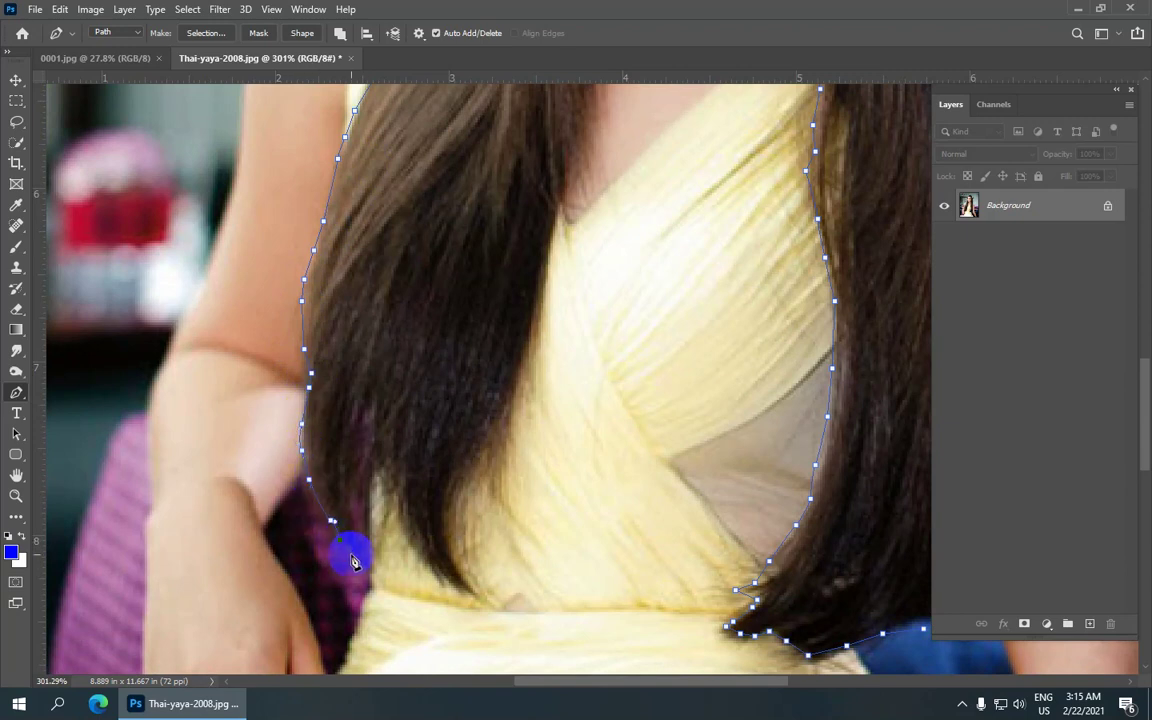
# Trace the path around the left lock's tip and along the bottom of the hair
pyautogui.click(358, 561)
pyautogui.click(366, 560)
pyautogui.click(367, 550)
pyautogui.click(367, 501)
pyautogui.click(378, 474)
pyautogui.click(394, 510)
pyautogui.click(405, 533)
pyautogui.click(411, 548)
pyautogui.click(440, 567)
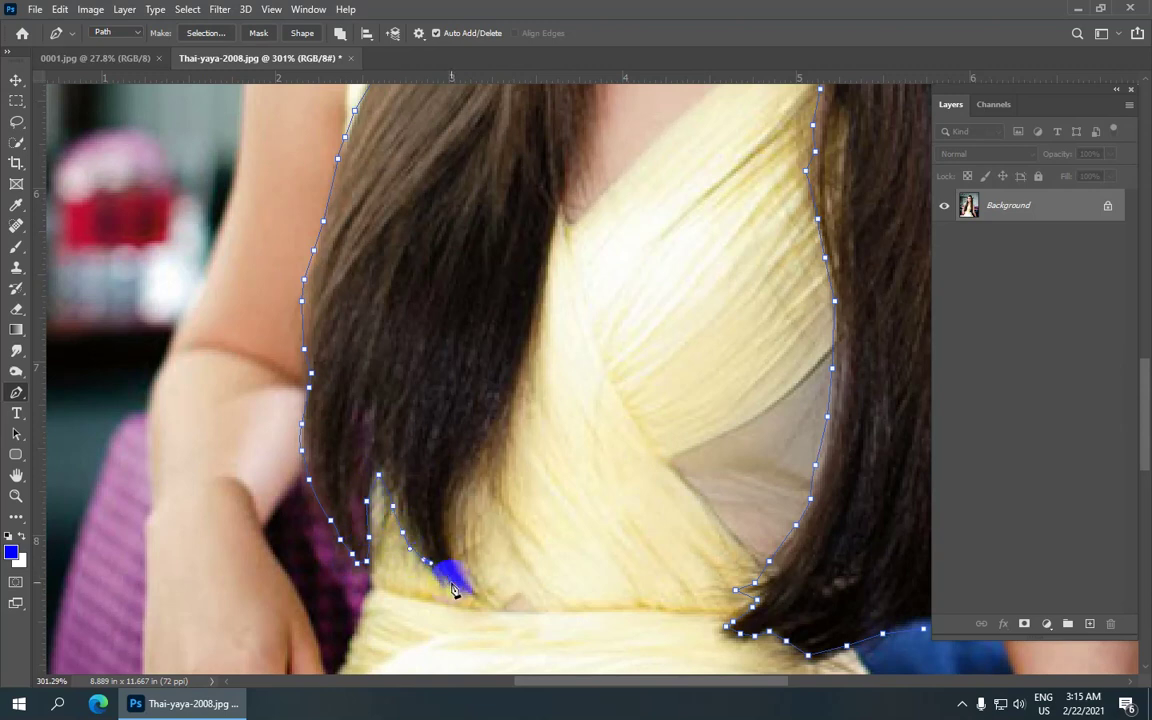
# Trace the path up the inner edge of the left lock toward the neck
pyautogui.click(465, 578)
pyautogui.click(446, 553)
pyautogui.click(444, 530)
pyautogui.click(451, 498)
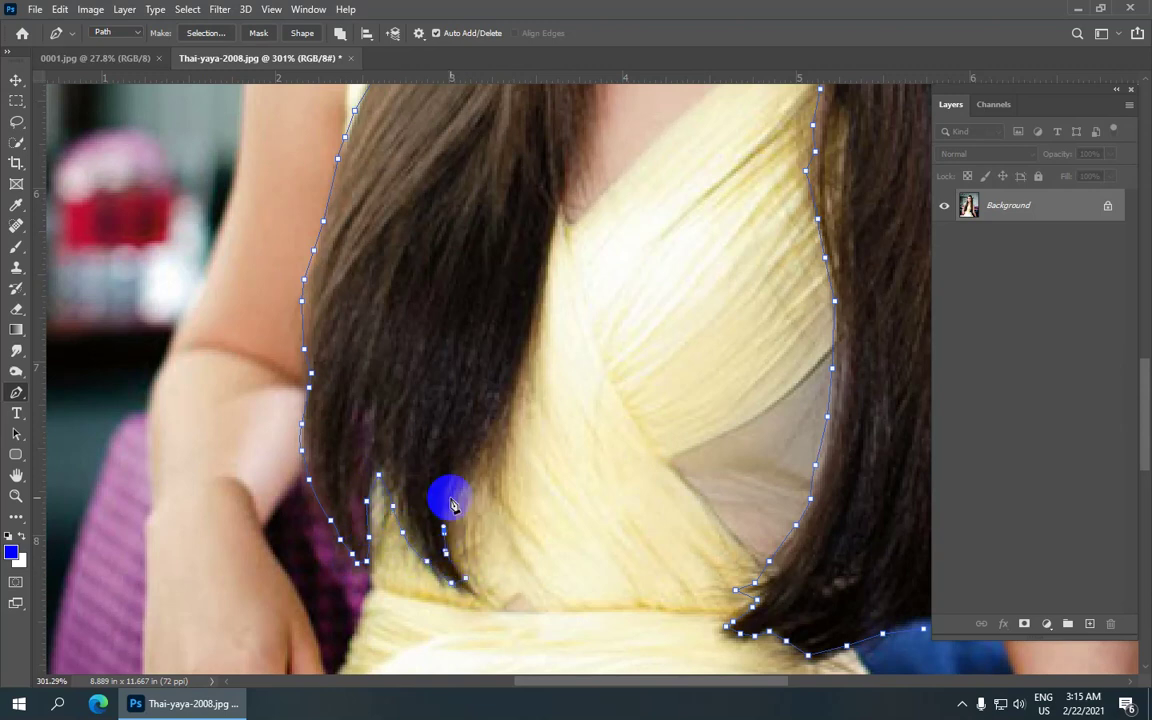
pyautogui.click(489, 462)
pyautogui.click(508, 401)
pyautogui.click(527, 341)
pyautogui.click(526, 292)
pyautogui.click(538, 282)
pyautogui.click(549, 269)
pyautogui.click(552, 240)
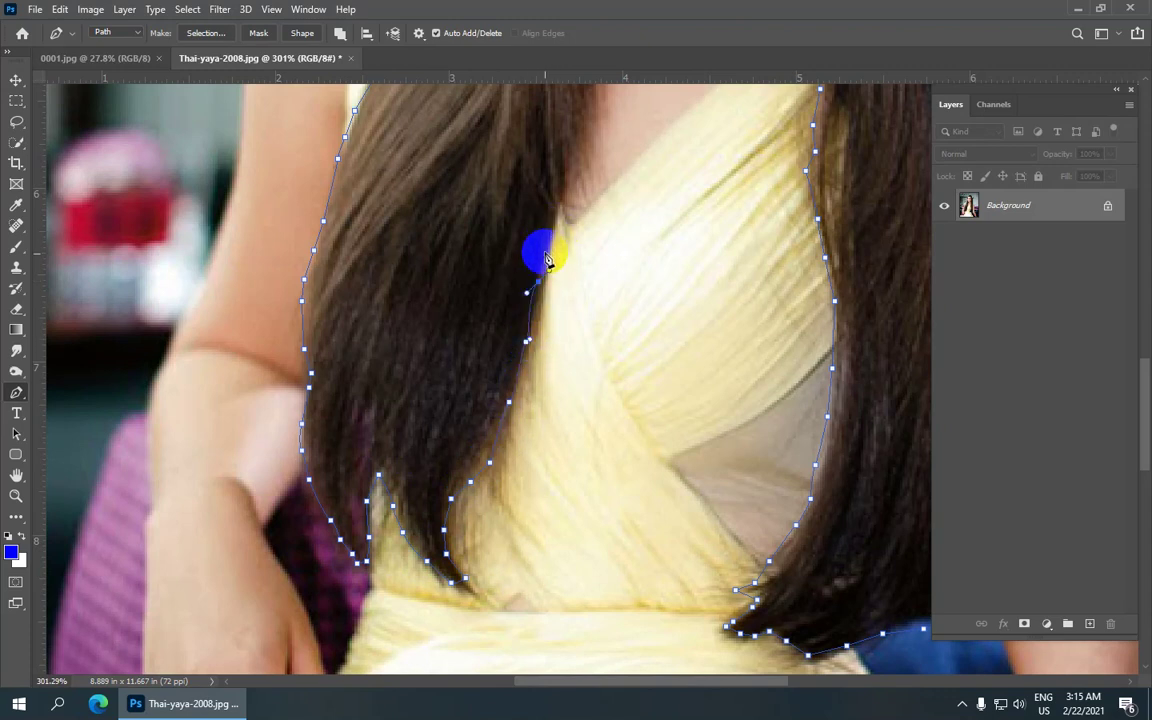
pyautogui.click(547, 265)
pyautogui.click(554, 220)
pyautogui.click(571, 200)
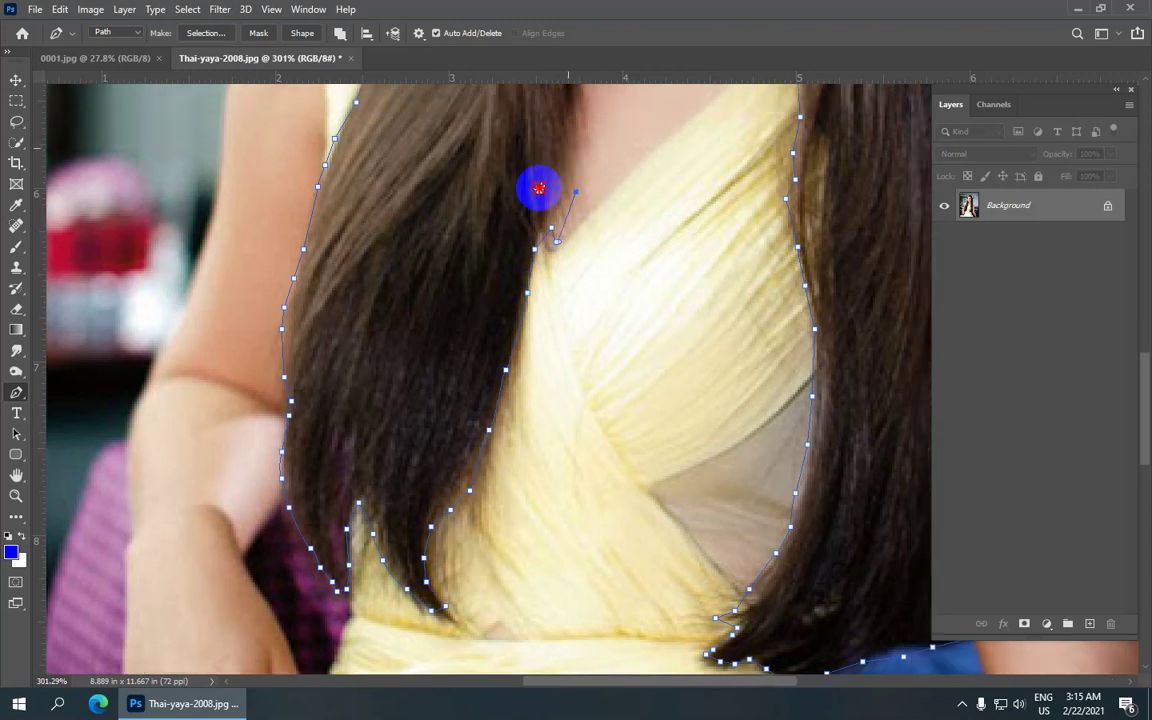
# Finish the inner hair edge up the neck to the chin, closing the path
pyautogui.moveTo(535, 188); pyautogui.dragTo(457, 373)
pyautogui.click(482, 312)
pyautogui.click(482, 280)
pyautogui.click(484, 251)
pyautogui.click(482, 218)
pyautogui.click(497, 182)
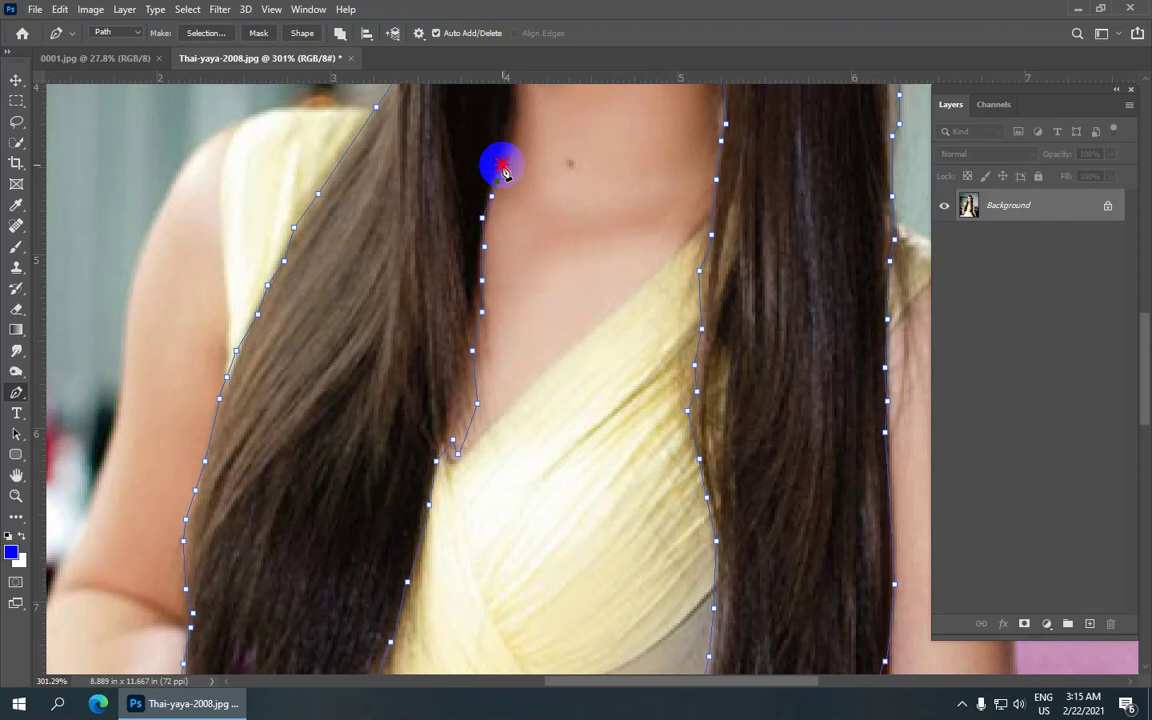
pyautogui.moveTo(506, 132); pyautogui.dragTo(445, 405)
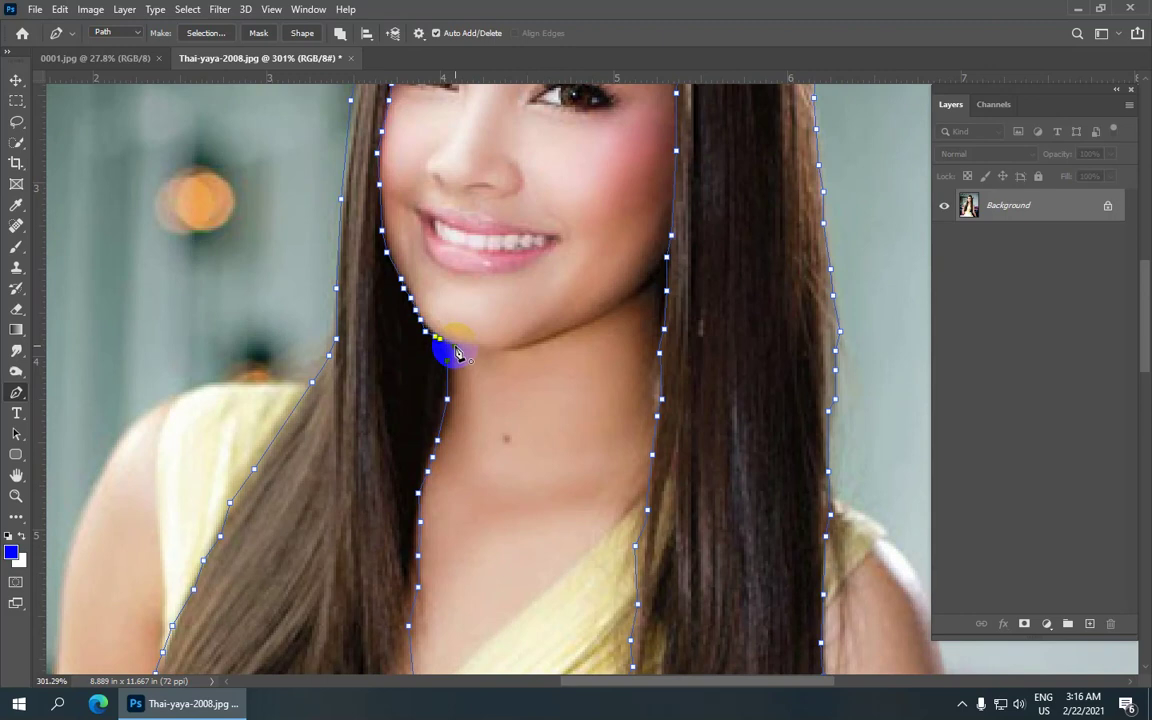
pyautogui.scroll(-2, 452, 345)
pyautogui.scroll(-2, 478, 314)
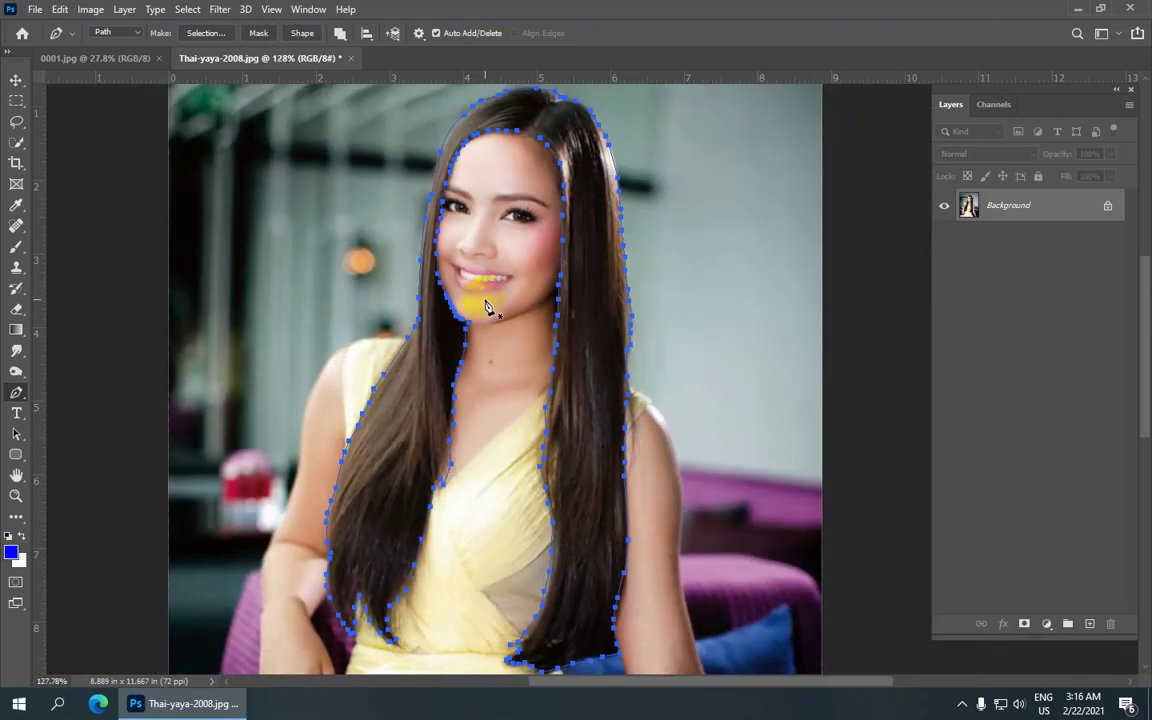
pyautogui.scroll(-2, 485, 310)
pyautogui.scroll(1, 476, 285)
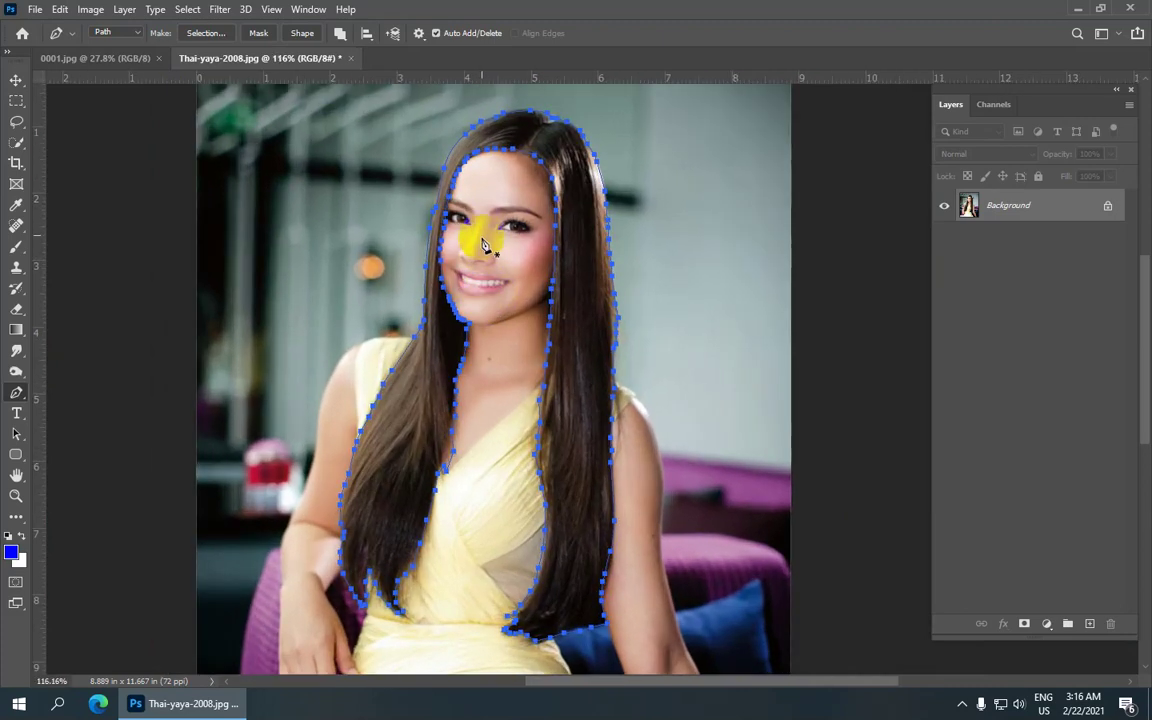
# Convert the hair path into a selection feathered by 3 pixels
pyautogui.rightClick(483, 212)
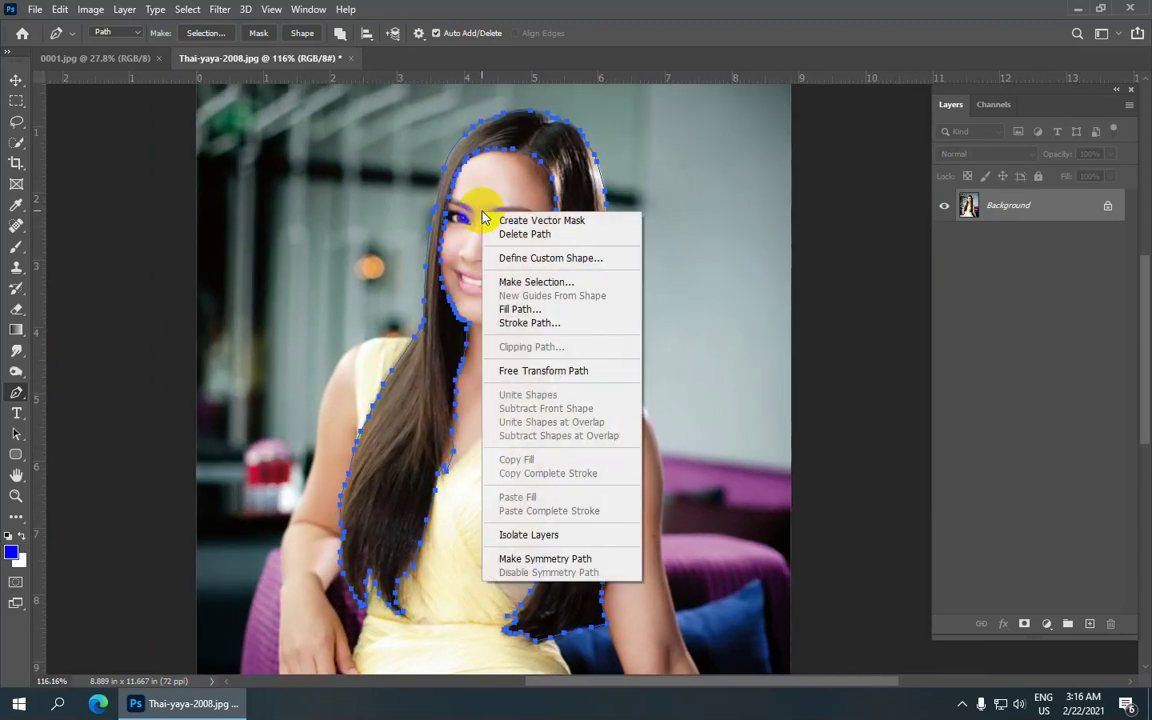
pyautogui.click(508, 282)
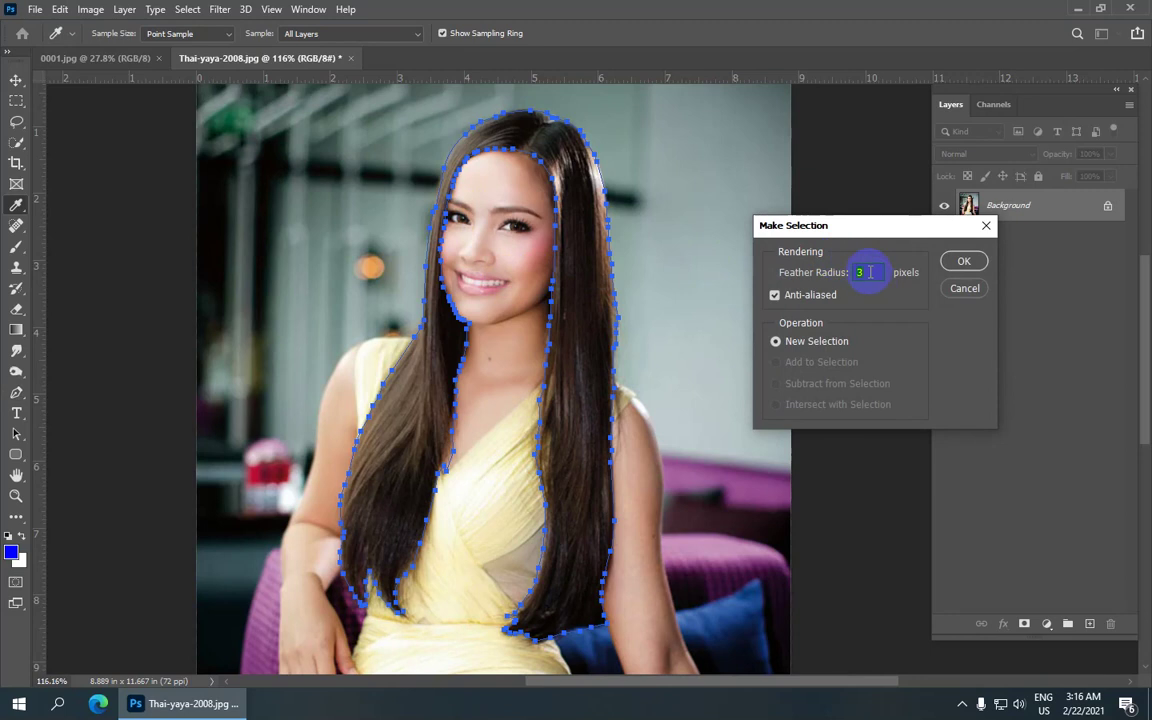
pyautogui.click(962, 262)
pyautogui.scroll(1, 550, 266)
# Copy the selected hair to a new layer and toggle the Background visibility to check it
pyautogui.click(187, 9)
pyautogui.moveTo(124, 9)
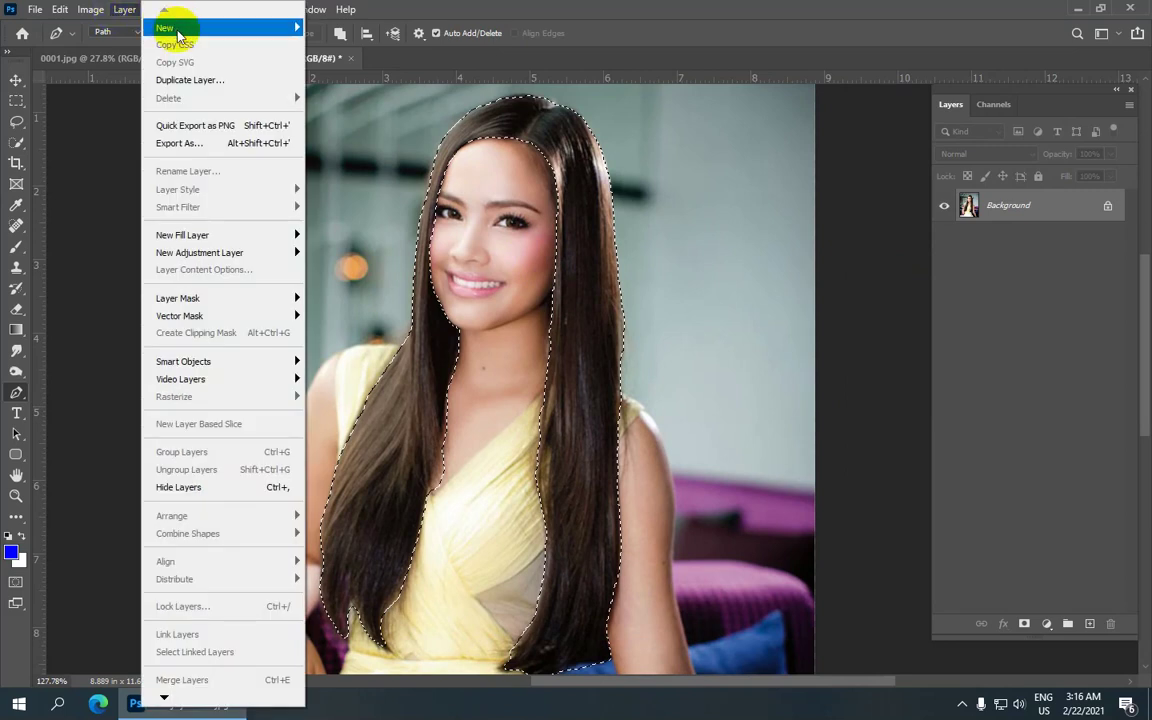
pyautogui.moveTo(222, 27)
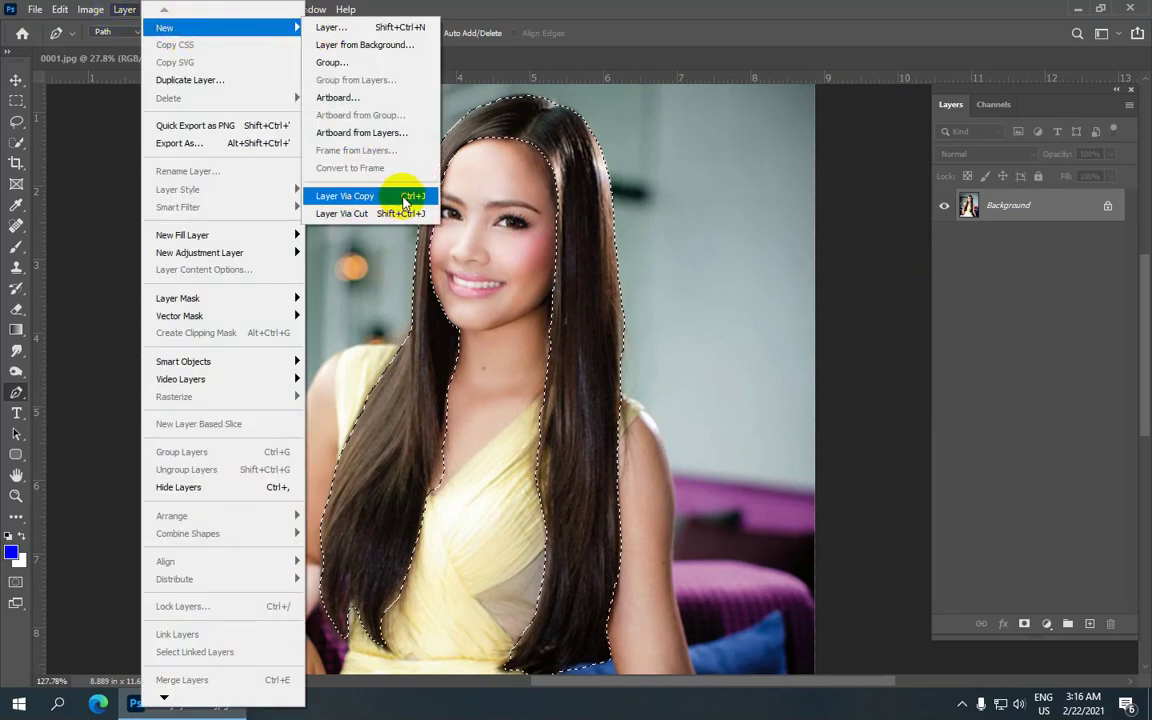
pyautogui.click(405, 200)
pyautogui.click(945, 239)
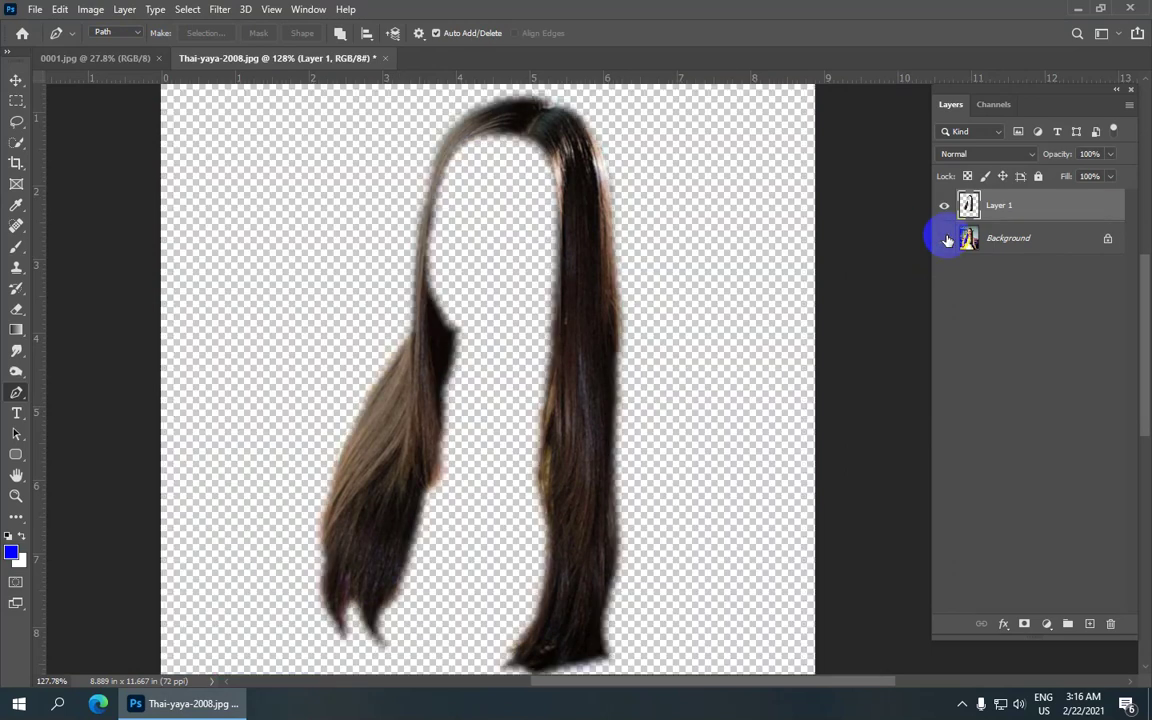
pyautogui.click(945, 239)
pyautogui.click(945, 239)
pyautogui.scroll(3, 480, 215)
pyautogui.scroll(-3, 380, 207)
pyautogui.click(943, 240)
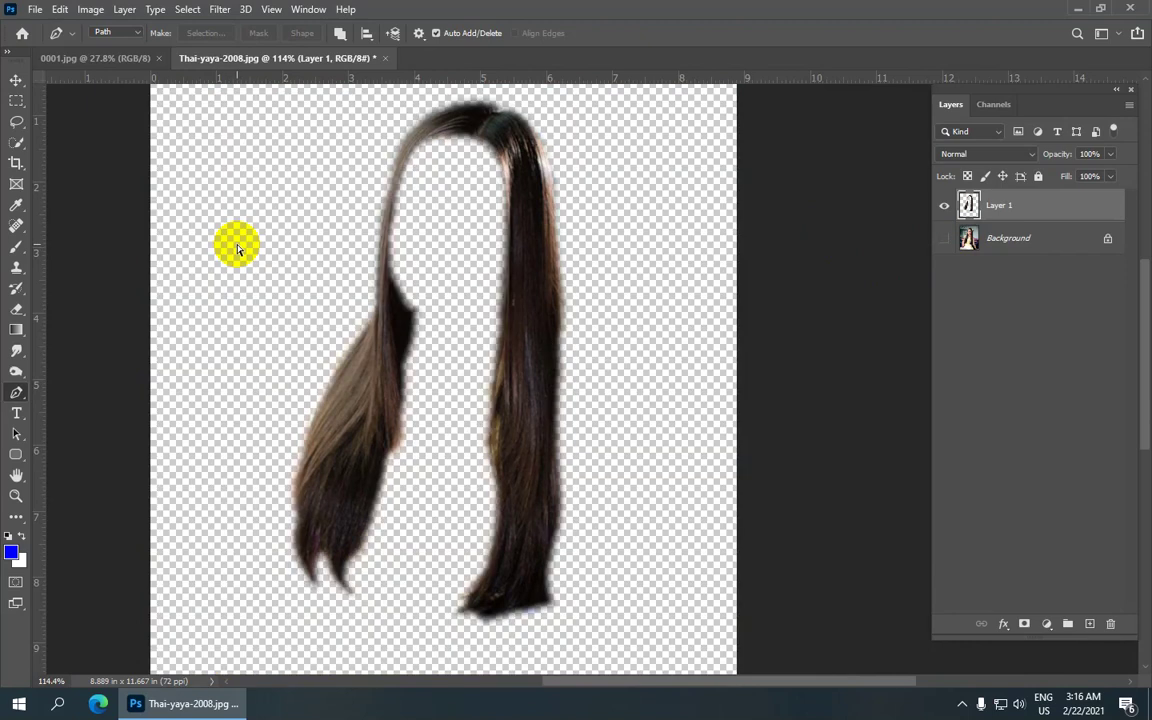
# Undo back to the closed hair path and remake the feathered hair selection
pyautogui.hotkey('ctrl', 'alt', 'z')
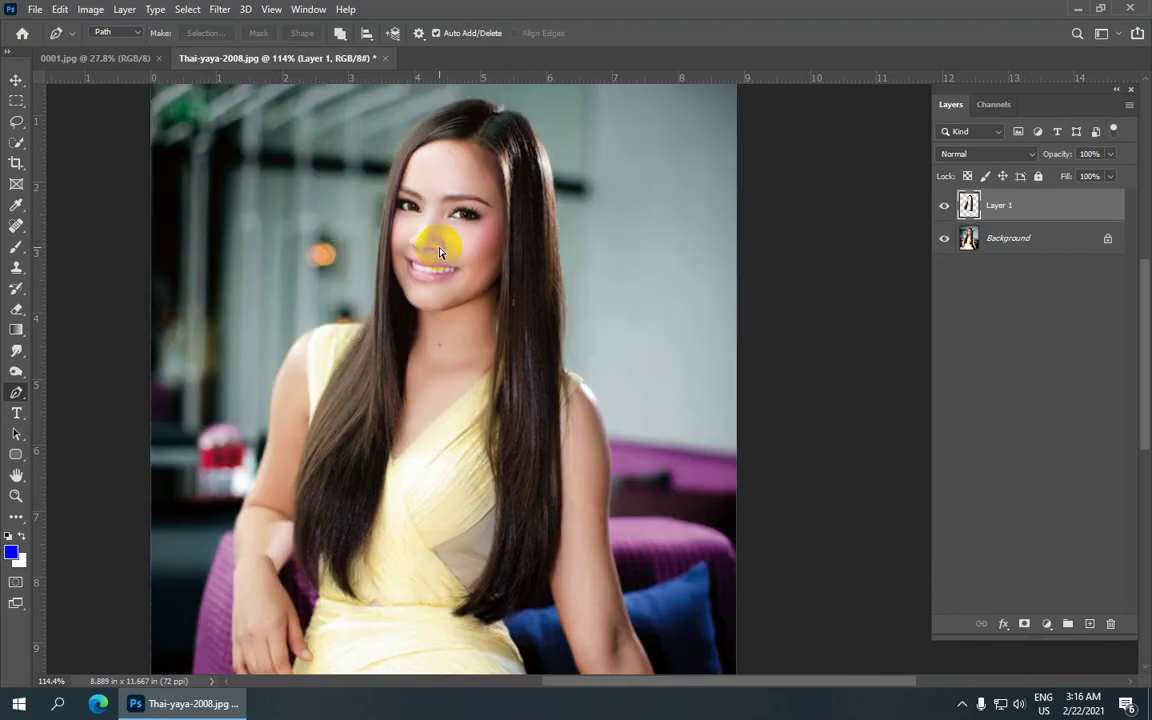
pyautogui.hotkey('ctrl', 'alt', 'z')
pyautogui.hotkey('ctrl', 'alt', 'z')
pyautogui.rightClick(453, 217)
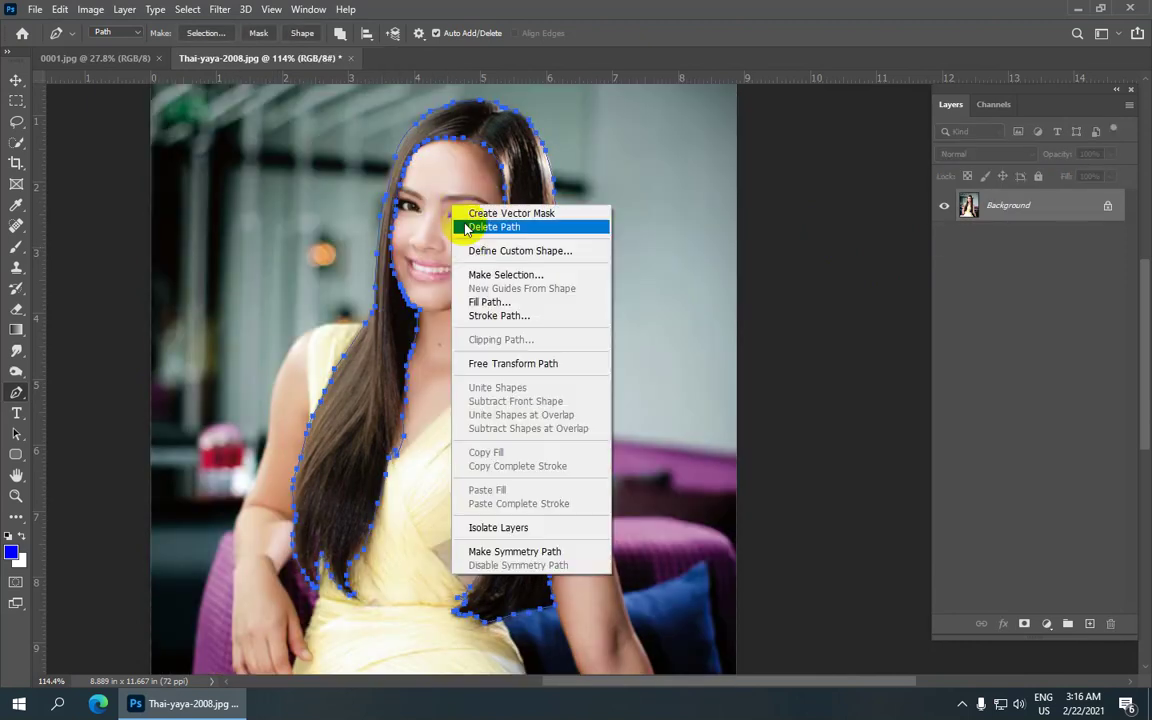
pyautogui.click(478, 267)
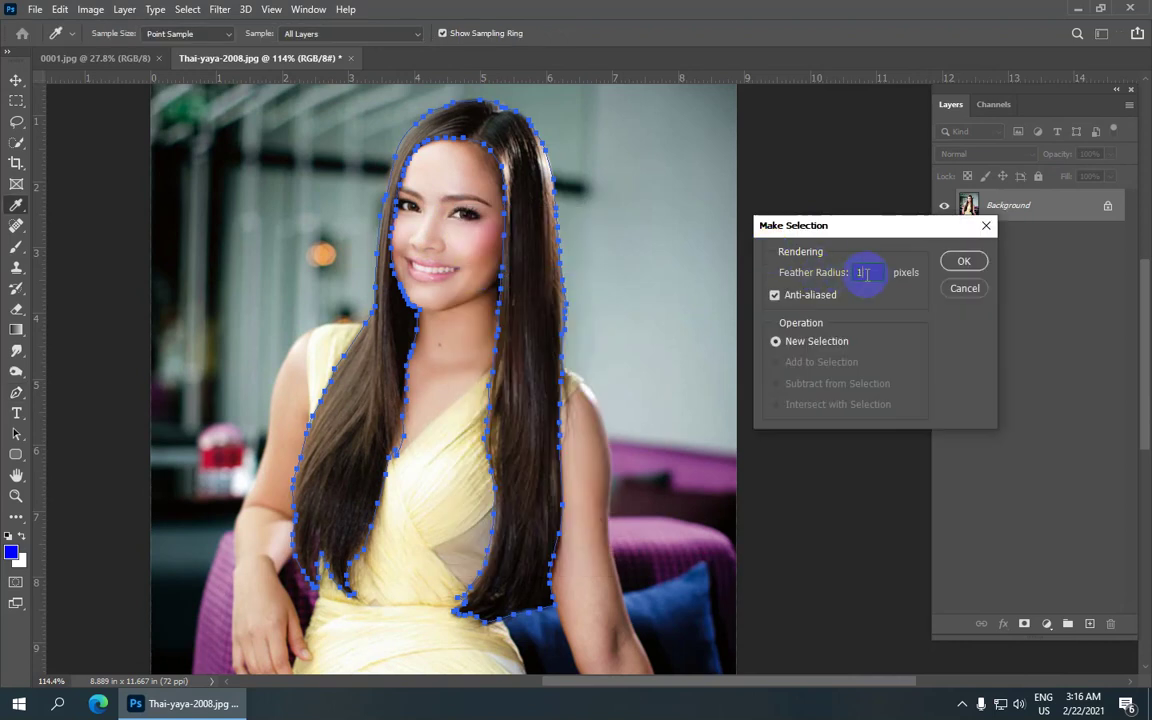
pyautogui.click(978, 262)
pyautogui.scroll(2, 380, 278)
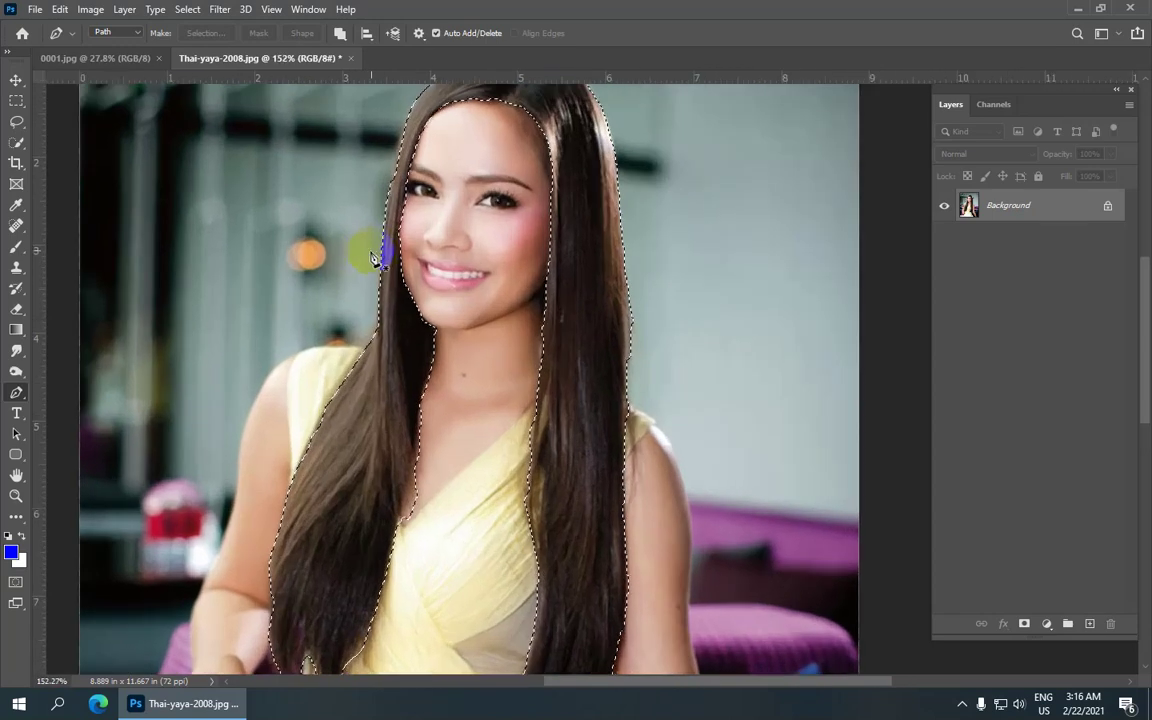
pyautogui.scroll(-1, 416, 185)
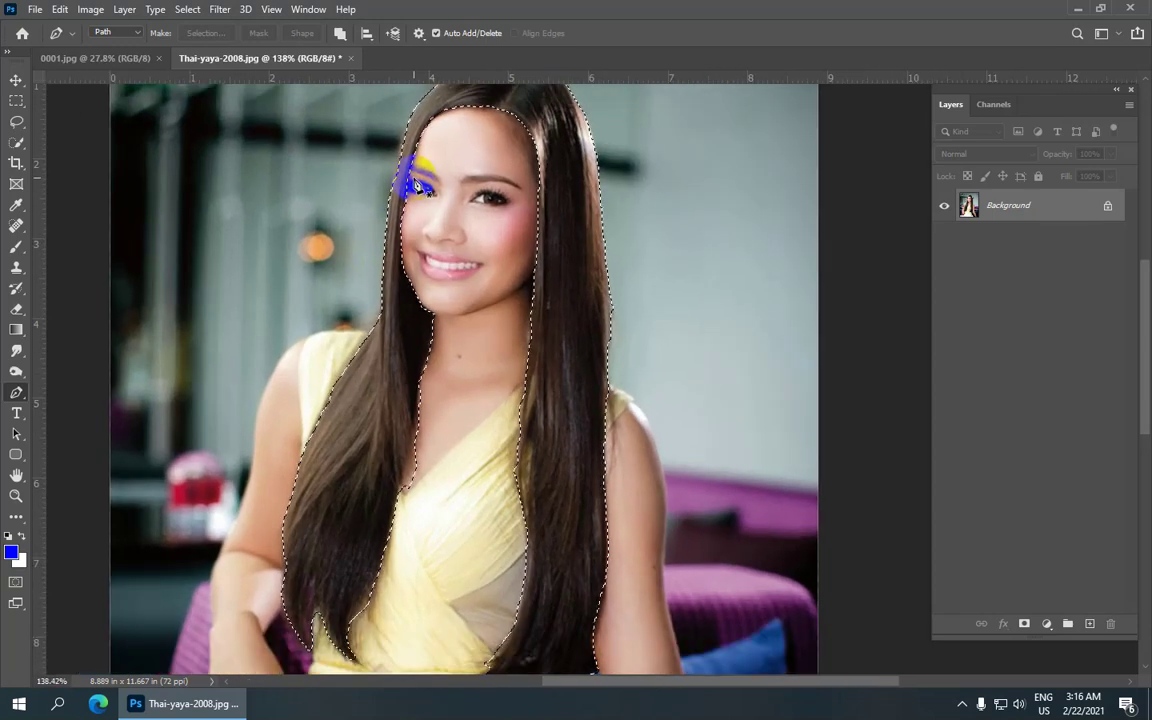
pyautogui.scroll(-1, 250, 118)
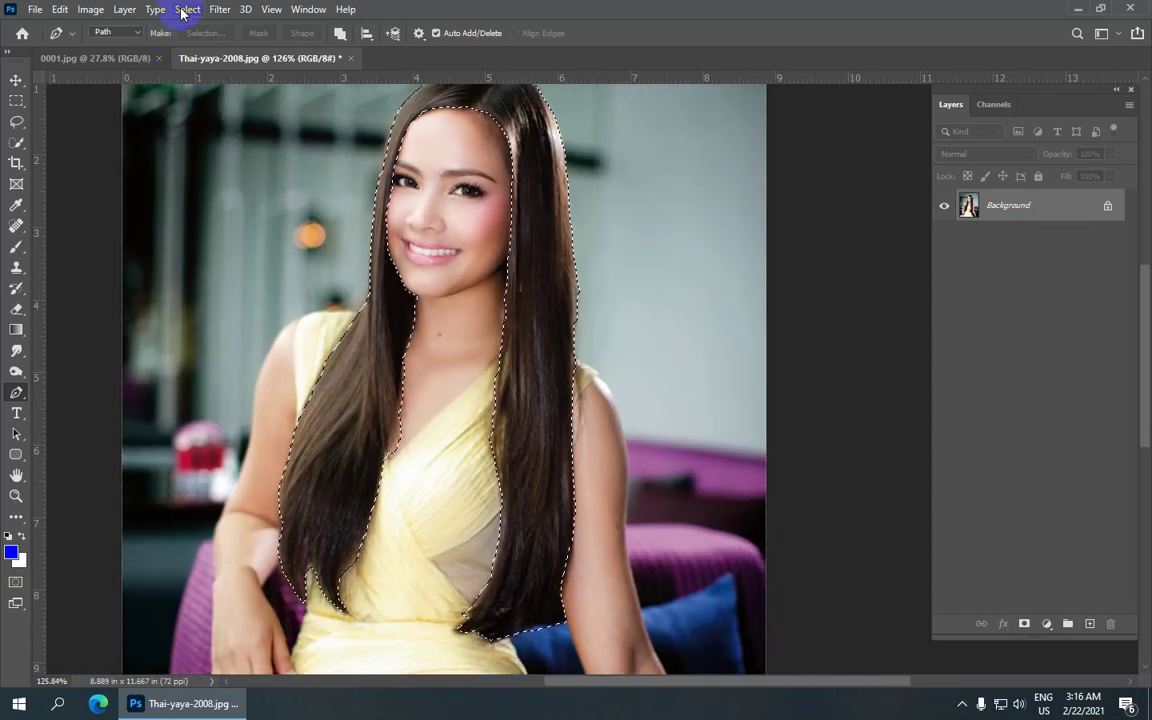
# Copy the hair to Layer 1 and toggle the Background to check the isolated hair
pyautogui.click(124, 9)
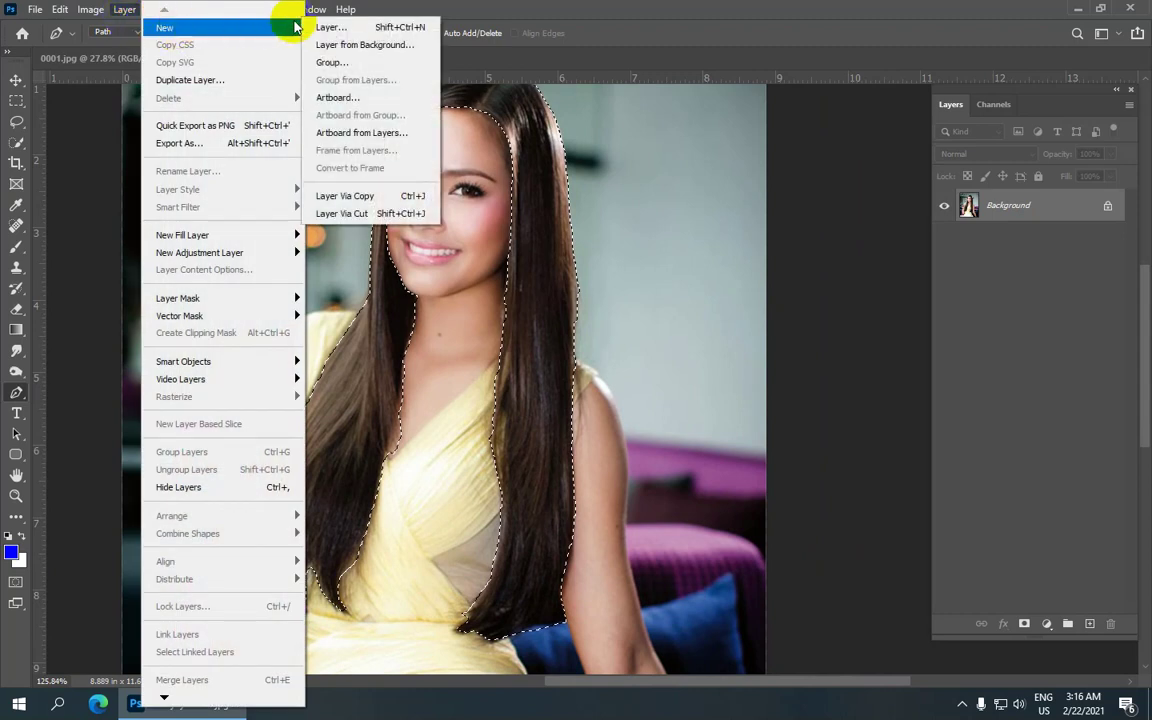
pyautogui.moveTo(200, 27)
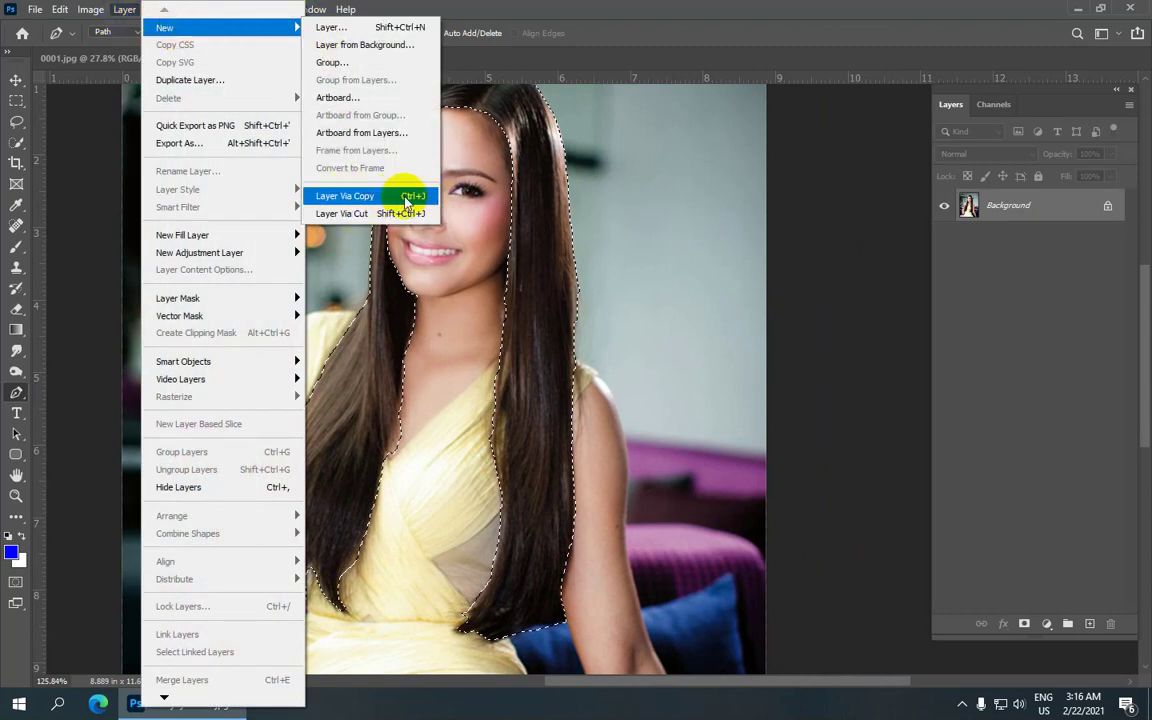
pyautogui.click(425, 203)
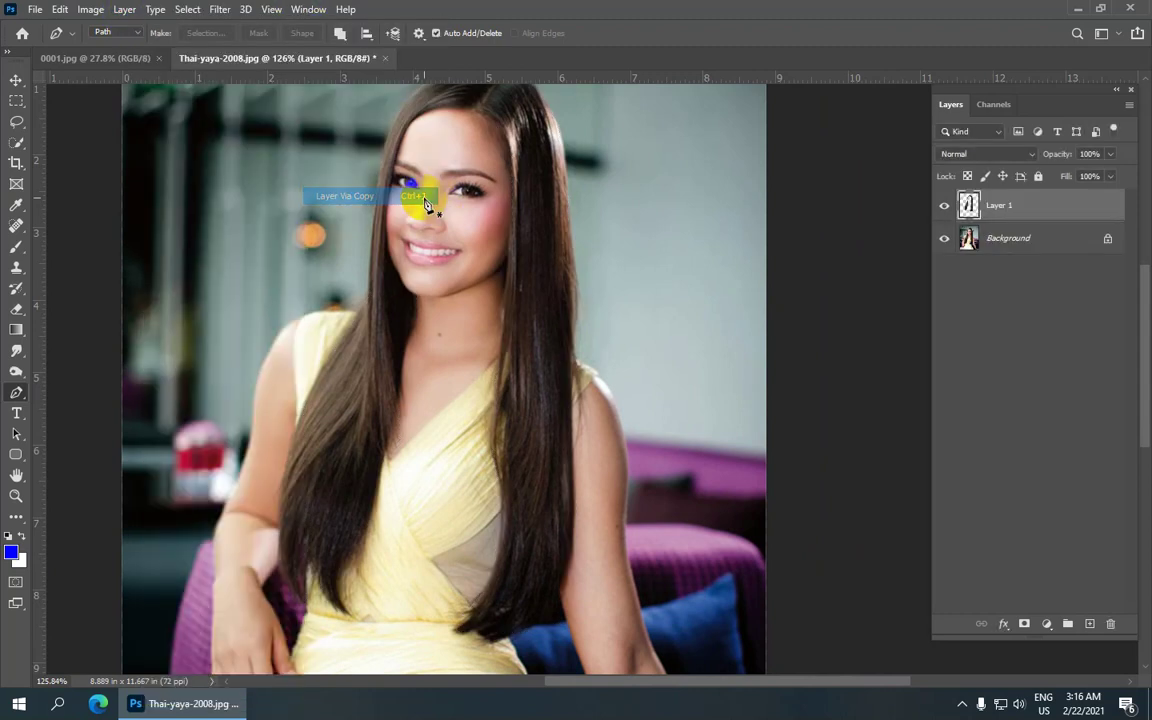
pyautogui.click(944, 238)
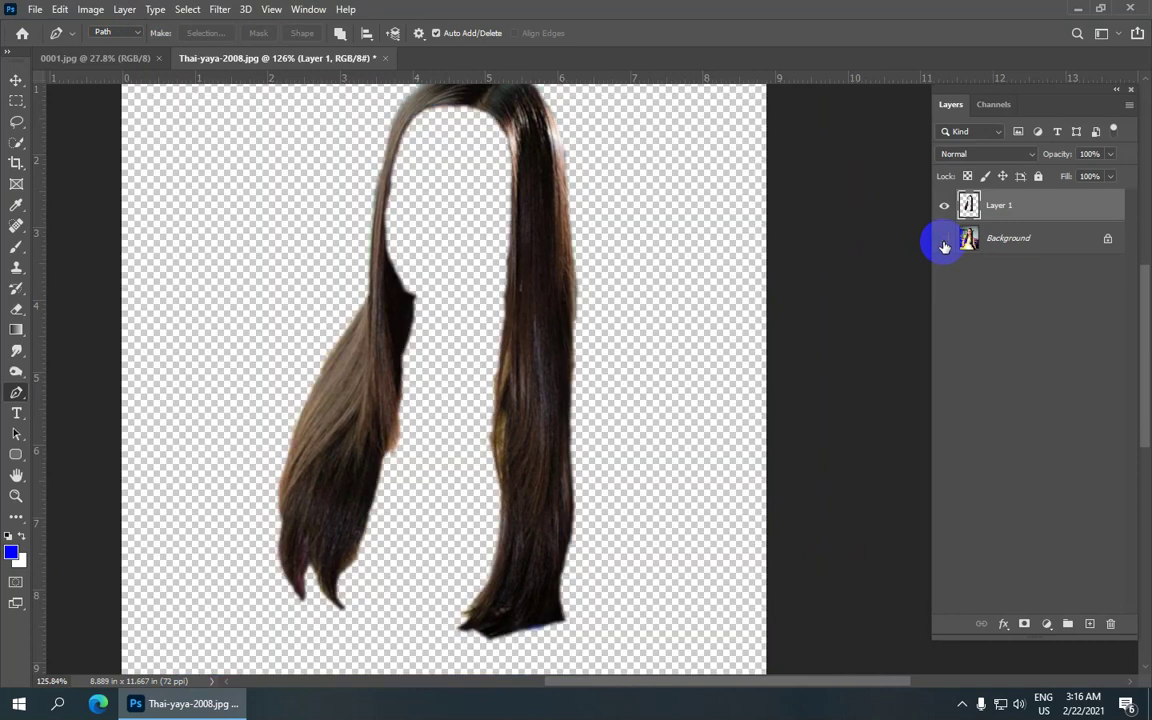
pyautogui.click(943, 240)
pyautogui.click(944, 240)
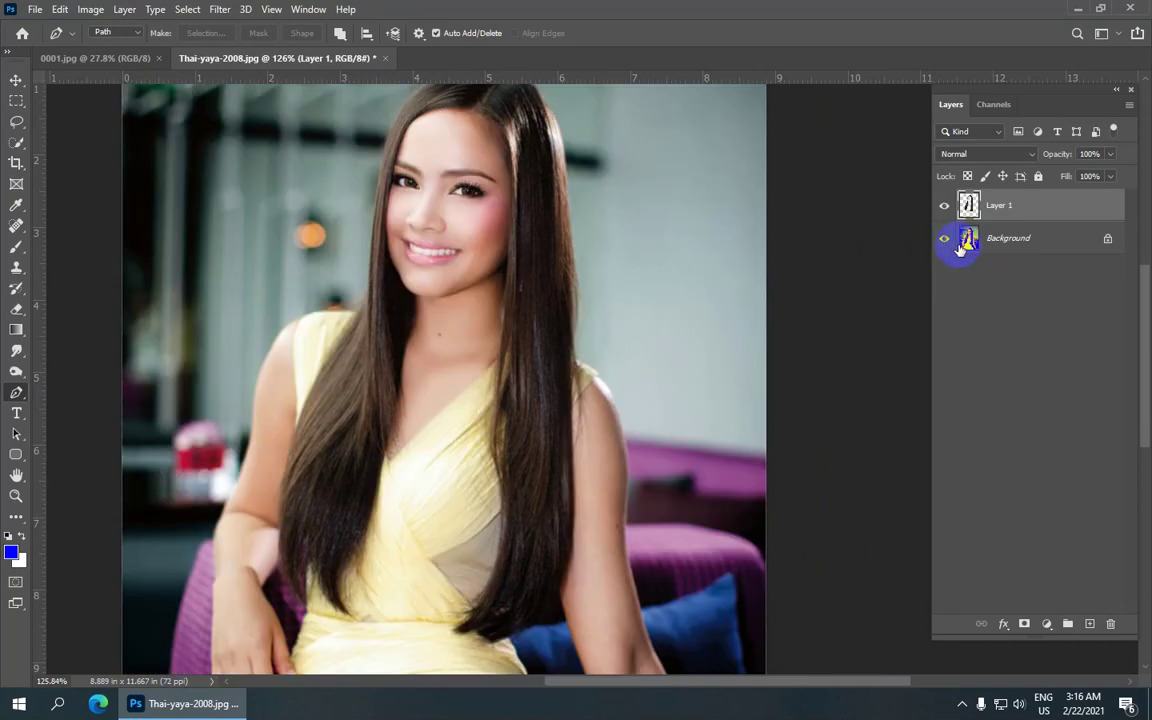
pyautogui.scroll(-2, 380, 237)
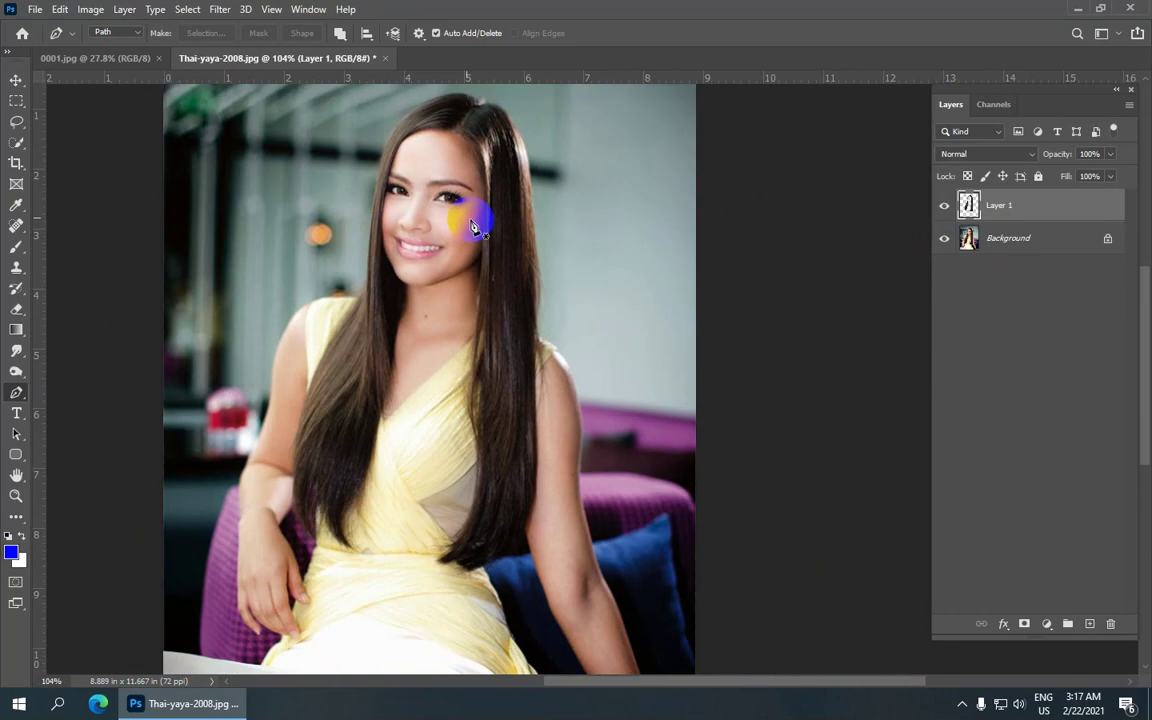
# Open Hue/Saturation and shift the hair Hue to -65 for a purple tint
pyautogui.click(97, 14)
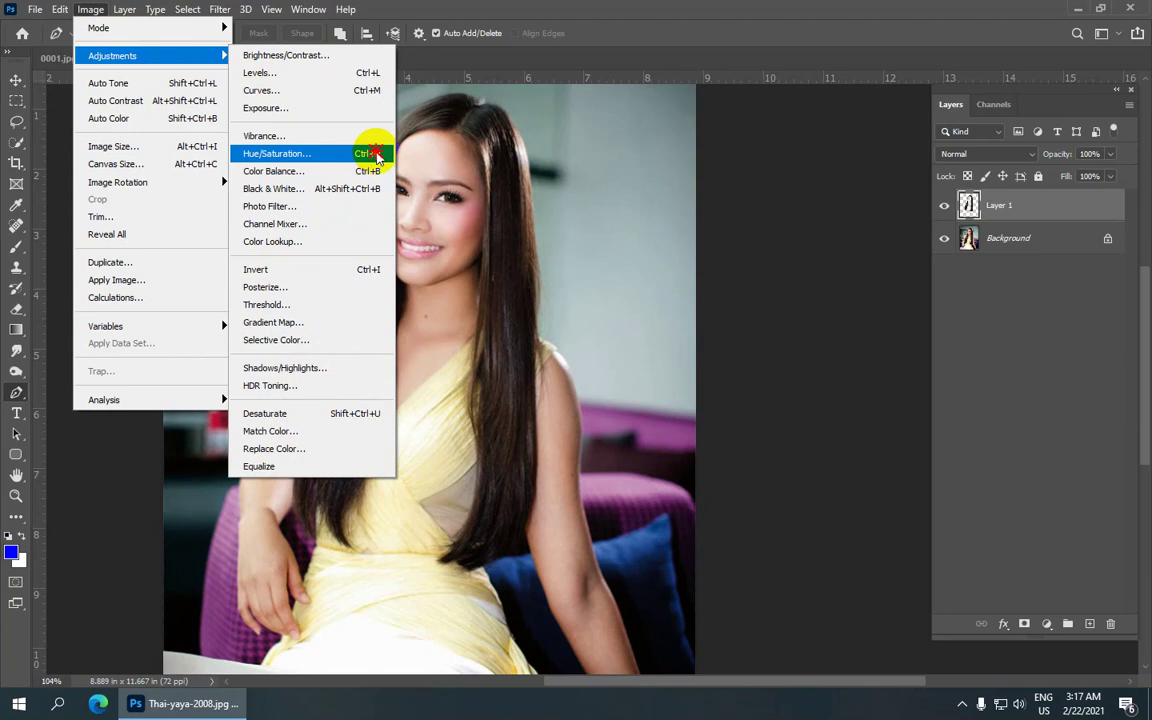
pyautogui.click(376, 157)
pyautogui.moveTo(227, 130)
pyautogui.mouseDown()
pyautogui.moveTo(763, 145)
pyautogui.moveTo(784, 123)
pyautogui.mouseUp()
pyautogui.moveTo(715, 229)
pyautogui.mouseDown()
pyautogui.moveTo(651, 249)
pyautogui.moveTo(599, 242)
pyautogui.moveTo(736, 246)
pyautogui.moveTo(669, 257)
pyautogui.moveTo(823, 250)
pyautogui.moveTo(636, 257)
pyautogui.moveTo(675, 258)
pyautogui.mouseUp()
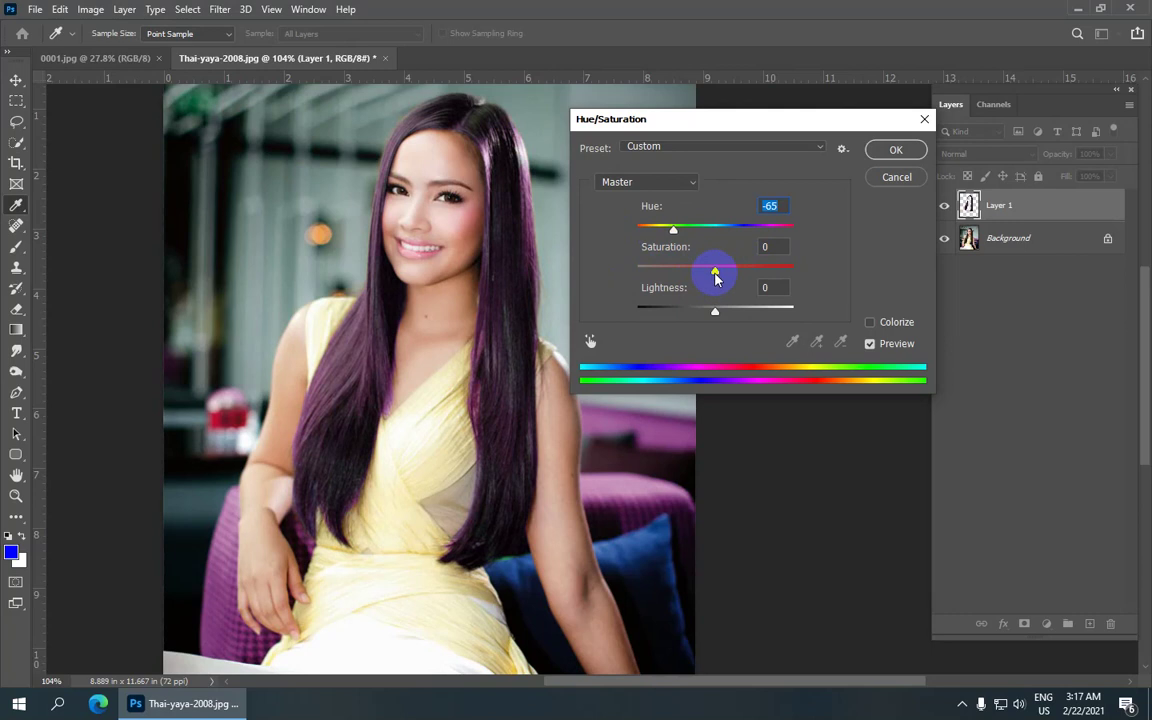
# Try different Saturation and Lightness values, settling on Saturation +7 and Lightness 0
pyautogui.moveTo(715, 278)
pyautogui.mouseDown()
pyautogui.moveTo(681, 275)
pyautogui.moveTo(639, 300)
pyautogui.moveTo(802, 334)
pyautogui.moveTo(741, 346)
pyautogui.moveTo(669, 311)
pyautogui.moveTo(643, 314)
pyautogui.moveTo(812, 329)
pyautogui.moveTo(717, 334)
pyautogui.moveTo(726, 340)
pyautogui.mouseUp()
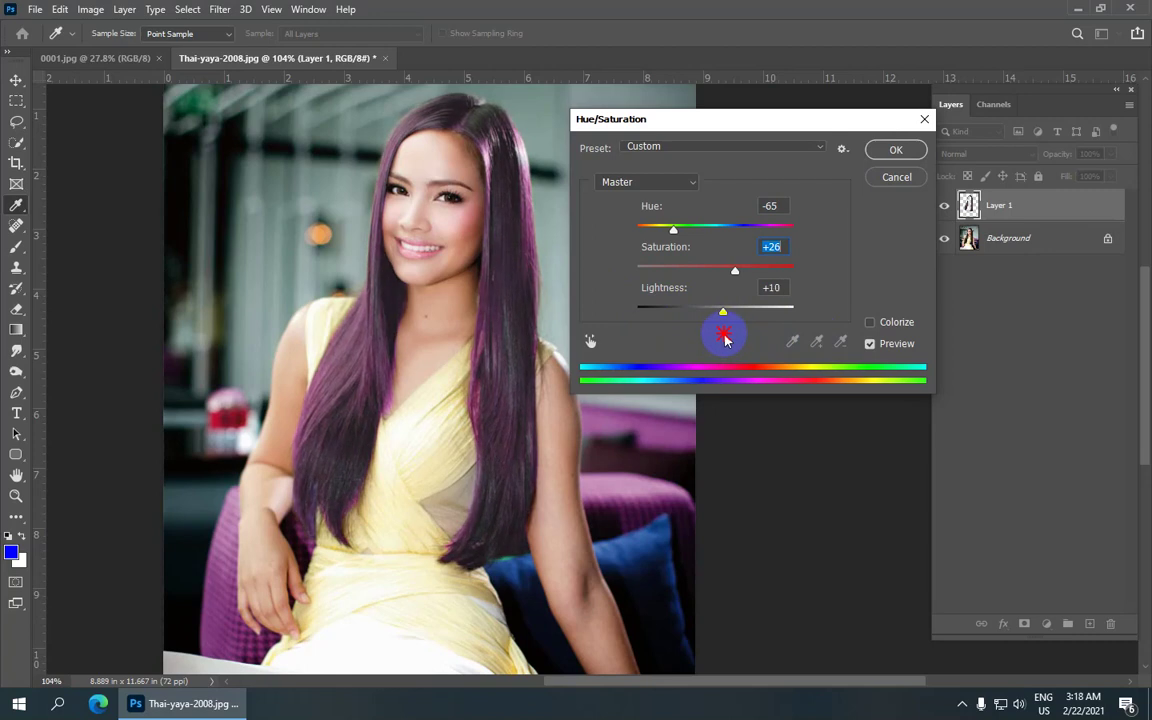
pyautogui.moveTo(726, 316)
pyautogui.mouseDown()
pyautogui.moveTo(688, 322)
pyautogui.moveTo(716, 338)
pyautogui.mouseUp()
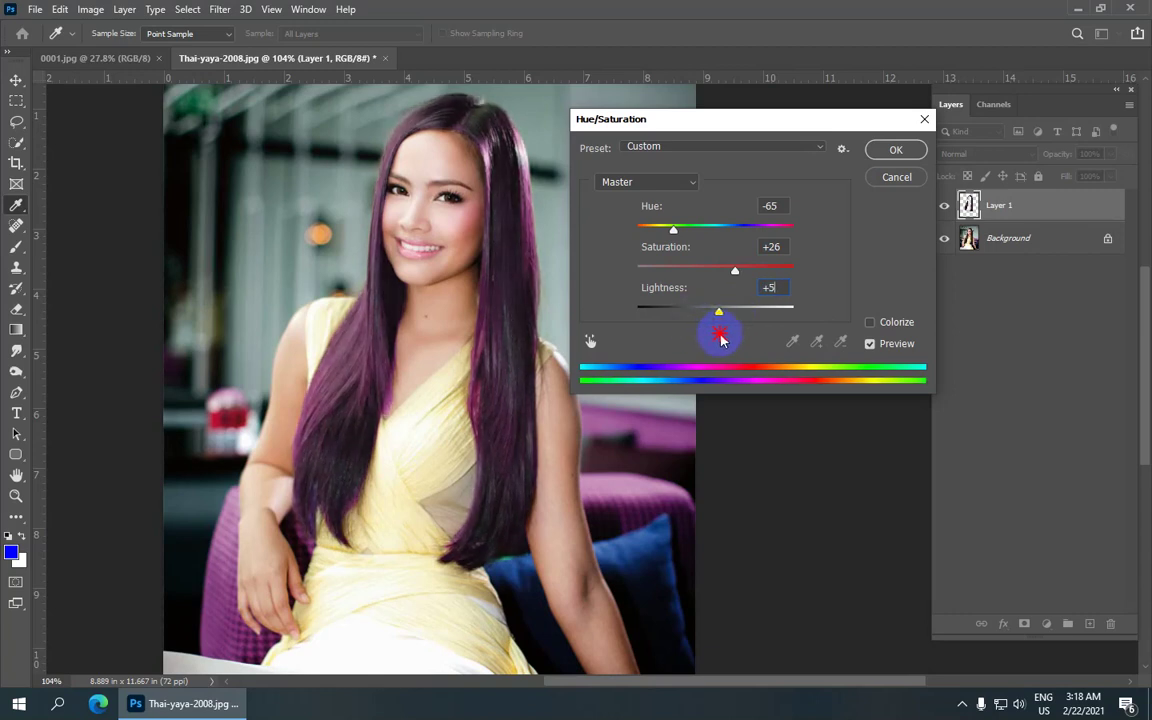
pyautogui.click(768, 290)
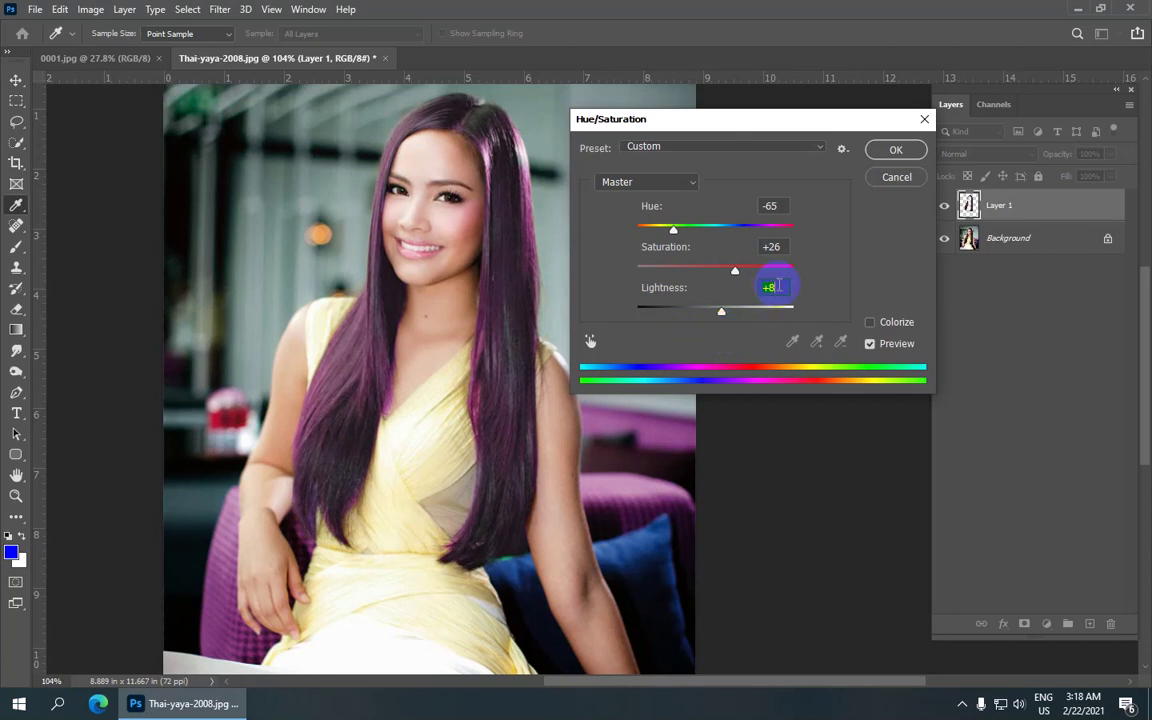
pyautogui.write('0')
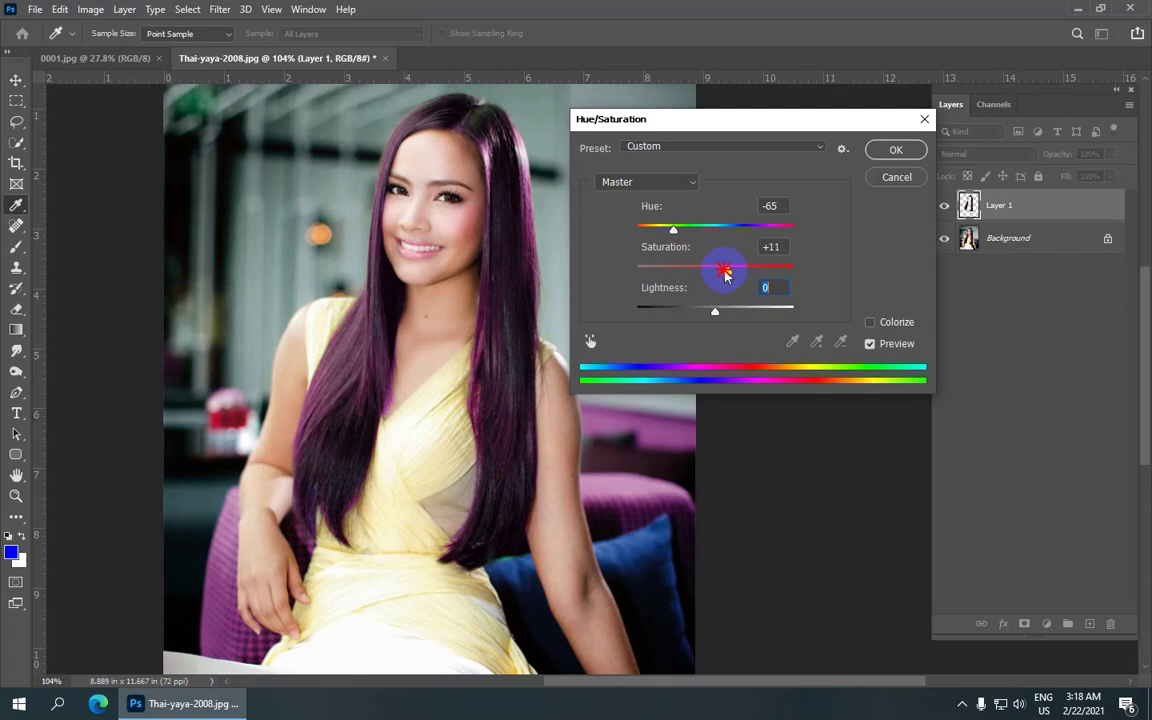
pyautogui.moveTo(728, 269); pyautogui.dragTo(621, 276)
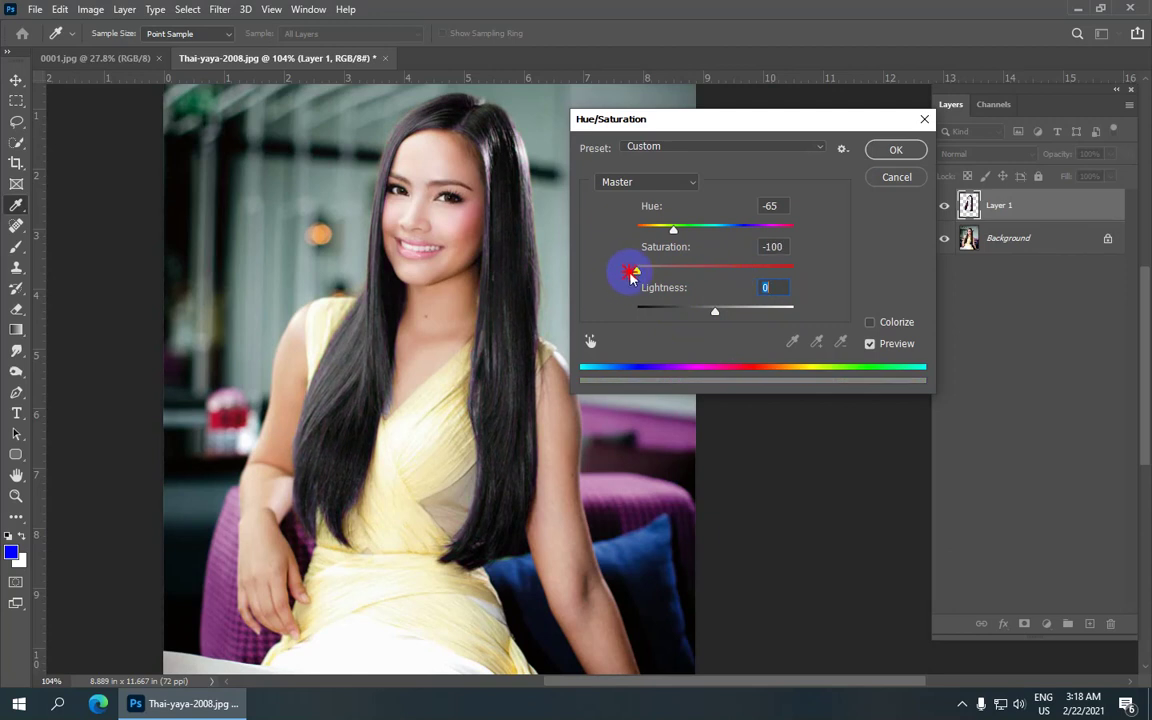
pyautogui.moveTo(643, 285)
pyautogui.mouseDown()
pyautogui.moveTo(737, 302)
pyautogui.moveTo(707, 310)
pyautogui.mouseUp()
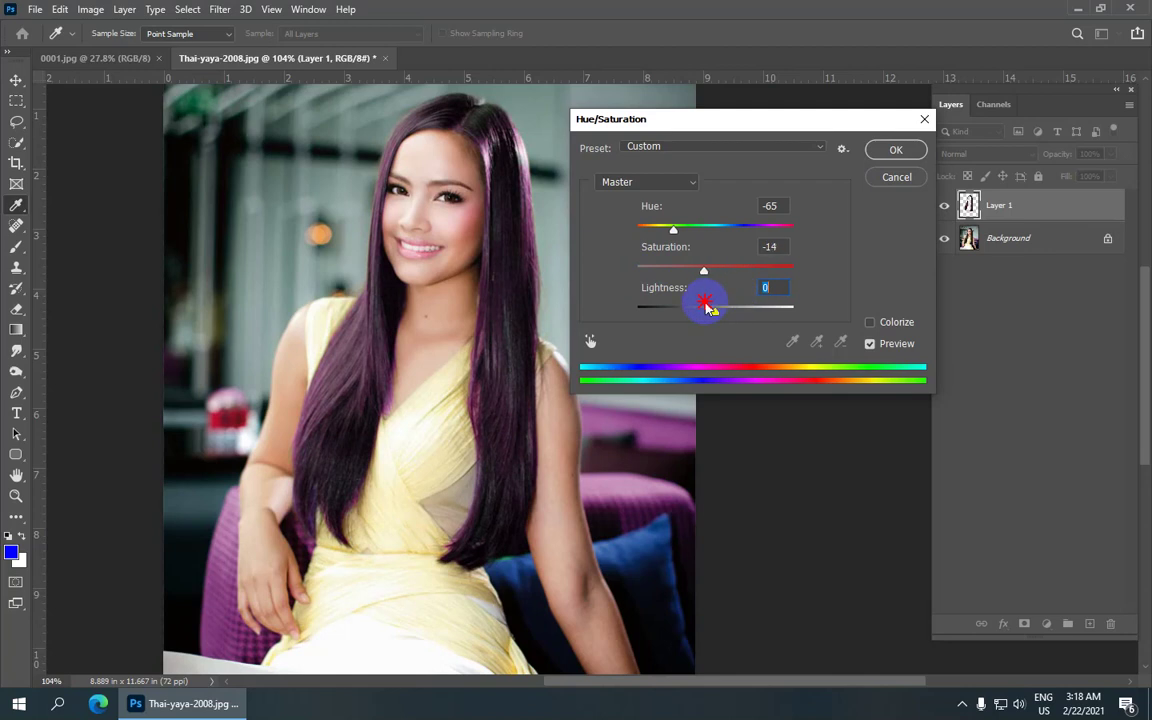
pyautogui.moveTo(700, 309)
pyautogui.mouseDown()
pyautogui.moveTo(629, 313)
pyautogui.moveTo(710, 307)
pyautogui.mouseUp()
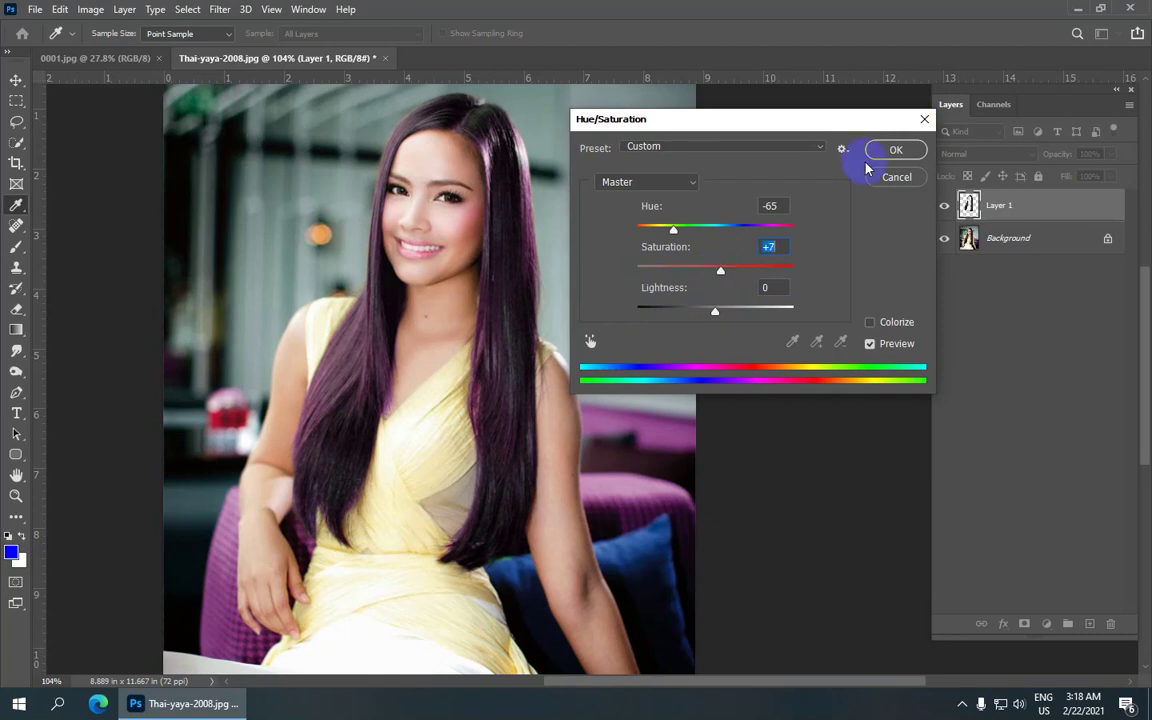
# Apply the purple Hue/Saturation adjustment and fit the portrait to the window
pyautogui.click(899, 149)
pyautogui.hotkey('ctrl', '-')
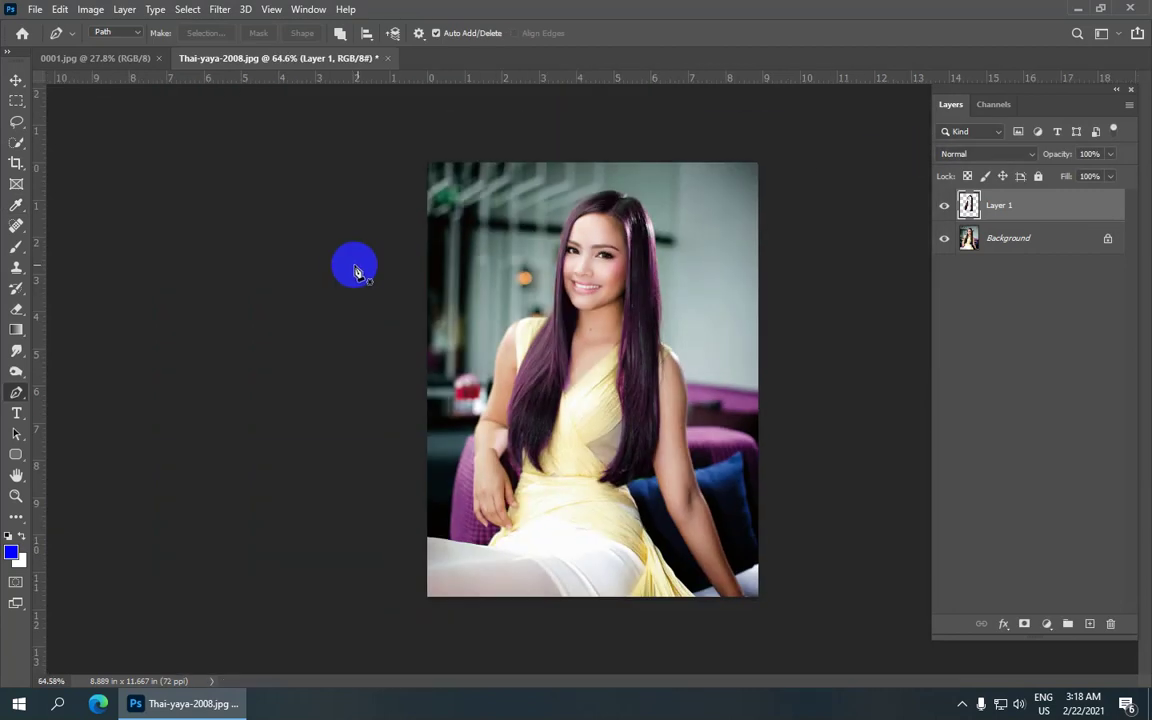
pyautogui.hotkey('ctrl', '0')
pyautogui.press('p')
# Compare the portrait with Layer 1 hidden and shown, then bring up the File menu
pyautogui.click(943, 206)
pyautogui.click(943, 206)
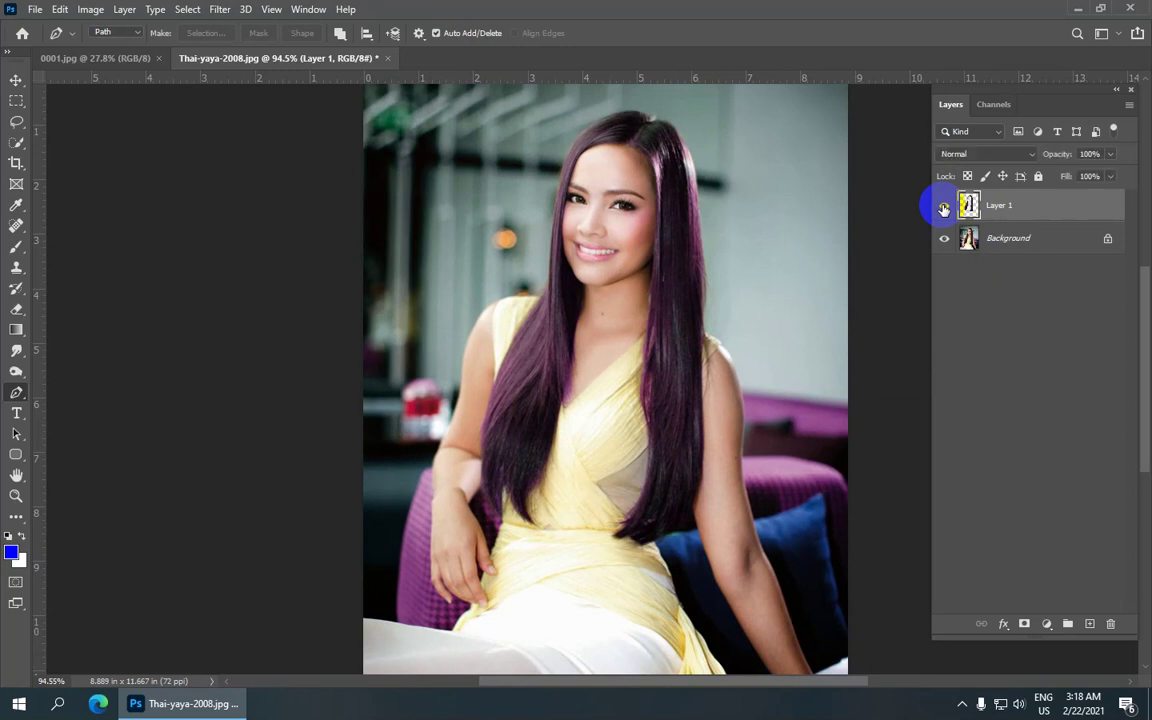
pyautogui.scroll(-1, 653, 246)
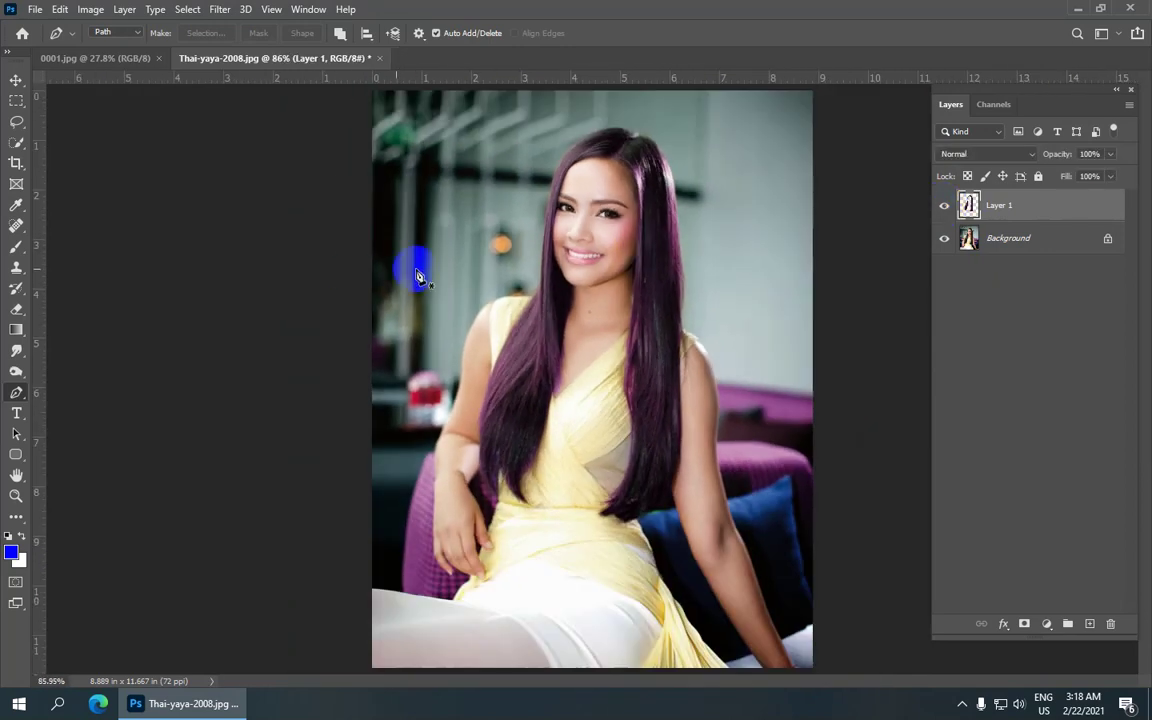
pyautogui.click(35, 12)
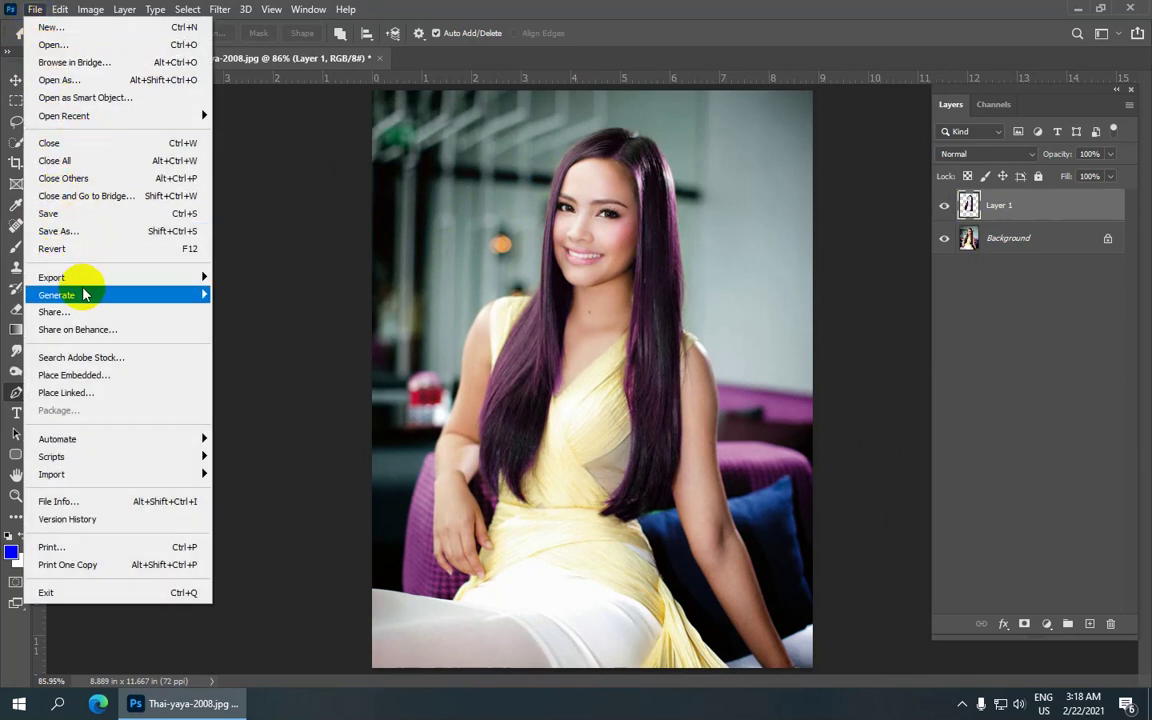
pyautogui.click(305, 172)
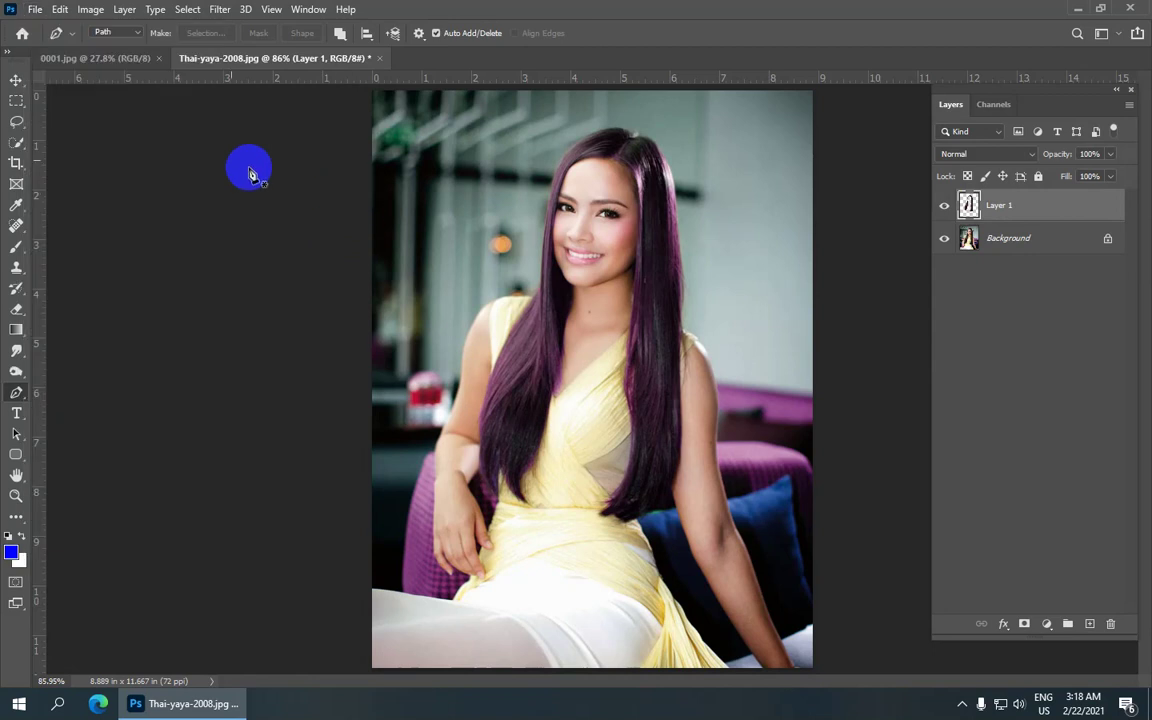
pyautogui.click(40, 9)
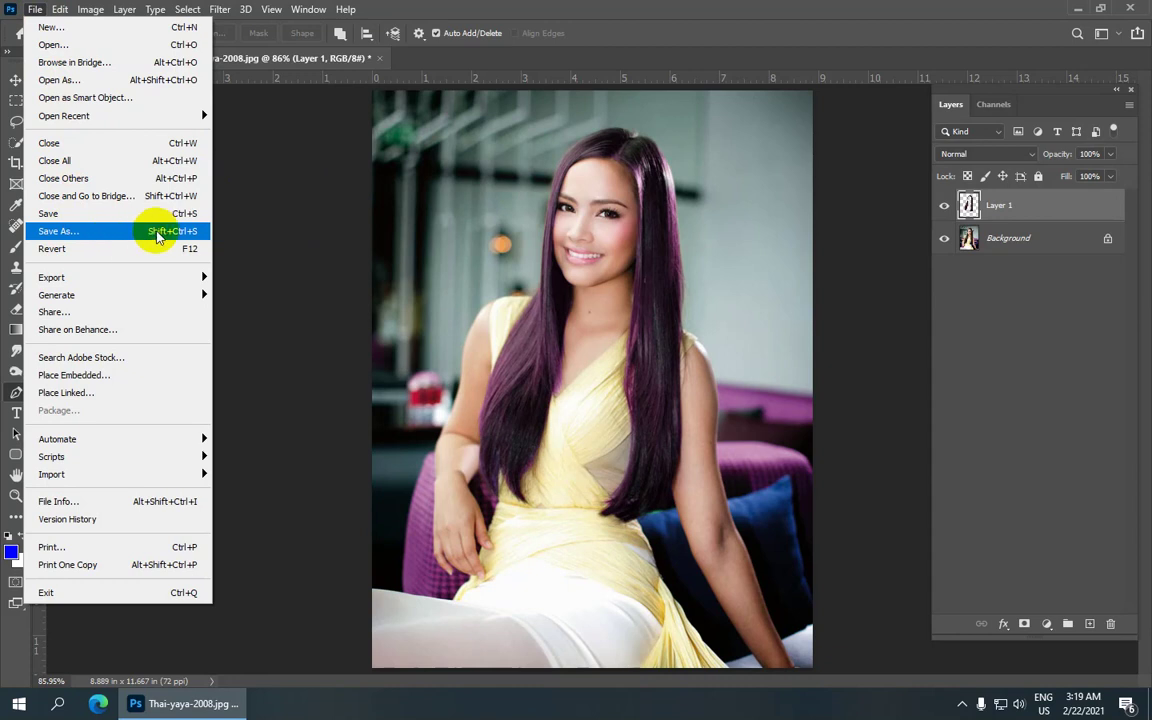
# Save As to this computer, in the Photoshop course folder on the Desktop
pyautogui.click(205, 232)
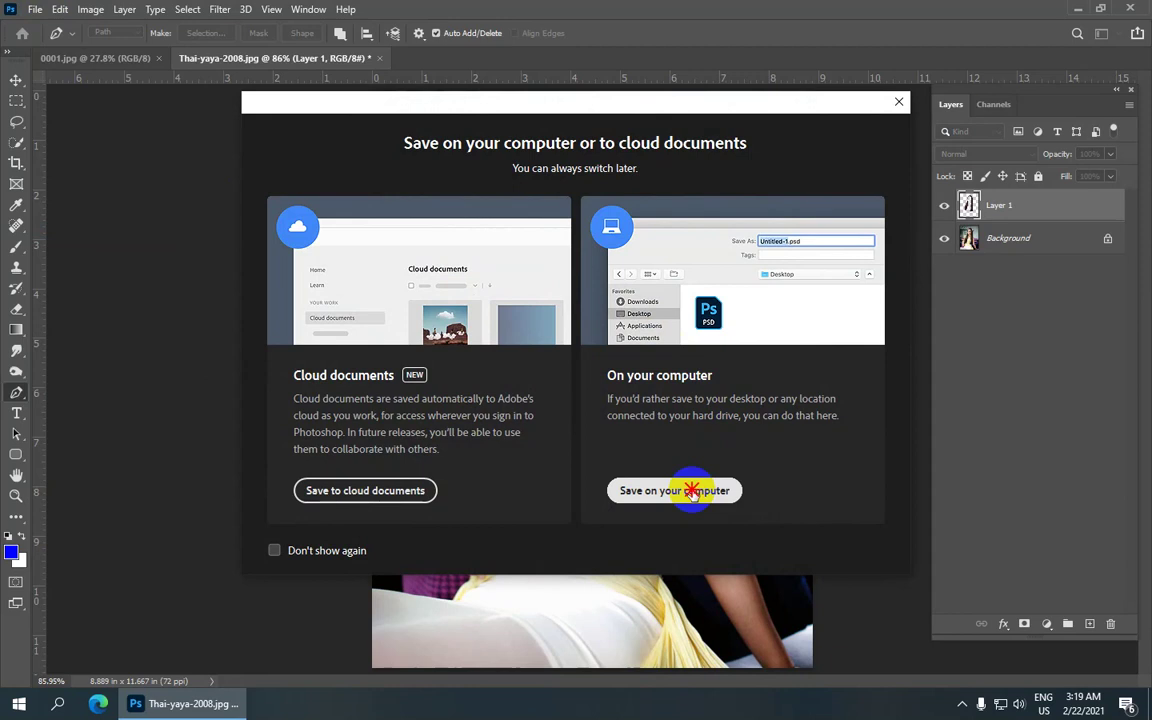
pyautogui.click(692, 490)
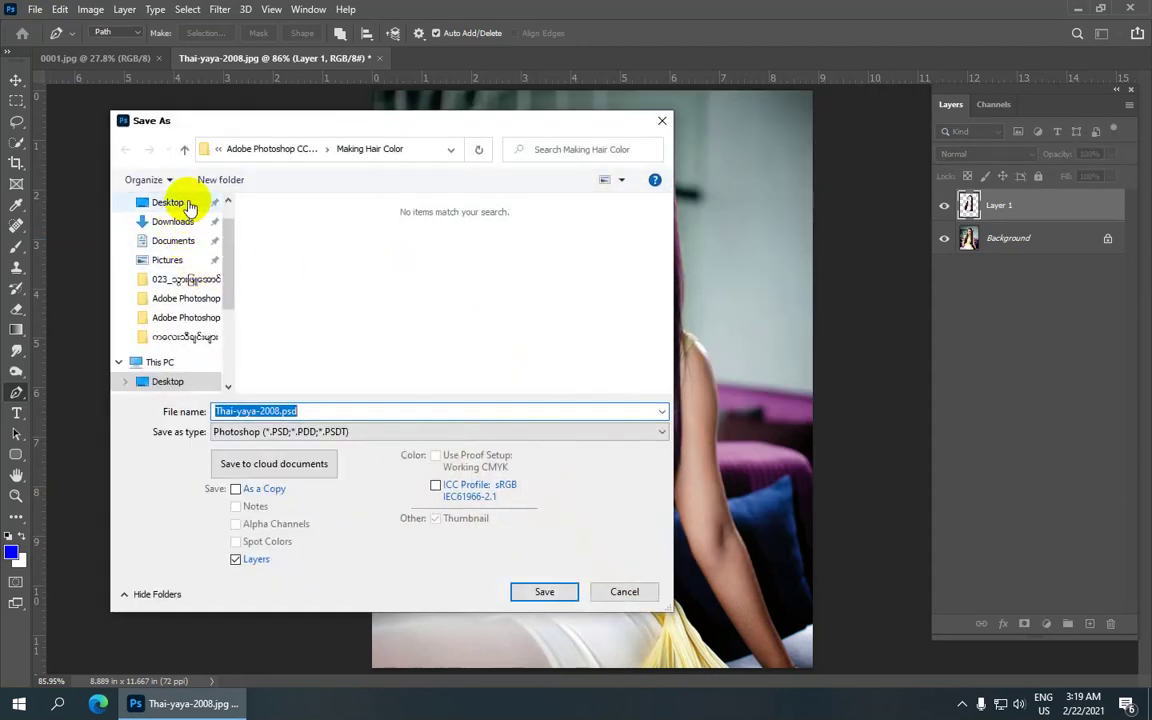
pyautogui.click(190, 205)
pyautogui.doubleClick(490, 258)
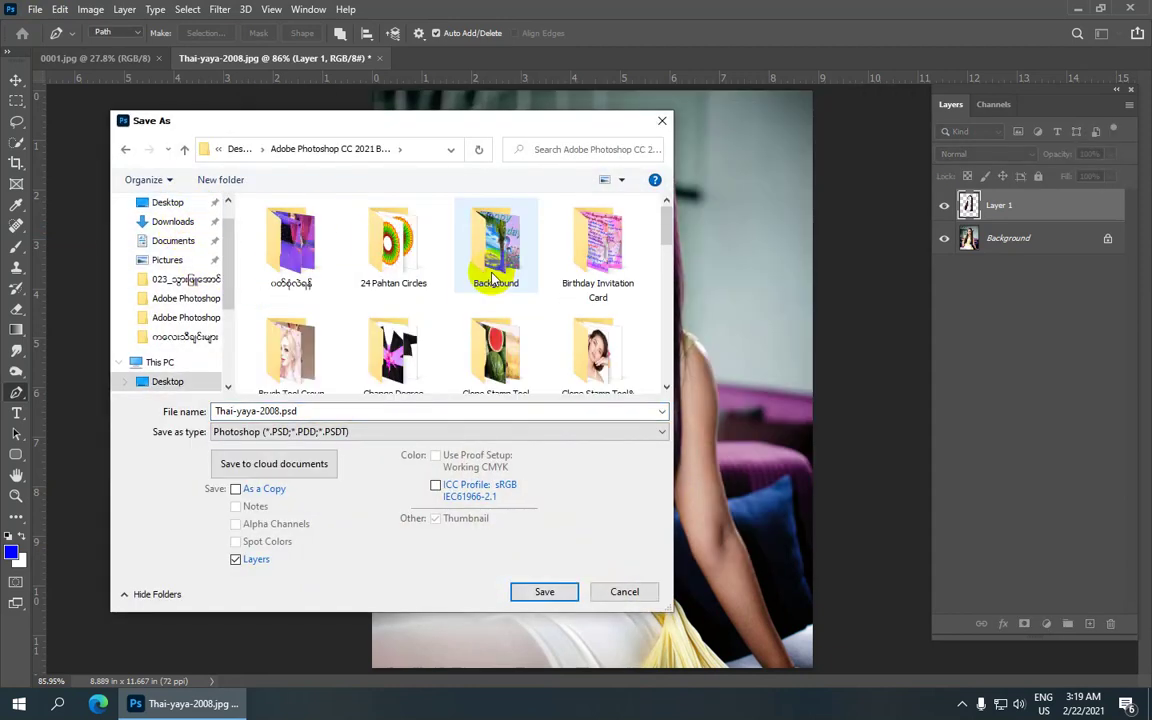
pyautogui.click(176, 203)
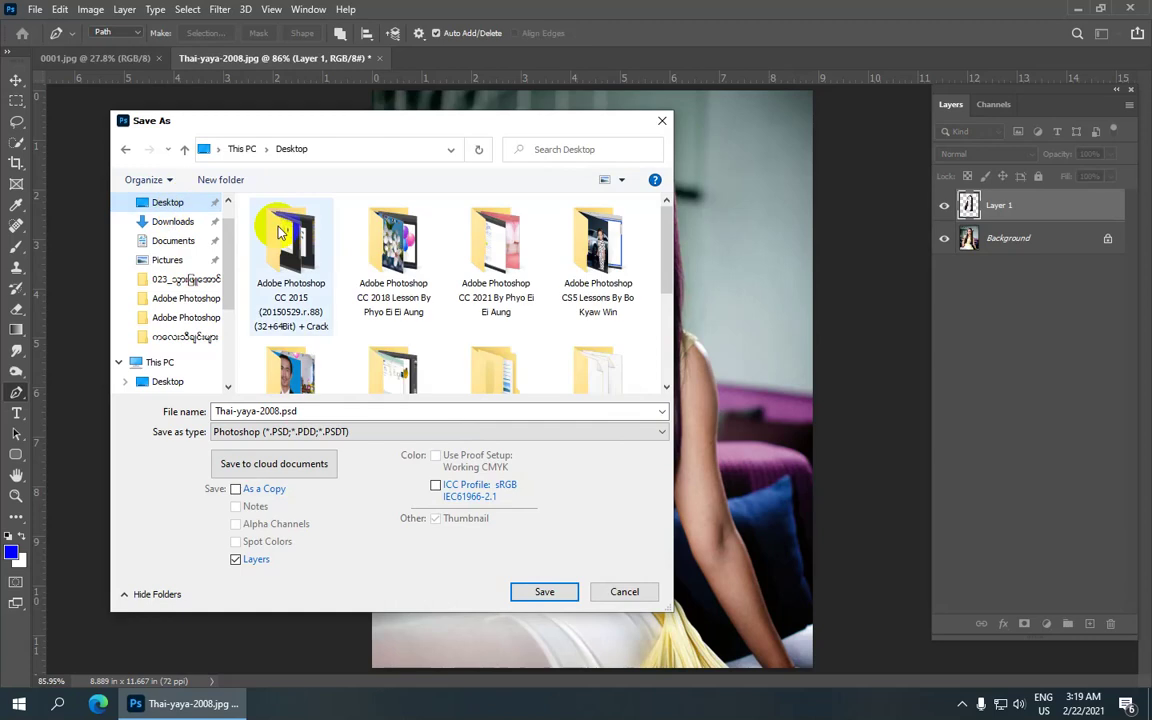
pyautogui.doubleClick(496, 260)
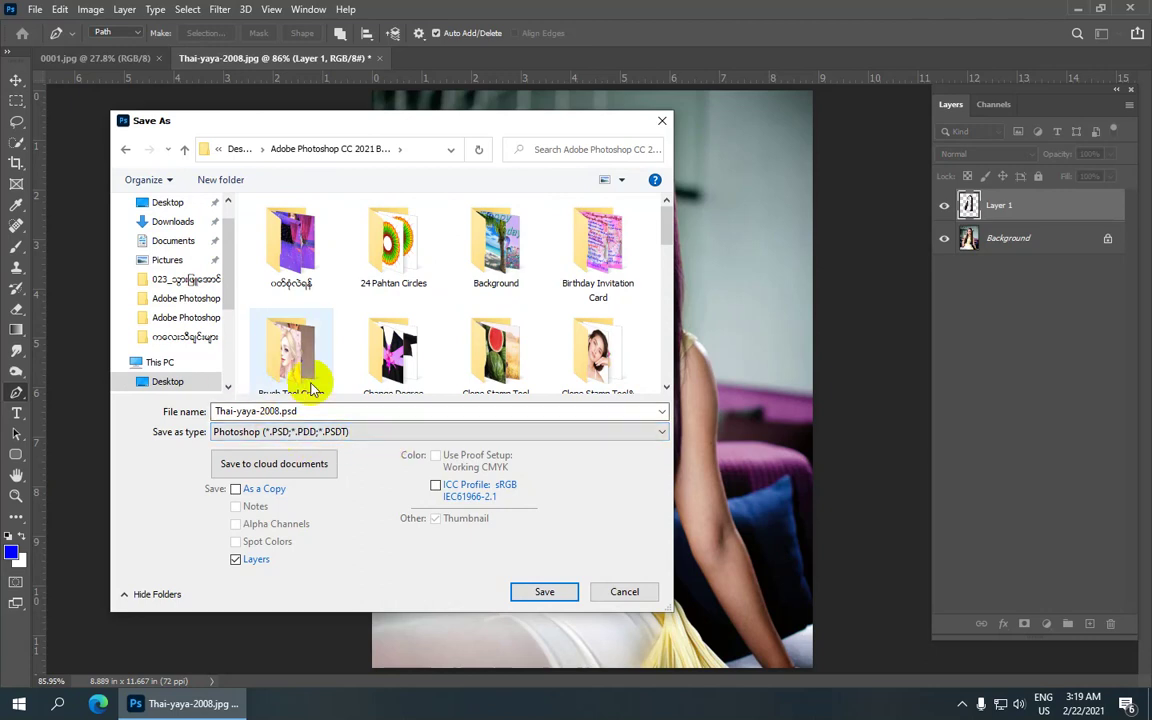
# Save the portrait as Thai-yaya-2008.jpg in JPEG format at maximum quality
pyautogui.click(367, 436)
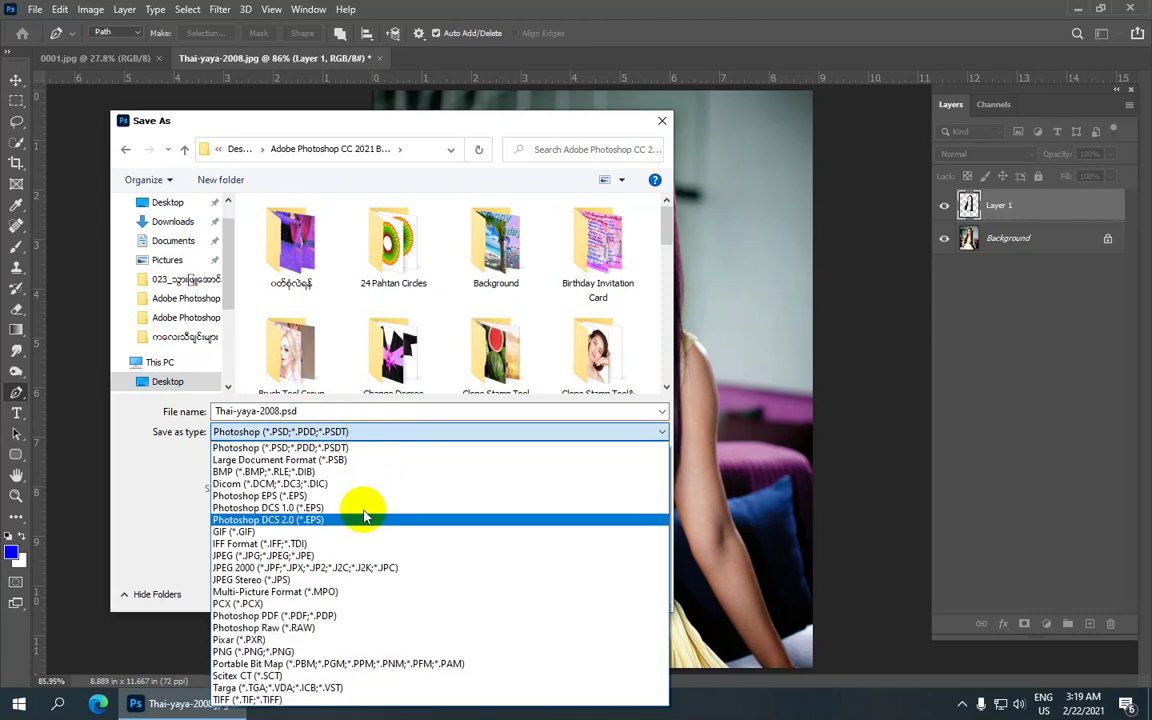
pyautogui.click(400, 555)
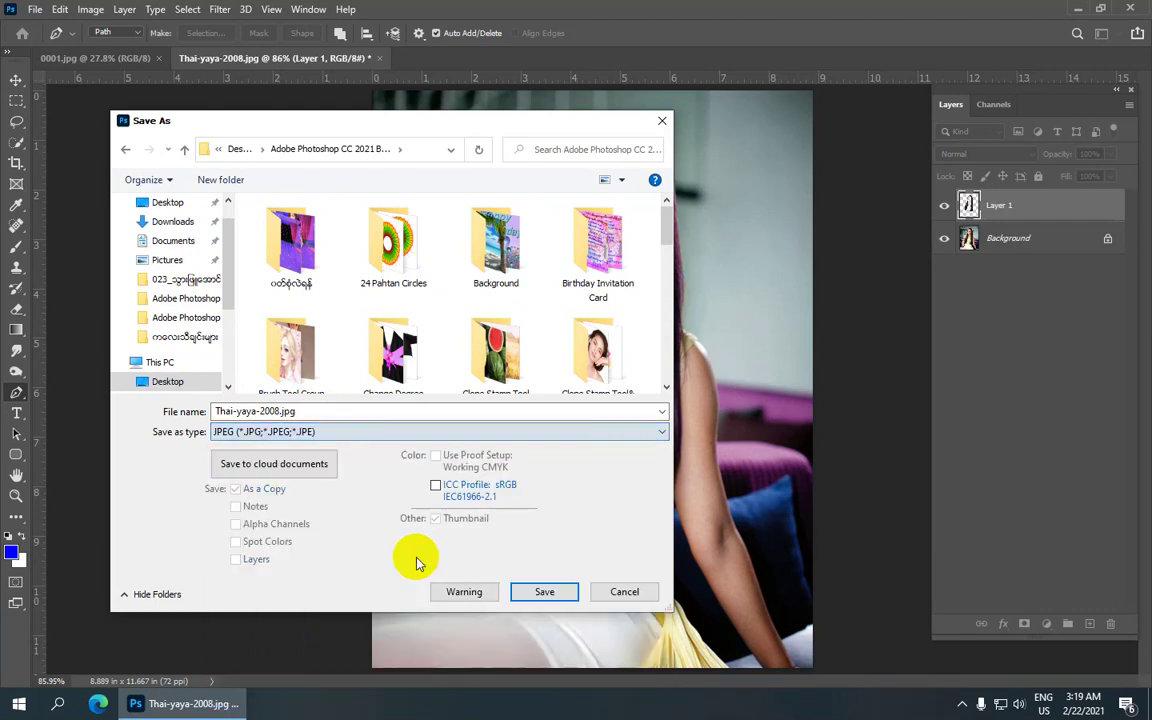
pyautogui.click(545, 592)
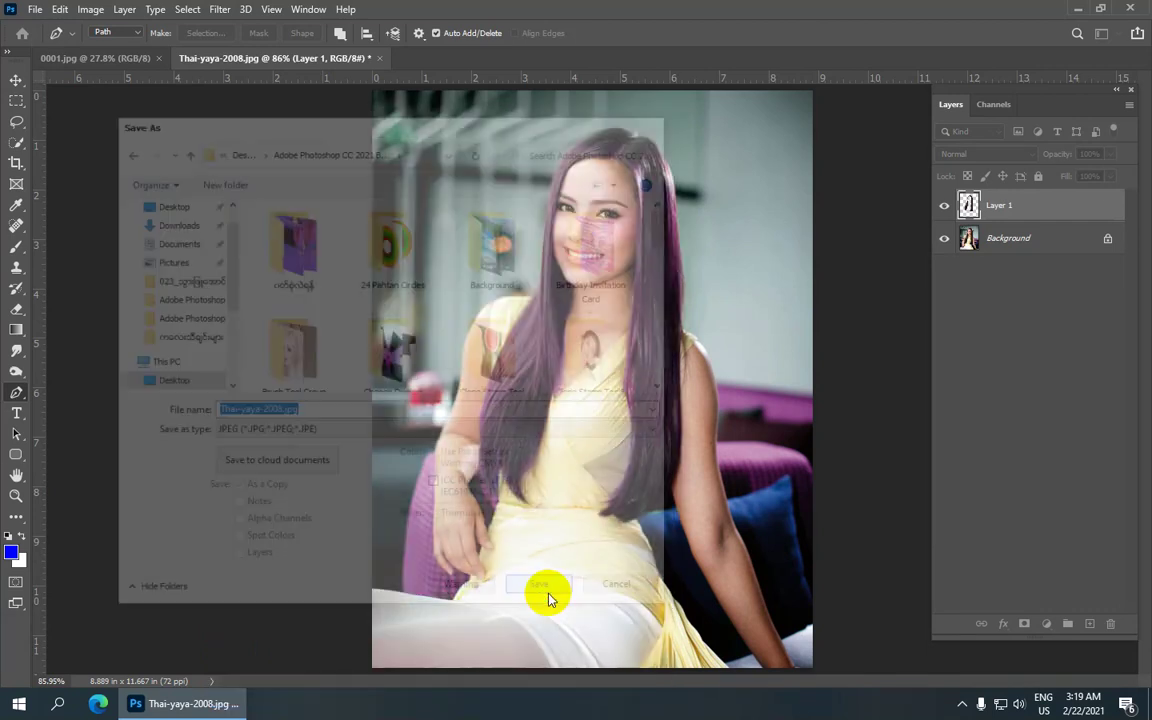
pyautogui.click(659, 163)
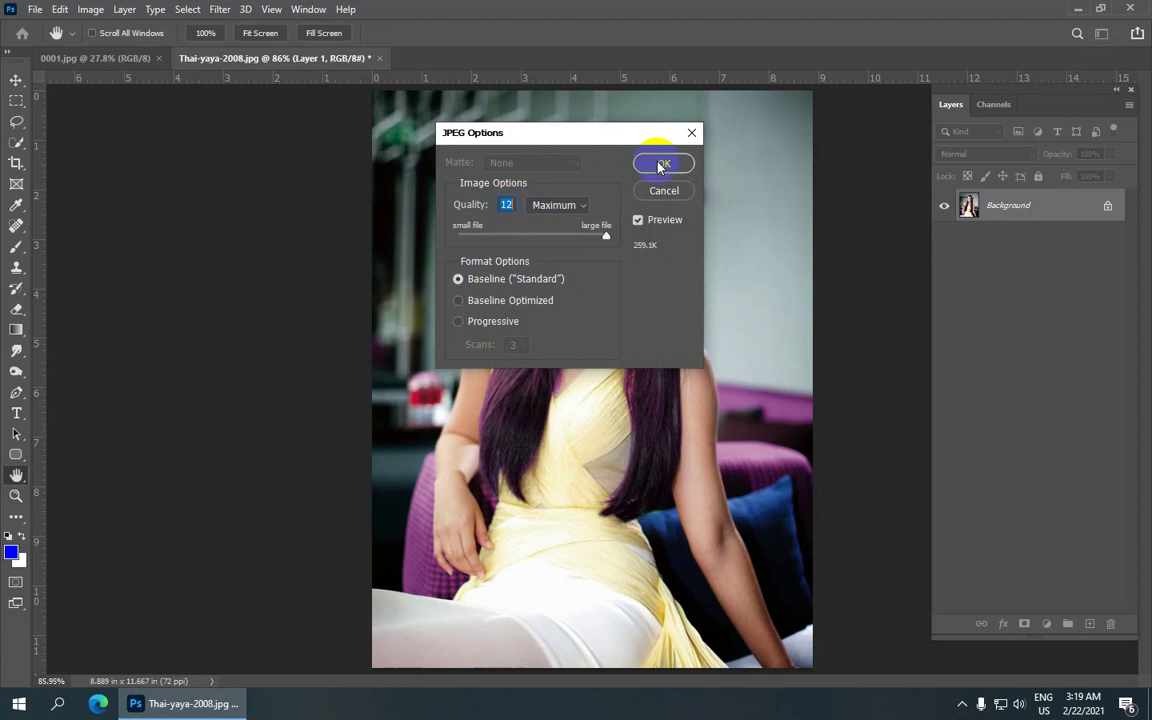
pyautogui.press('p')
pyautogui.scroll(-2, 488, 266)
pyautogui.scroll(3, 487, 270)
pyautogui.scroll(-1, 487, 270)
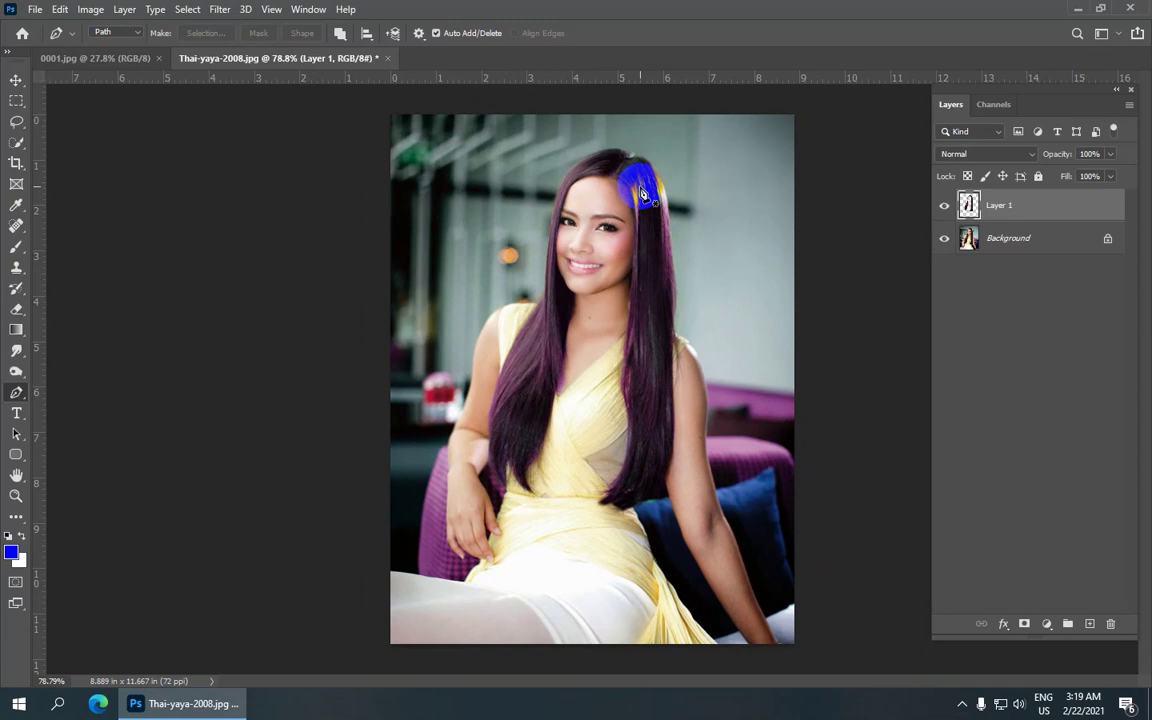